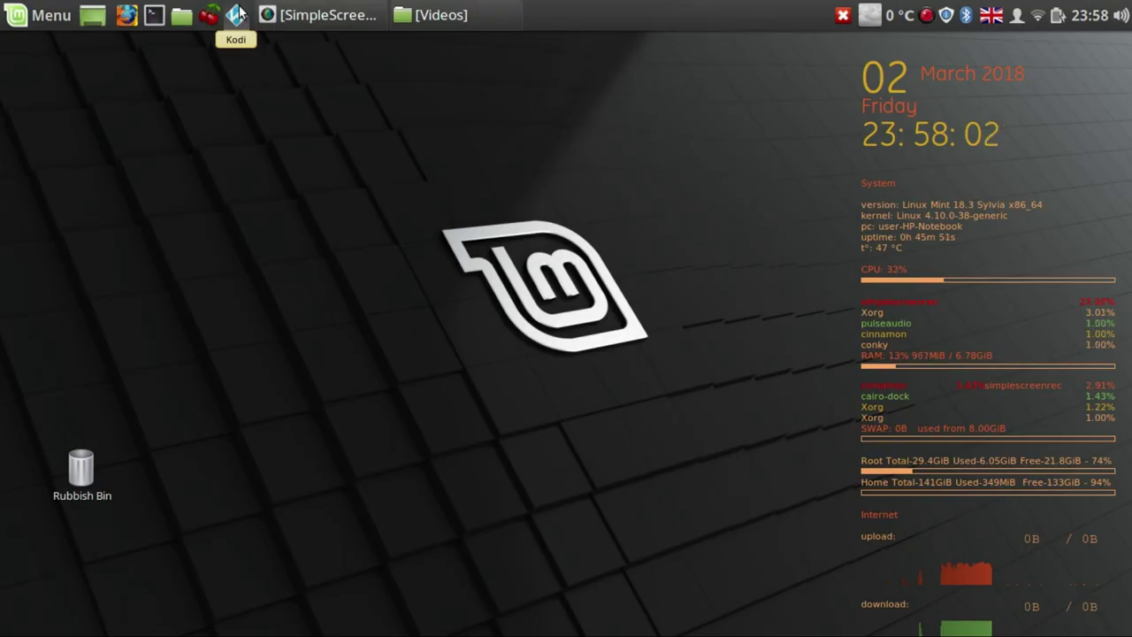
# Launch Kodi and open its system settings overview from the home screen
pyautogui.click(238, 15)
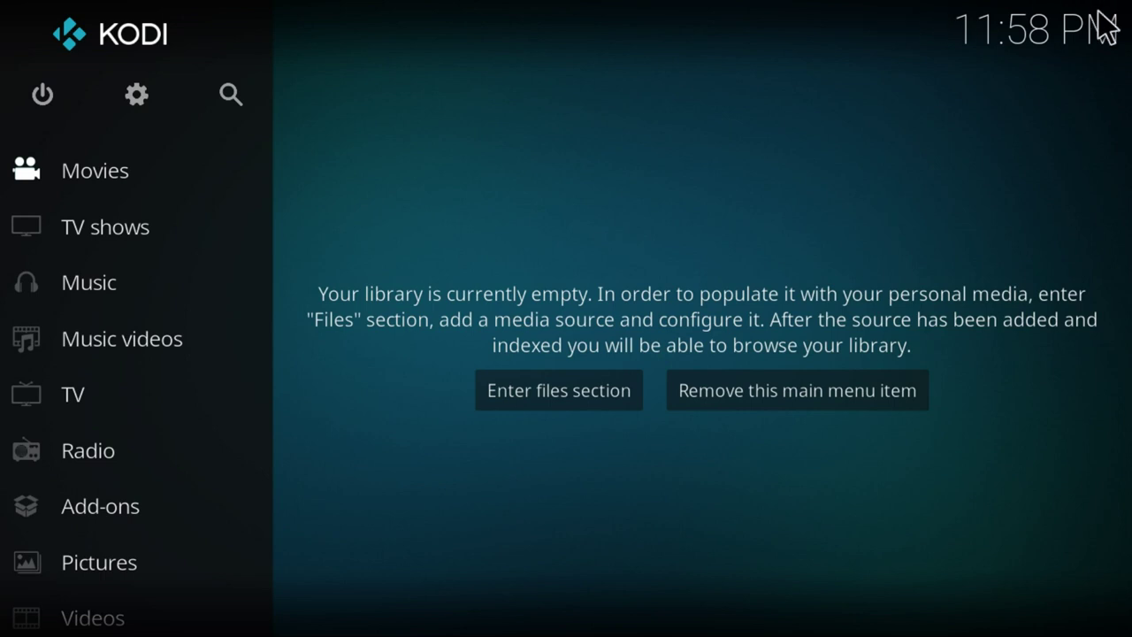
pyautogui.press('Up')
pyautogui.press('Up')
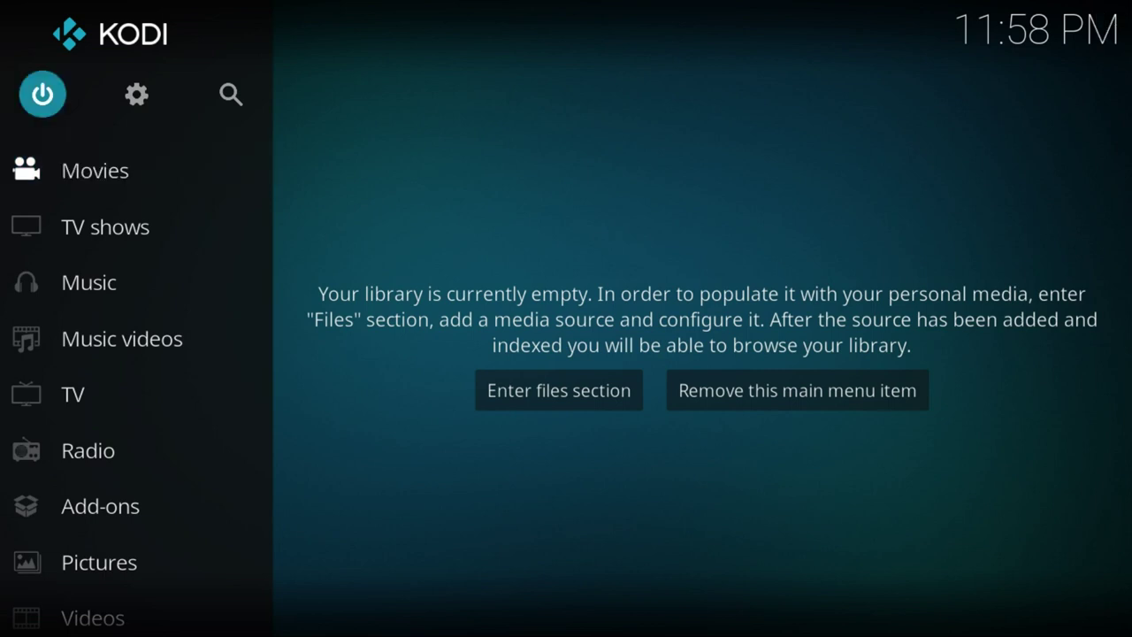
pyautogui.press('Right')
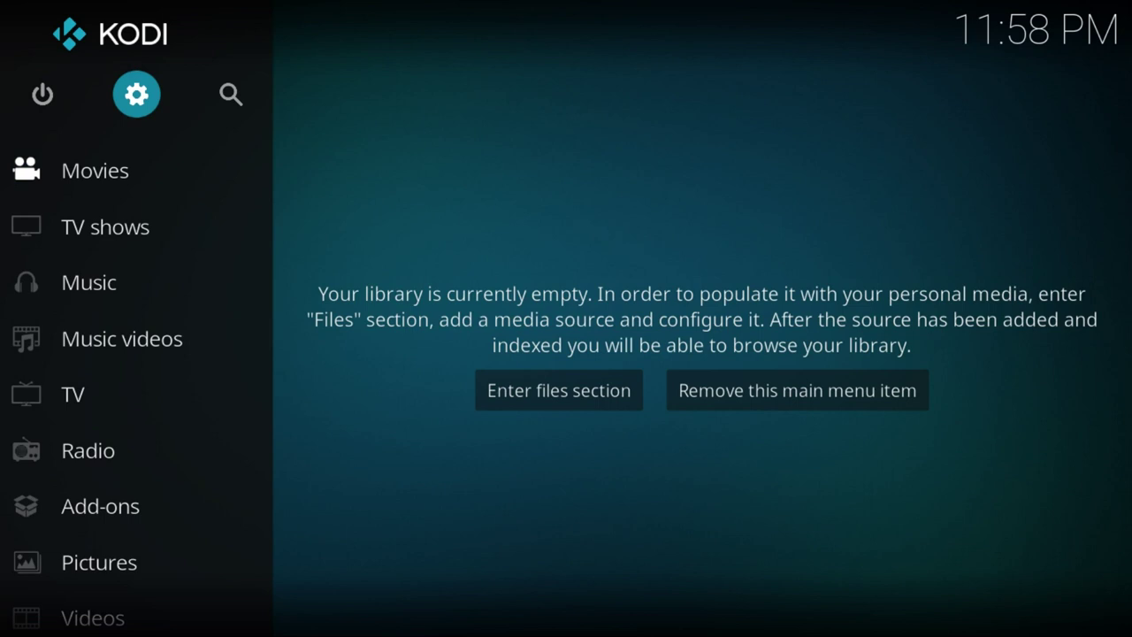
pyautogui.press('Return')
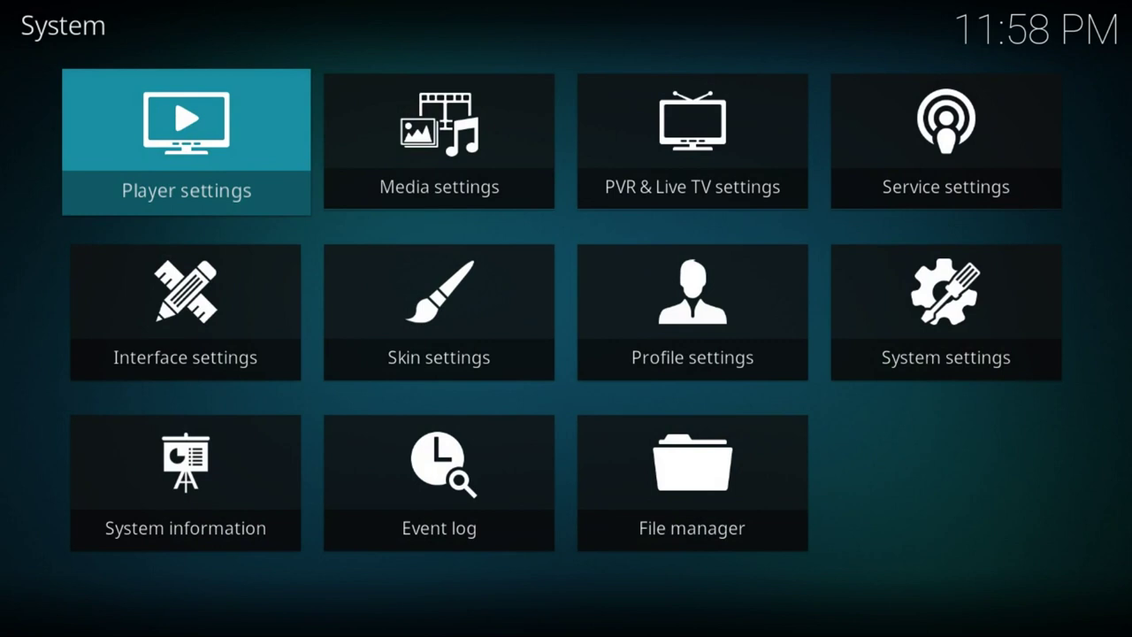
# Open the Add-ons category within the System settings
pyautogui.press('Right')
pyautogui.press('Right')
pyautogui.press('Right')
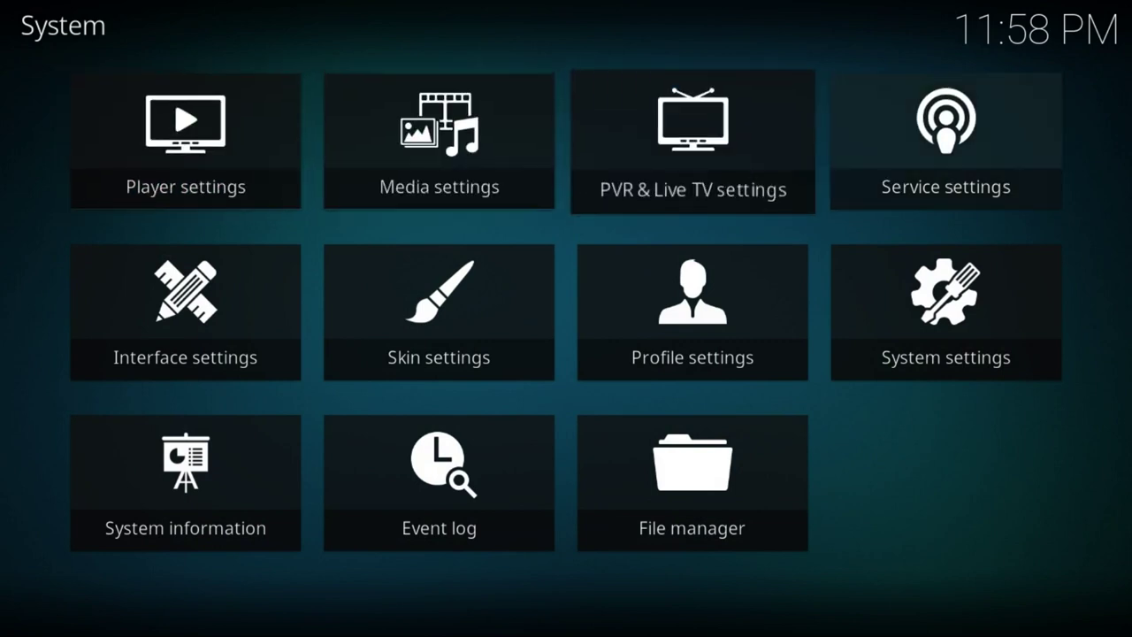
pyautogui.press('Down')
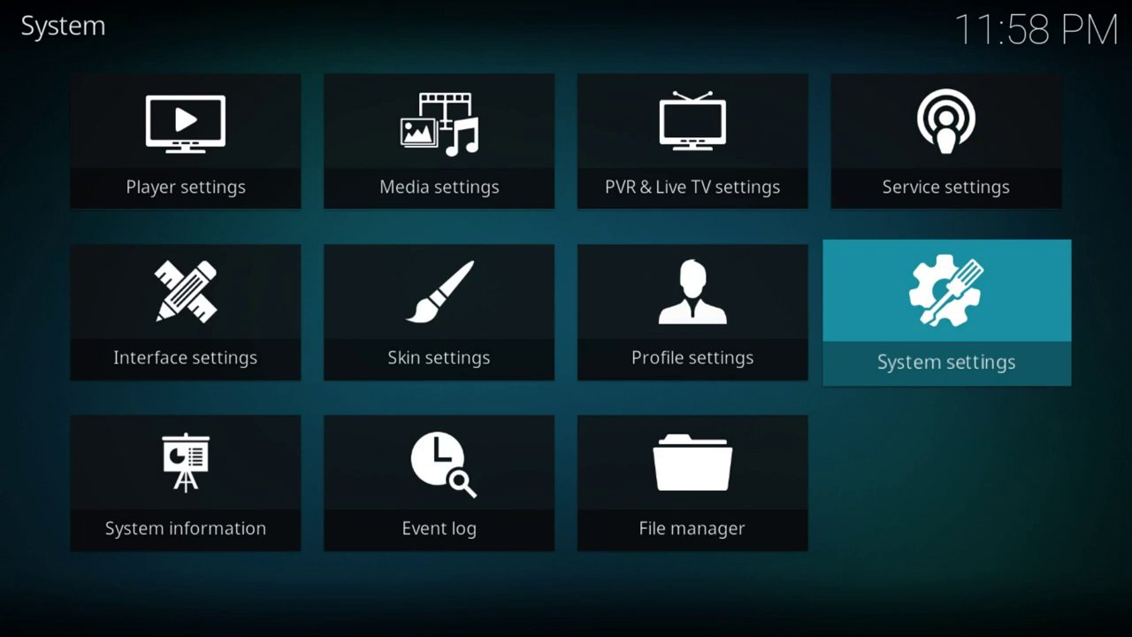
pyautogui.press('Return')
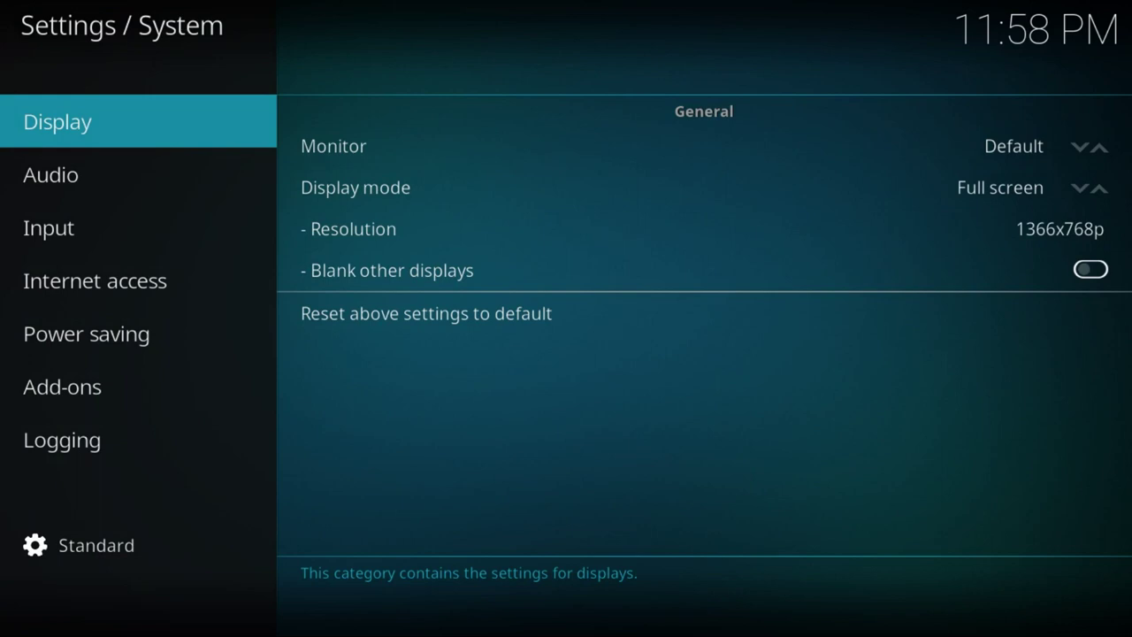
pyautogui.press('Down')
pyautogui.press('Down')
pyautogui.press('Down')
pyautogui.press('Down')
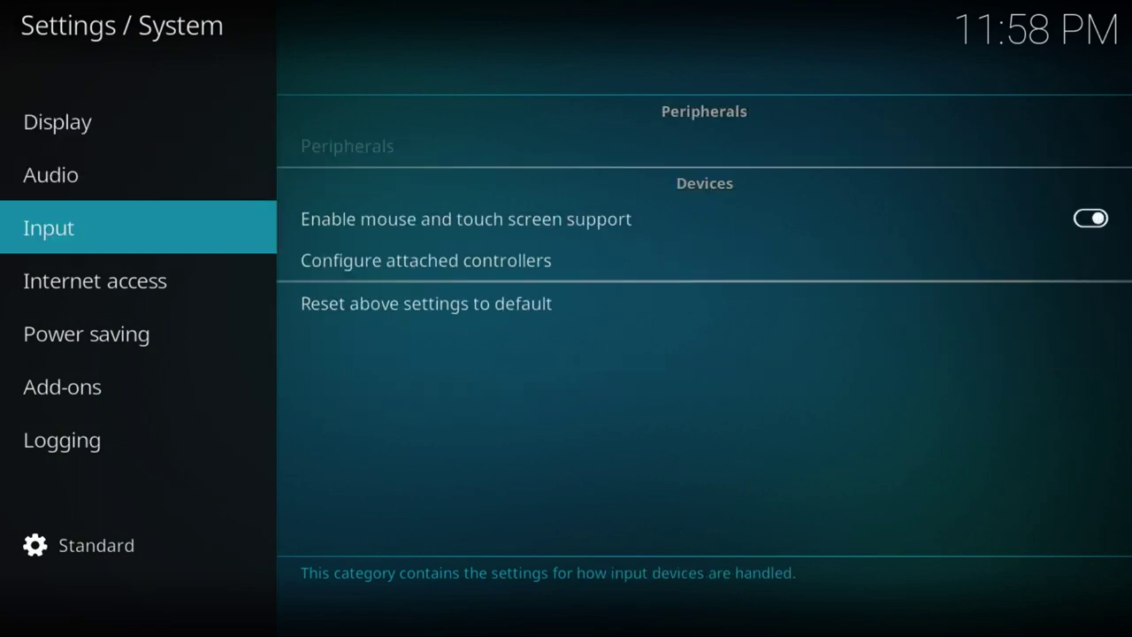
pyautogui.press('Down')
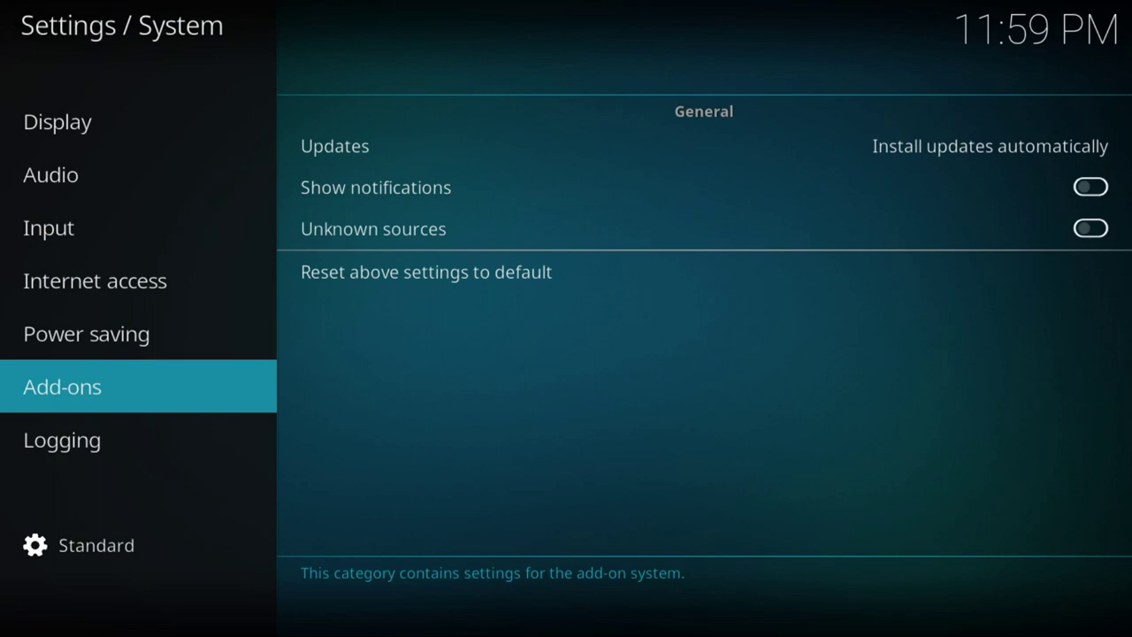
# Allow add-on installation from unknown sources, accept the warning, and leave the System settings
pyautogui.press('Right')
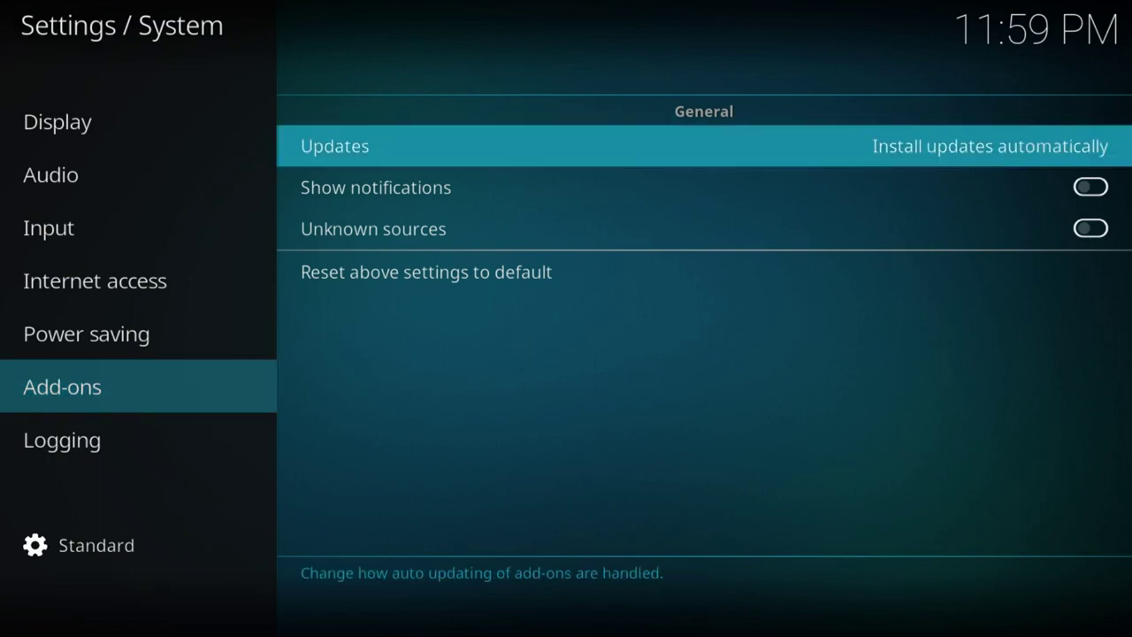
pyautogui.press('Down')
pyautogui.press('Down')
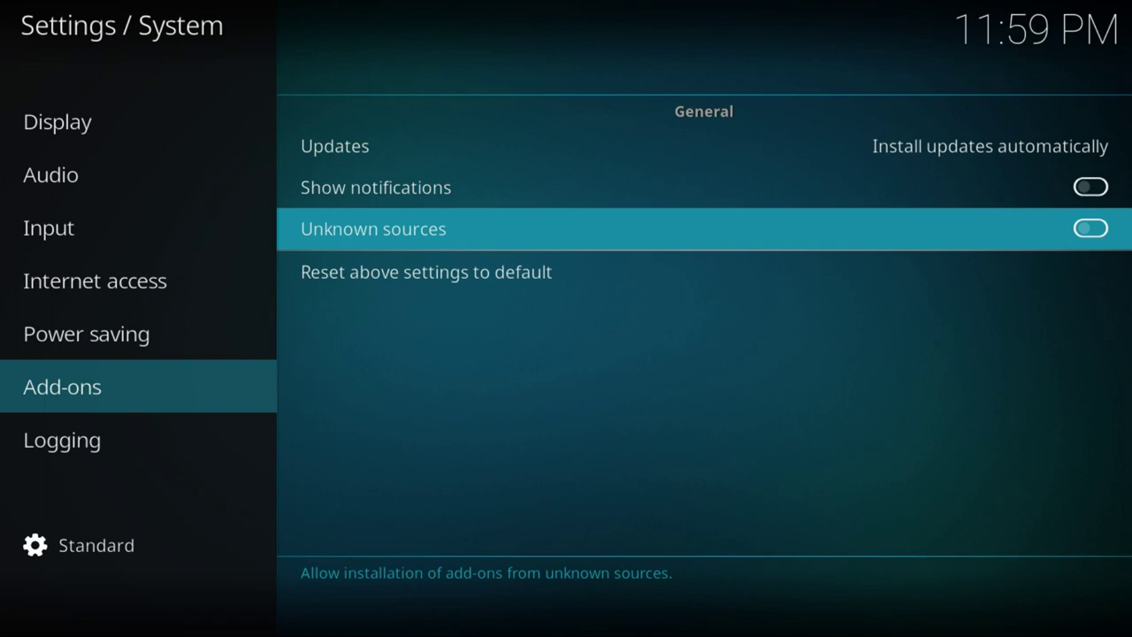
pyautogui.press('Return')
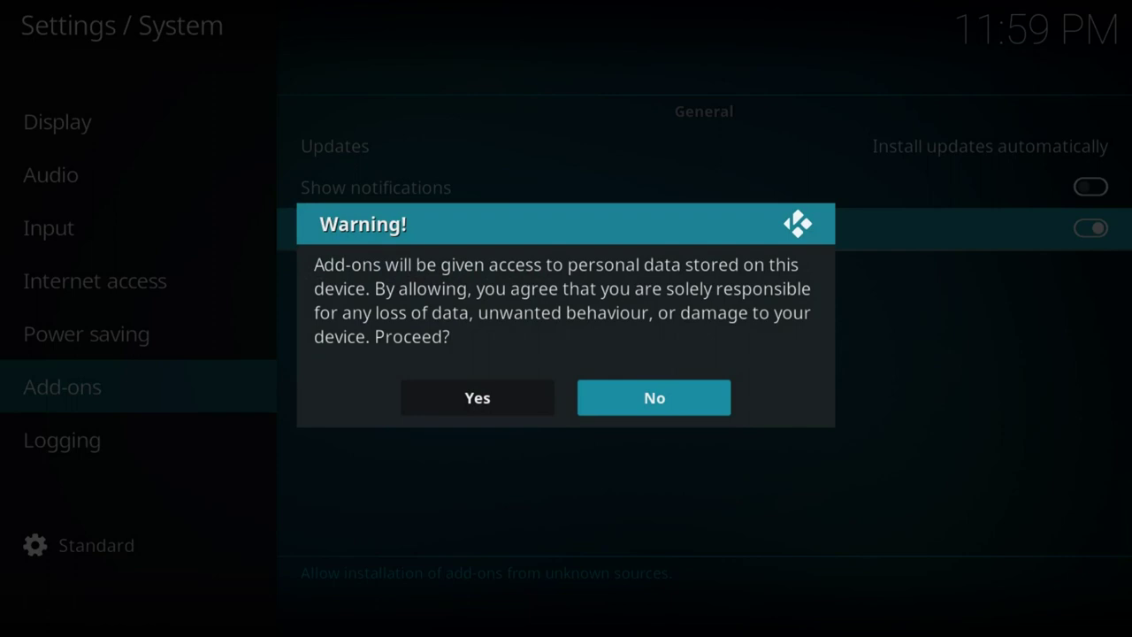
pyautogui.press('Left')
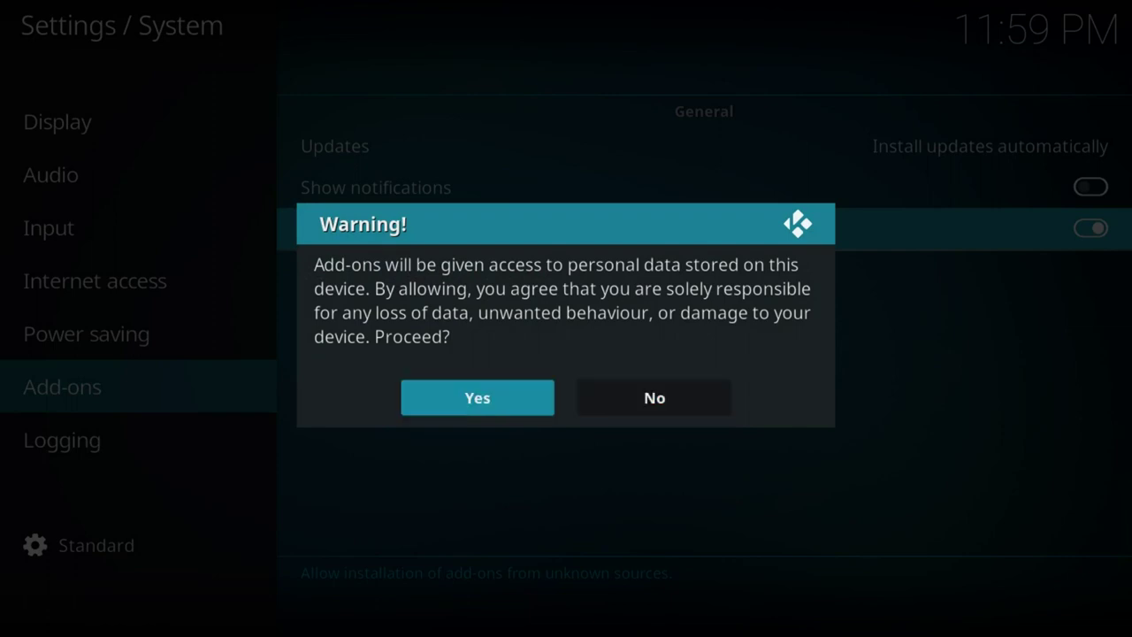
pyautogui.press('Return')
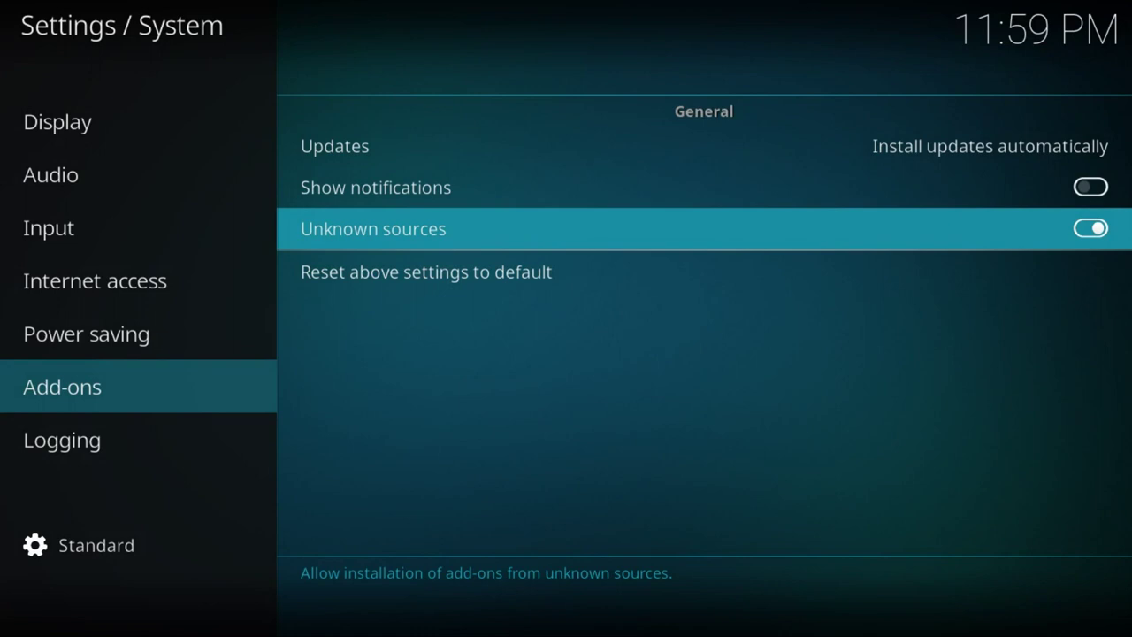
pyautogui.press('Escape')
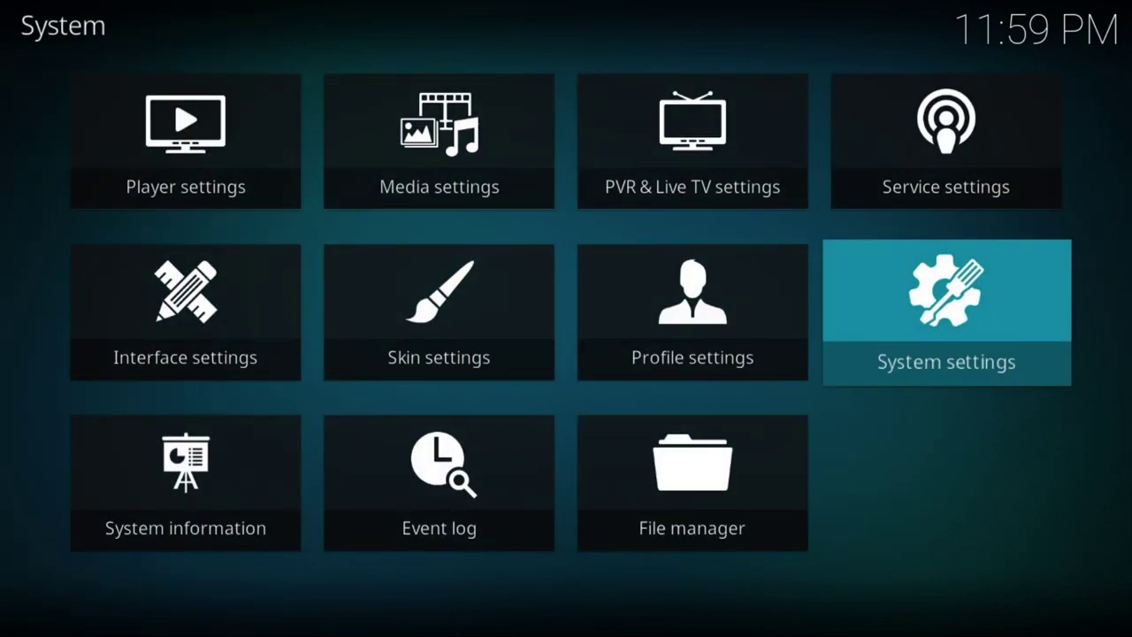
# Open the file manager and start adding a new file source
pyautogui.press('Down')
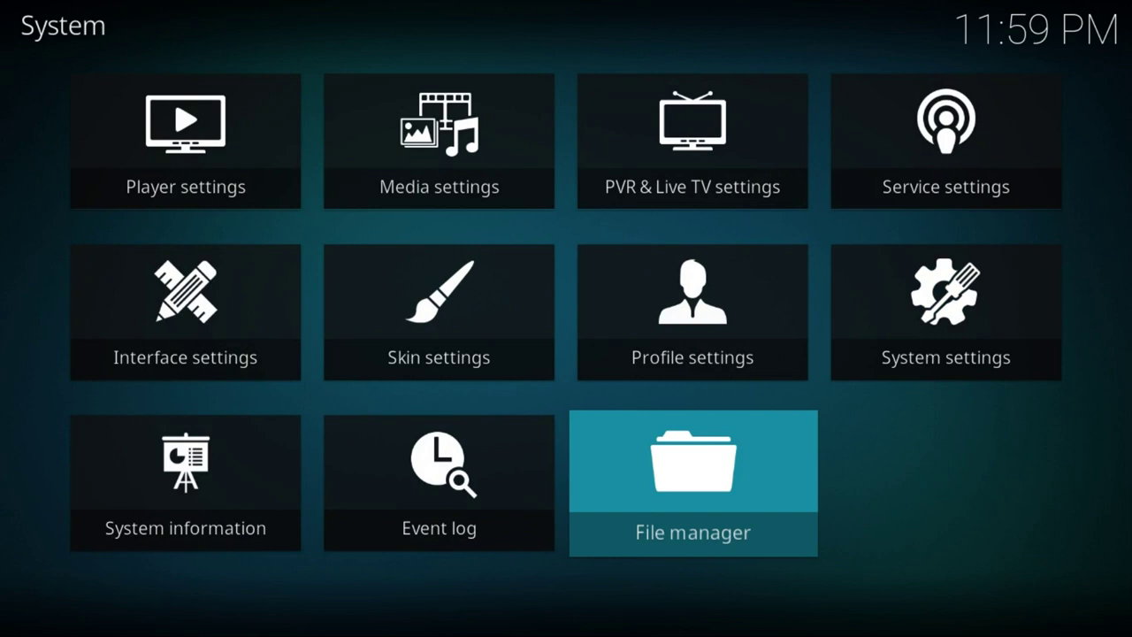
pyautogui.press('Return')
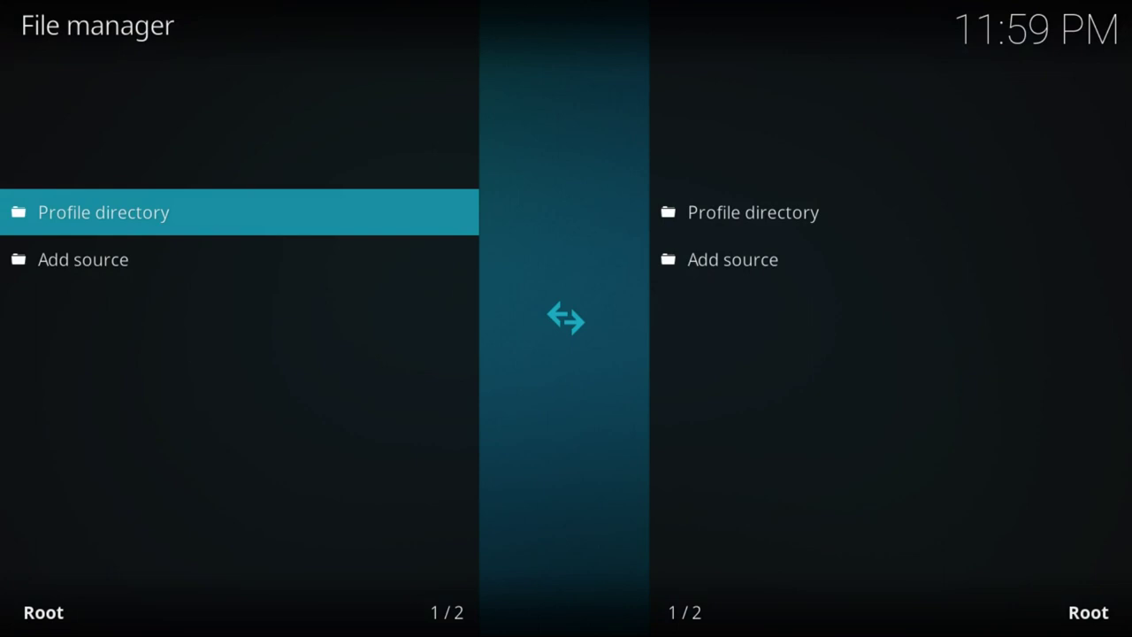
pyautogui.press('Down')
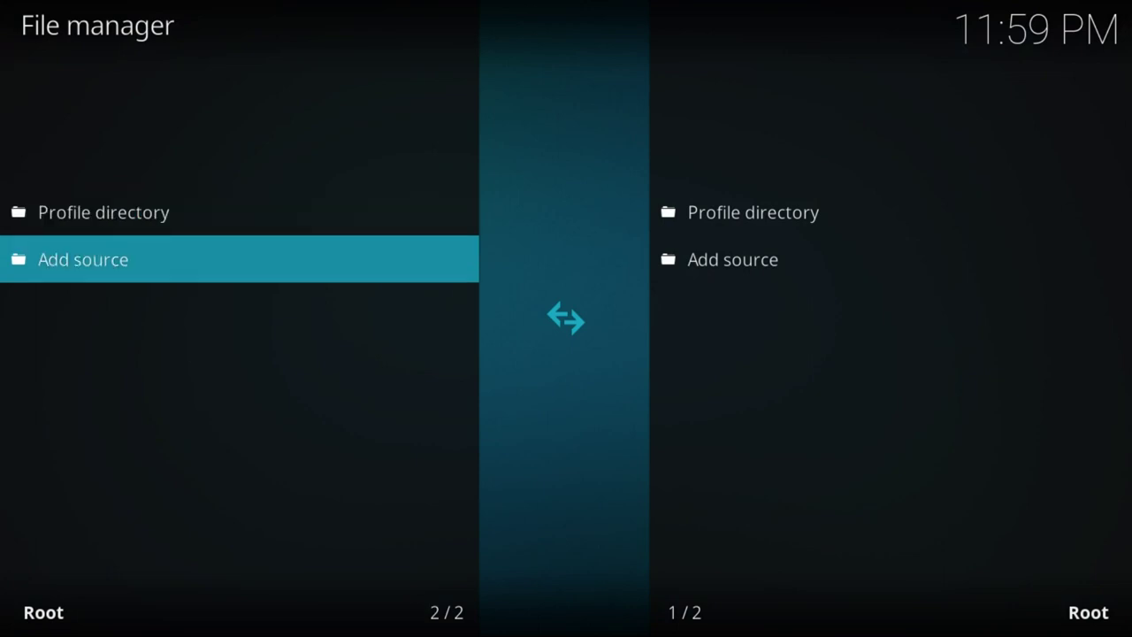
pyautogui.press('Return')
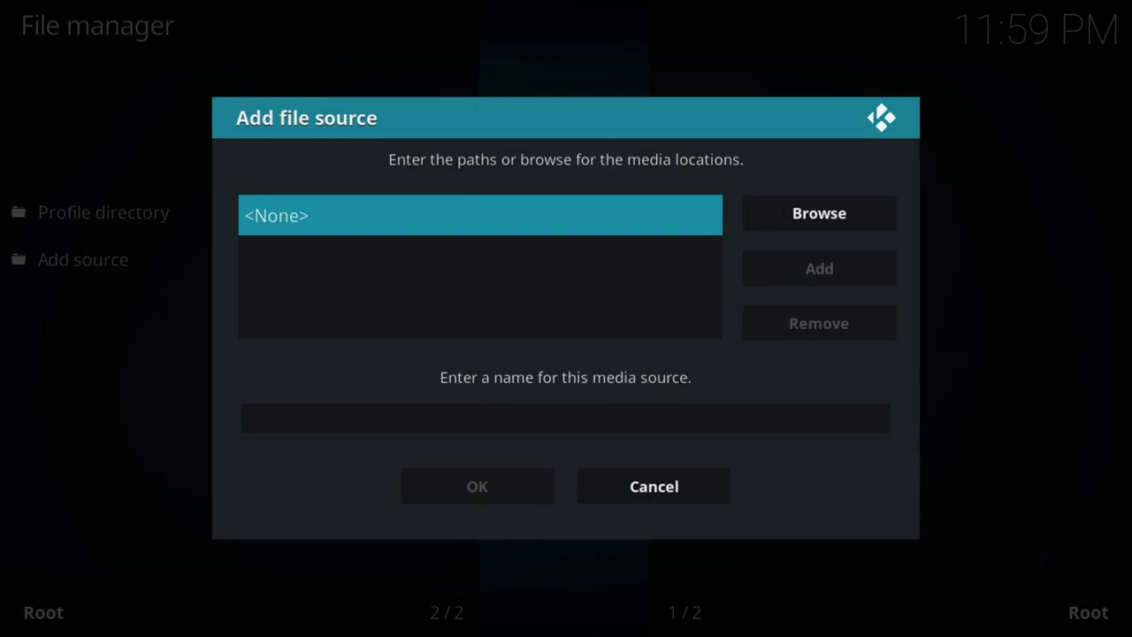
pyautogui.press('Return')
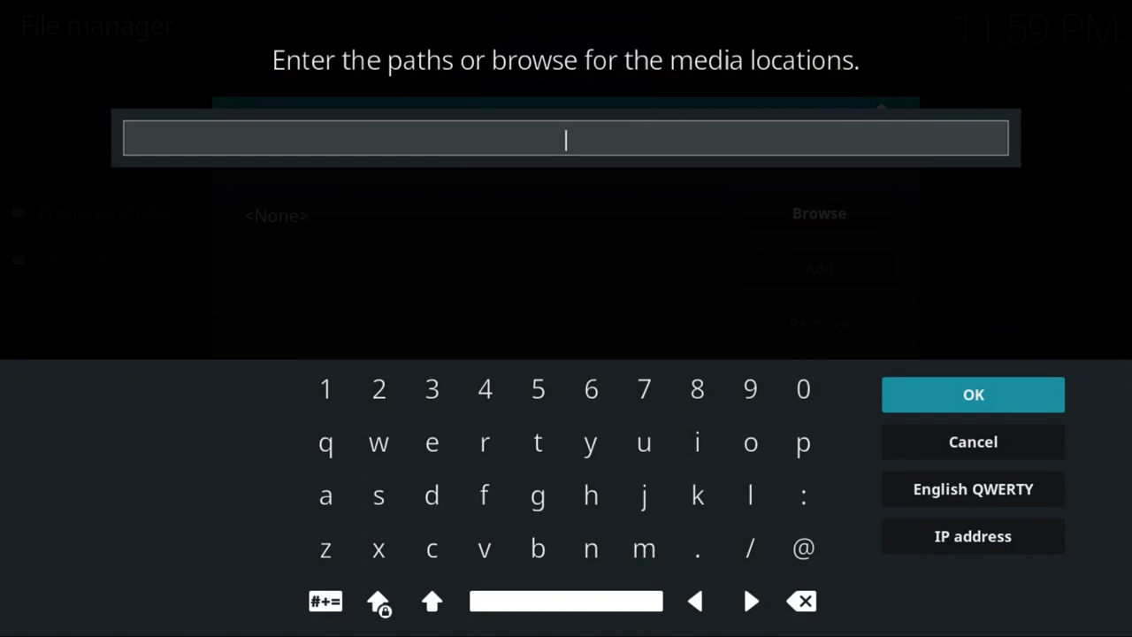
pyautogui.write('http')
pyautogui.write('://')
pyautogui.write('my')
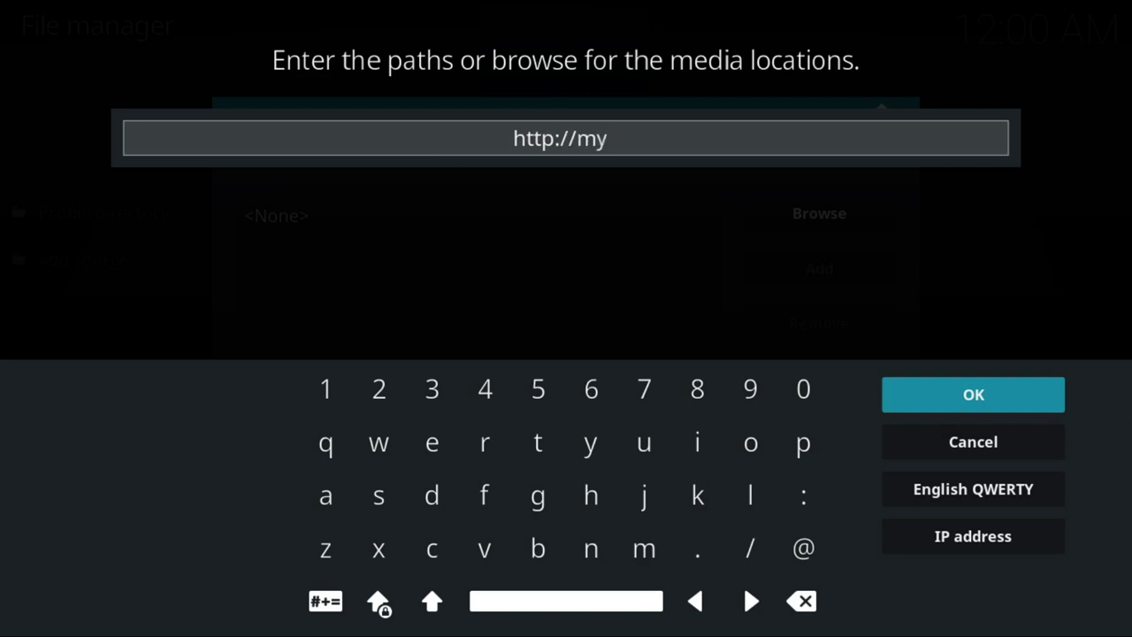
pyautogui.write('s')
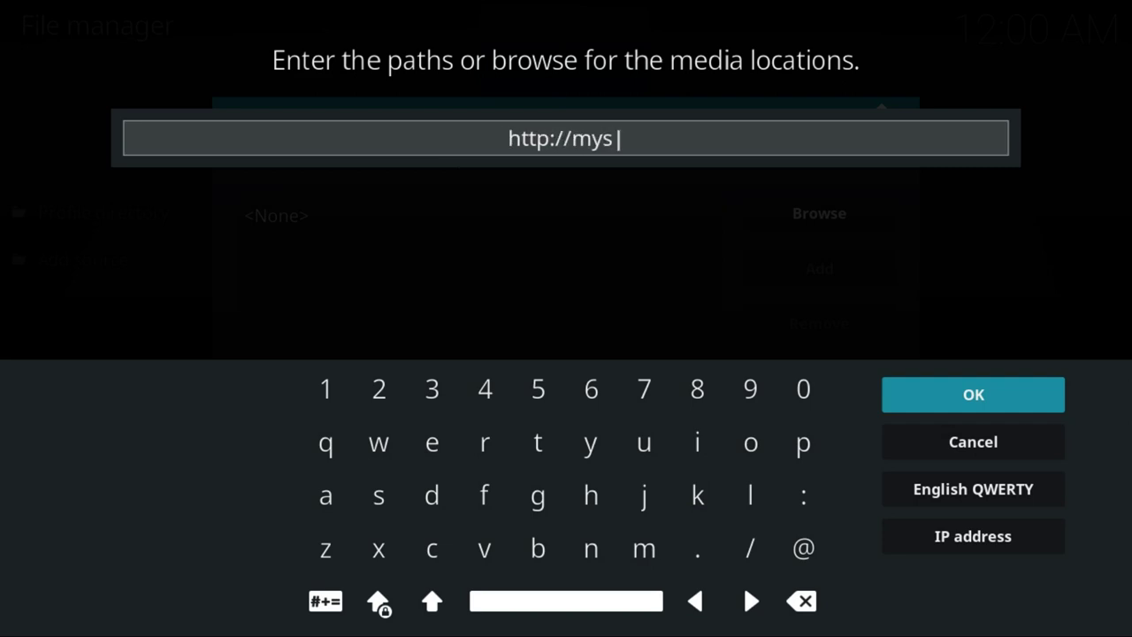
pyautogui.write('ubzero')
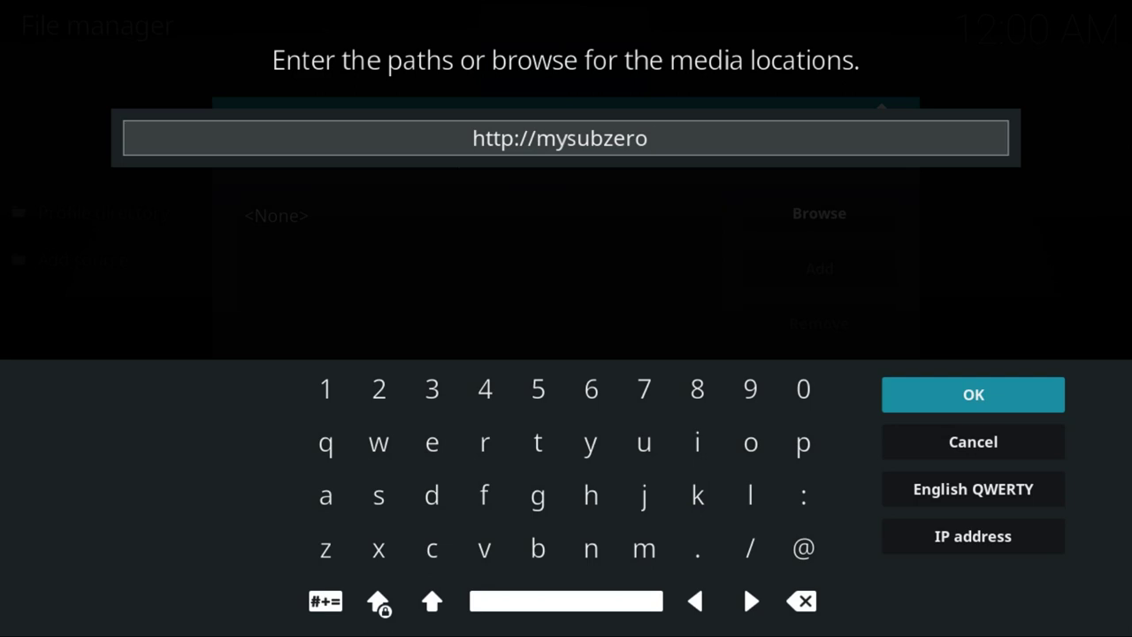
pyautogui.write('.')
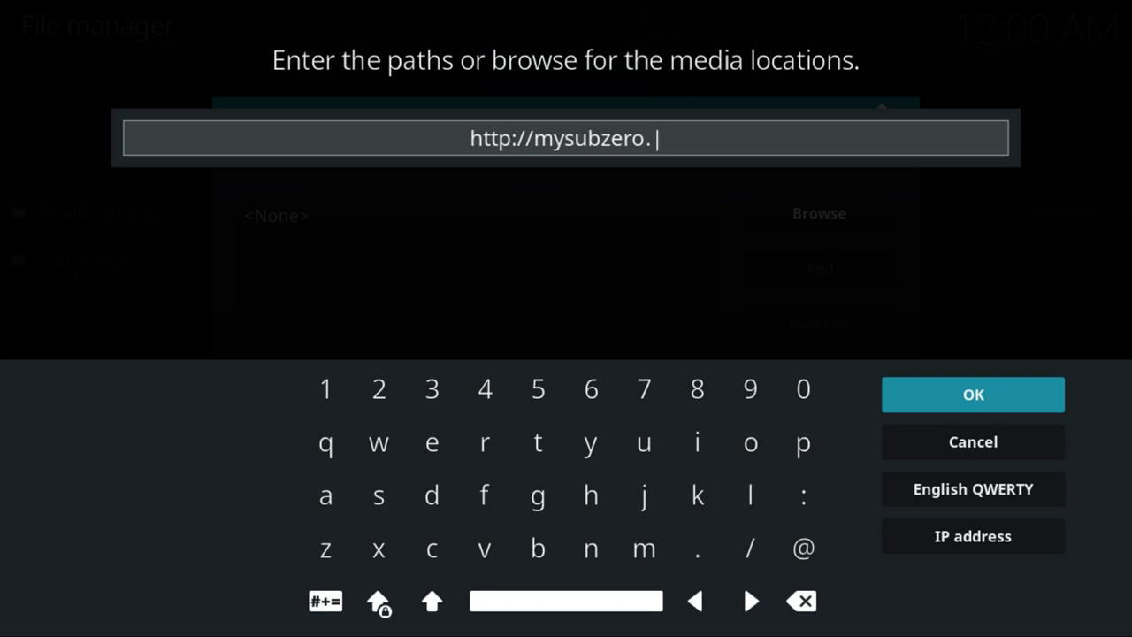
pyautogui.write('spac')
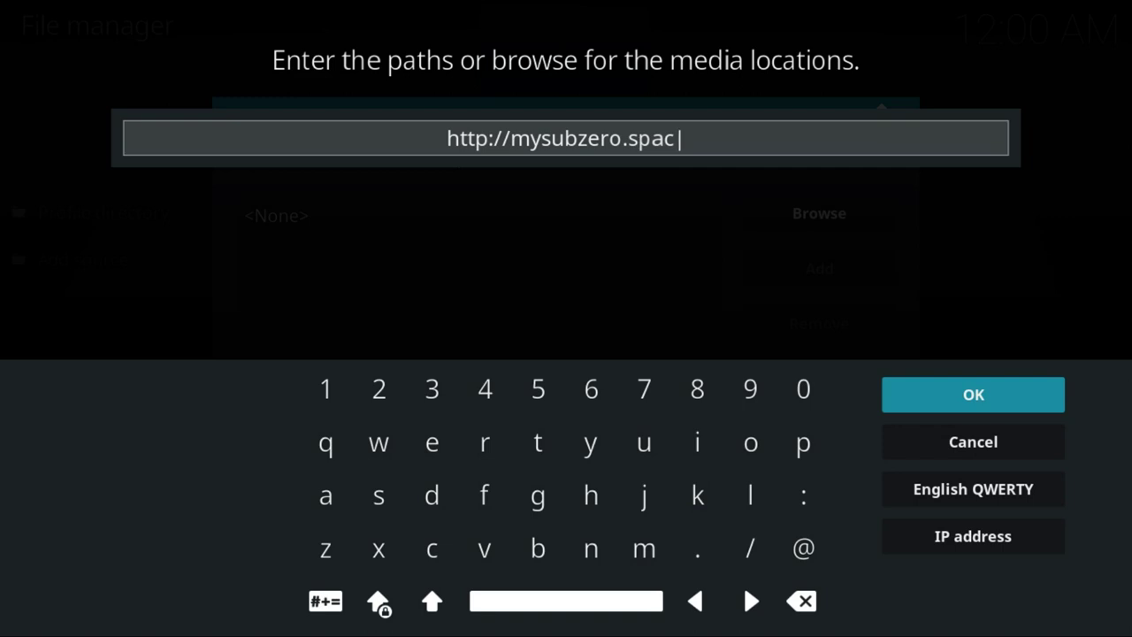
pyautogui.write('e')
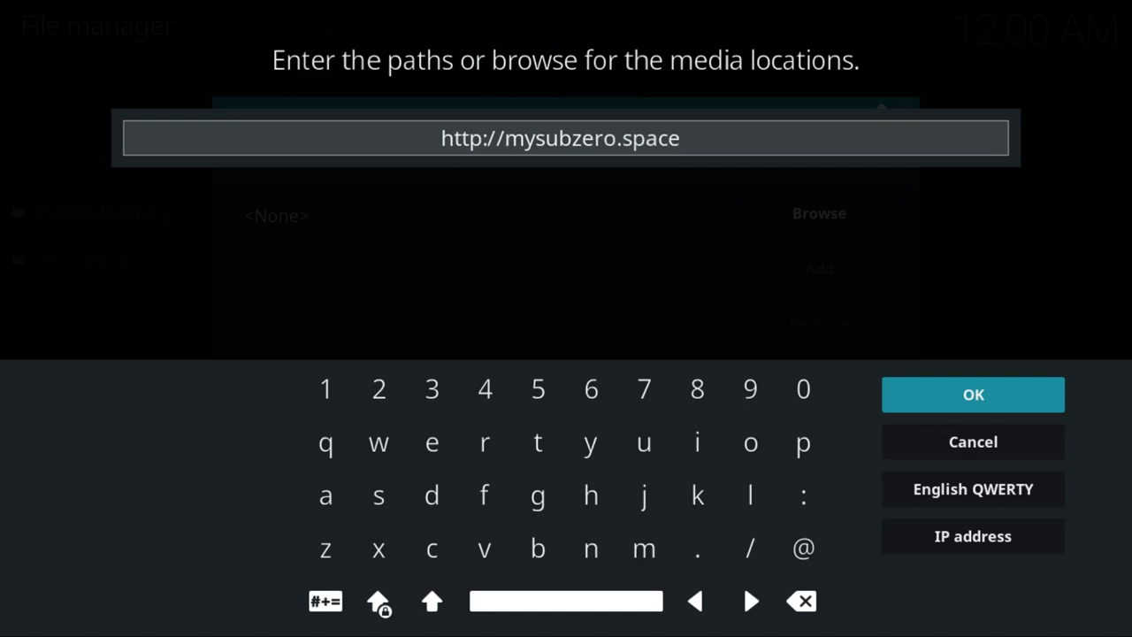
pyautogui.write('/')
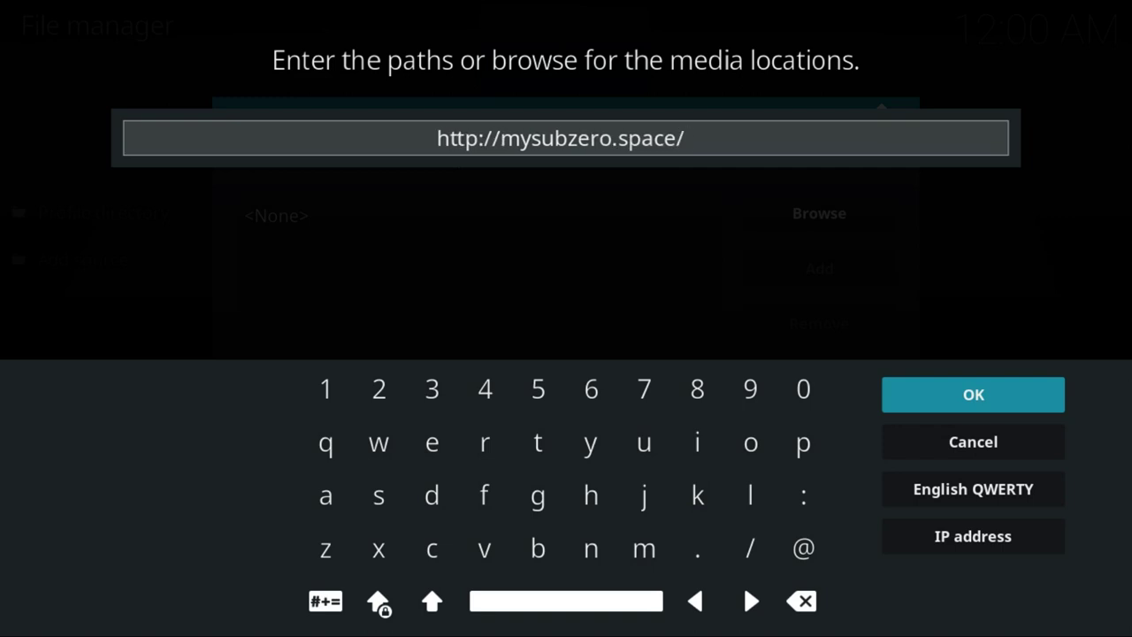
pyautogui.write('repo')
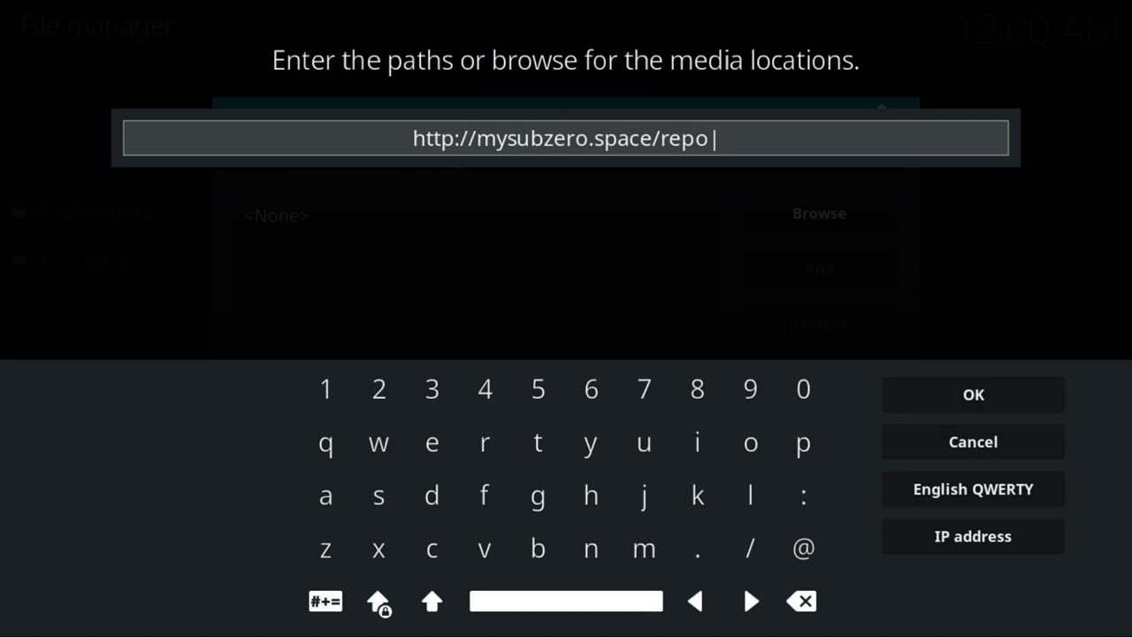
pyautogui.press('Up')
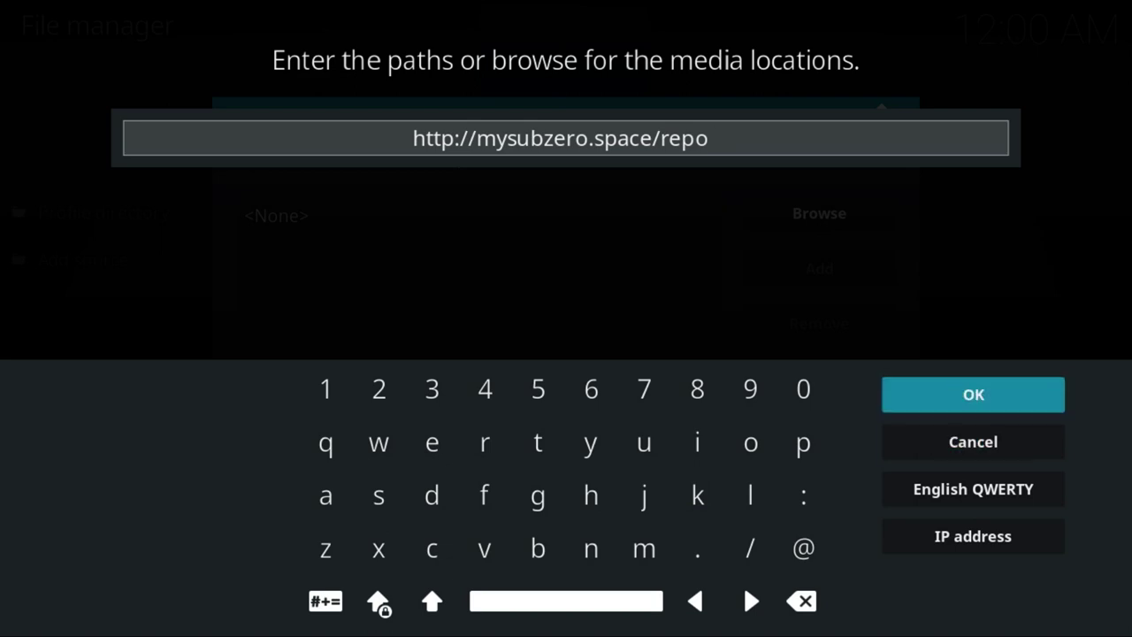
pyautogui.press('Return')
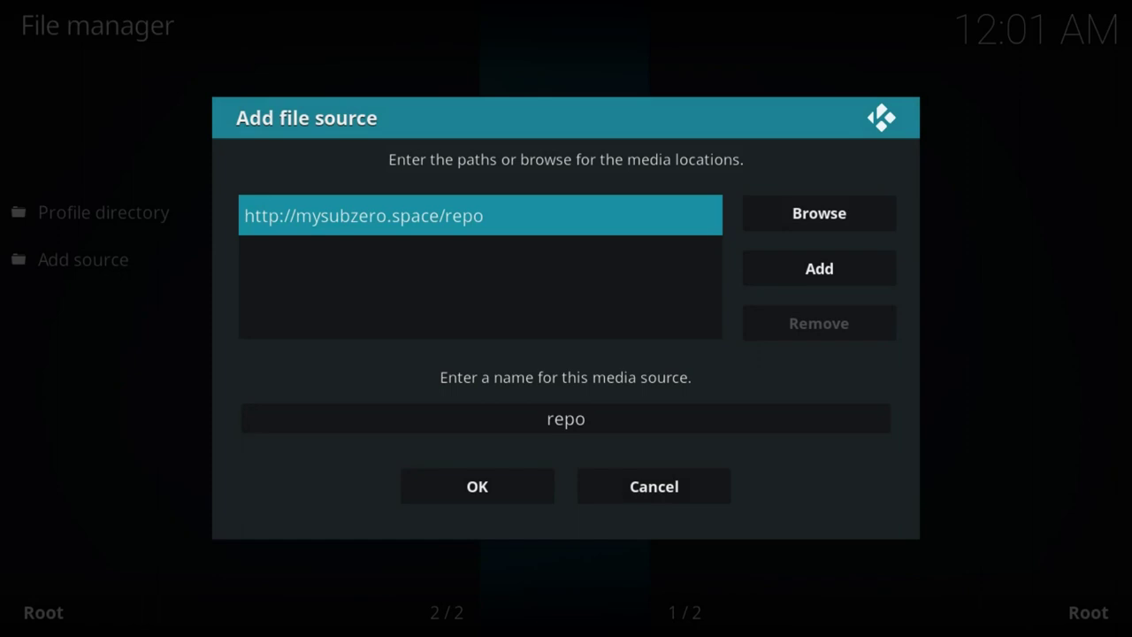
# Save the new file source under the name .Subzero and return to the home screen
pyautogui.click(567, 418)
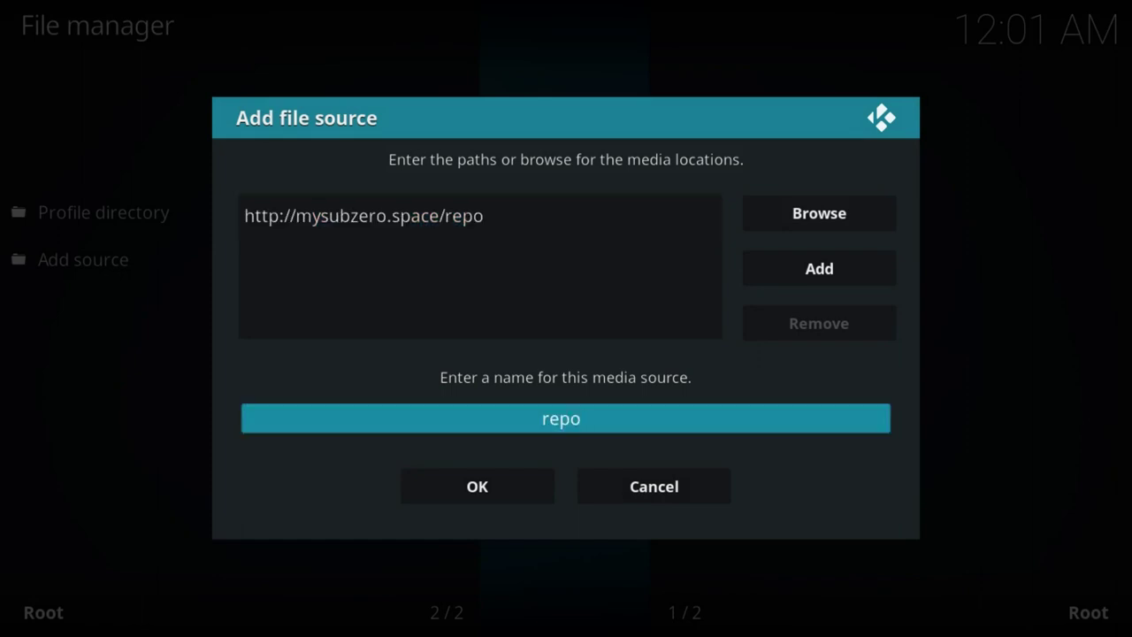
pyautogui.press('BackSpace')
pyautogui.press('BackSpace')
pyautogui.press('BackSpace')
pyautogui.press('BackSpace')
pyautogui.write('.Subzero')
pyautogui.press('Down')
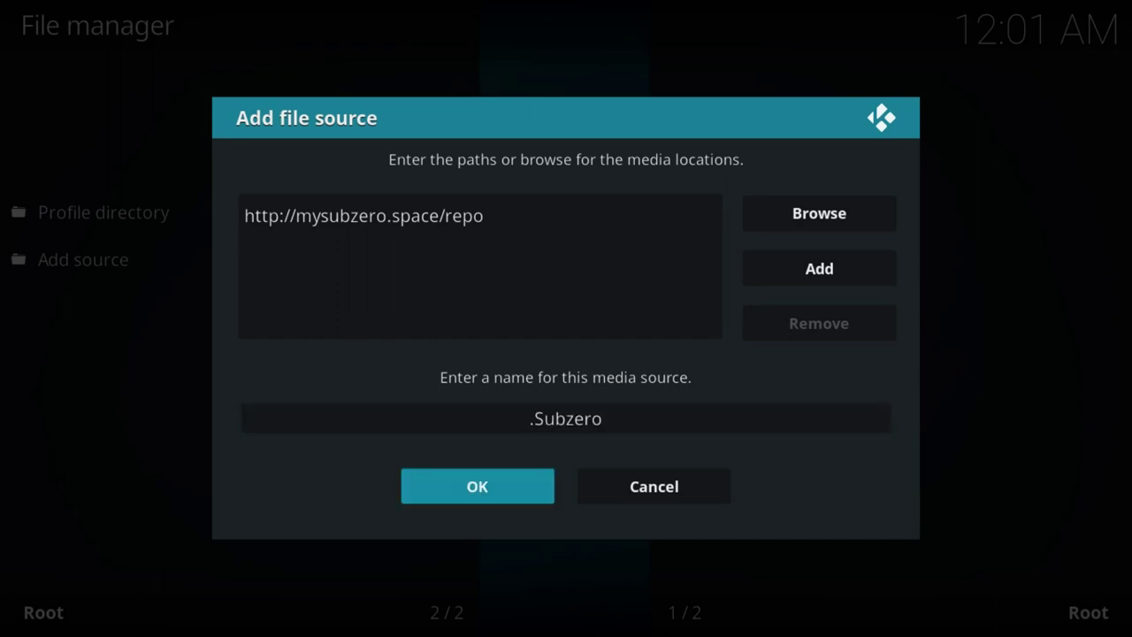
pyautogui.press('Return')
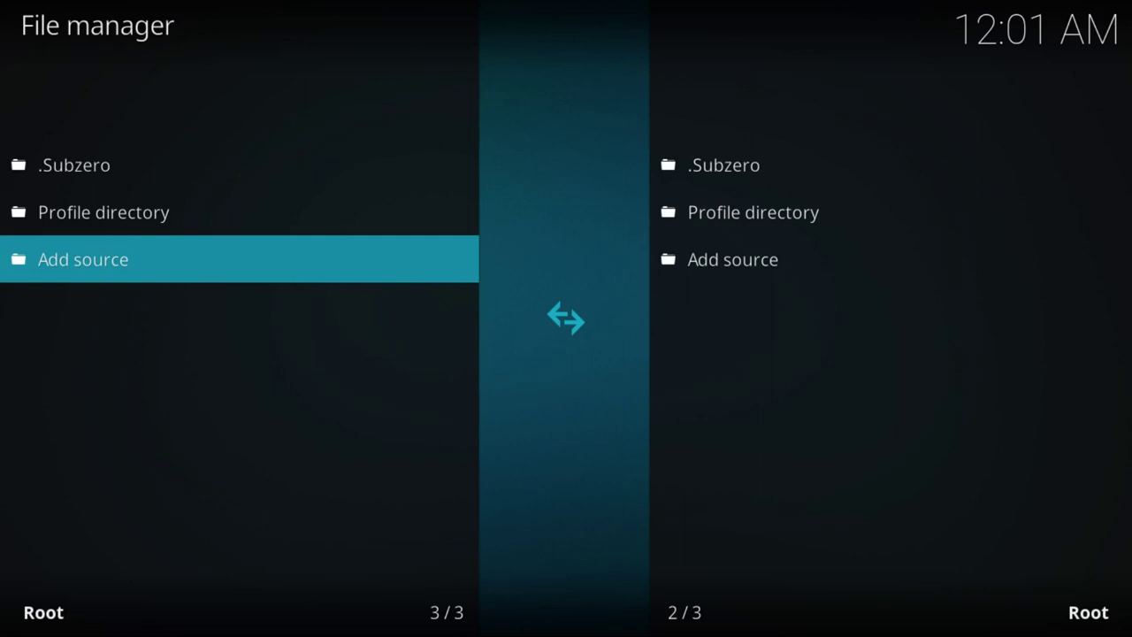
pyautogui.press('Escape')
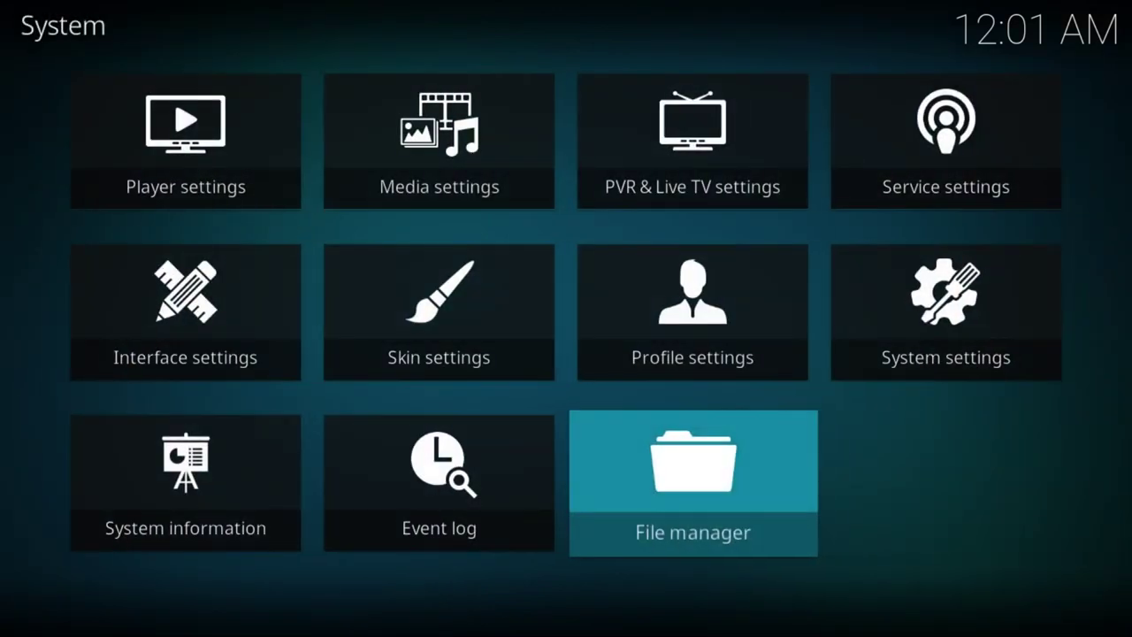
pyautogui.press('Escape')
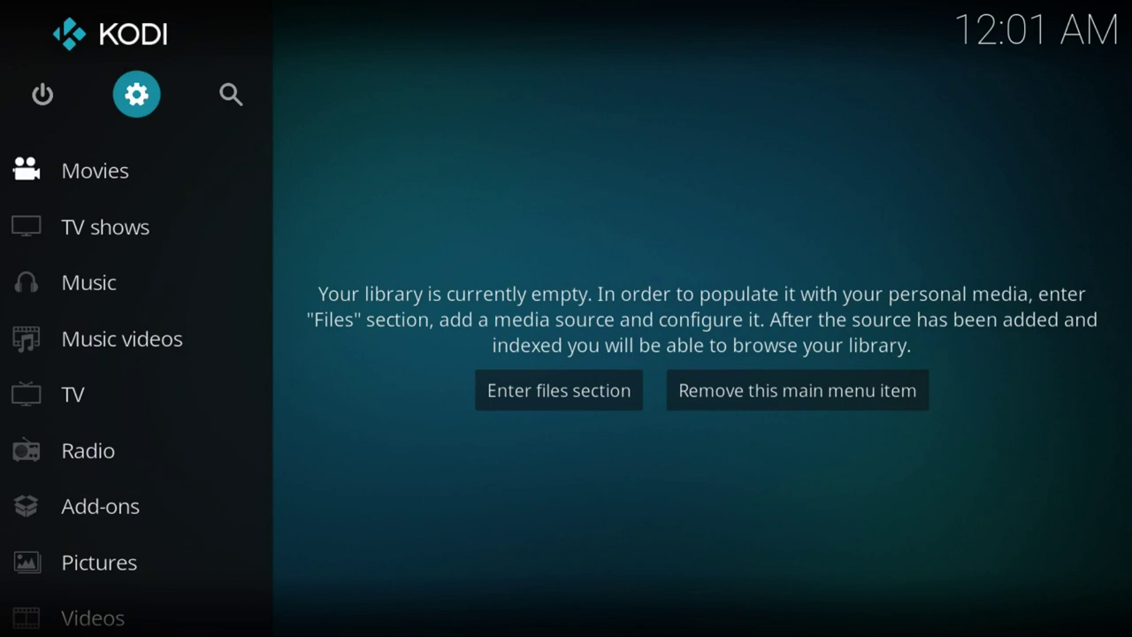
# Go to the Add-ons section from the home screen and open the add-on browser
pyautogui.press('Down')
pyautogui.press('Down')
pyautogui.press('Down')
pyautogui.press('Down')
pyautogui.press('Down')
pyautogui.press('Down')
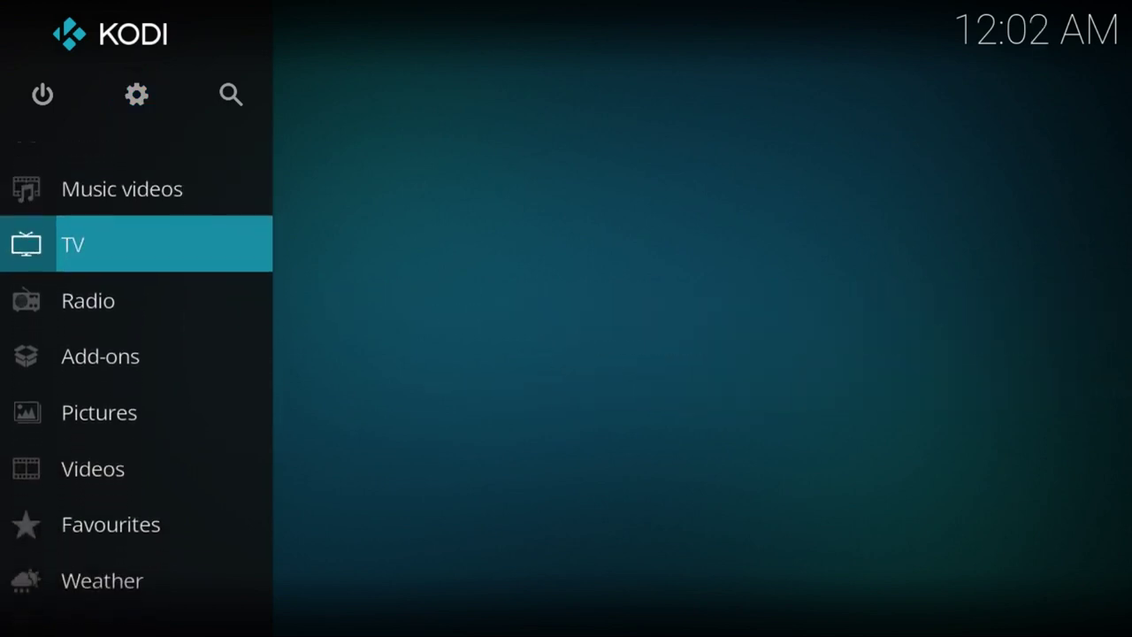
pyautogui.press('Down')
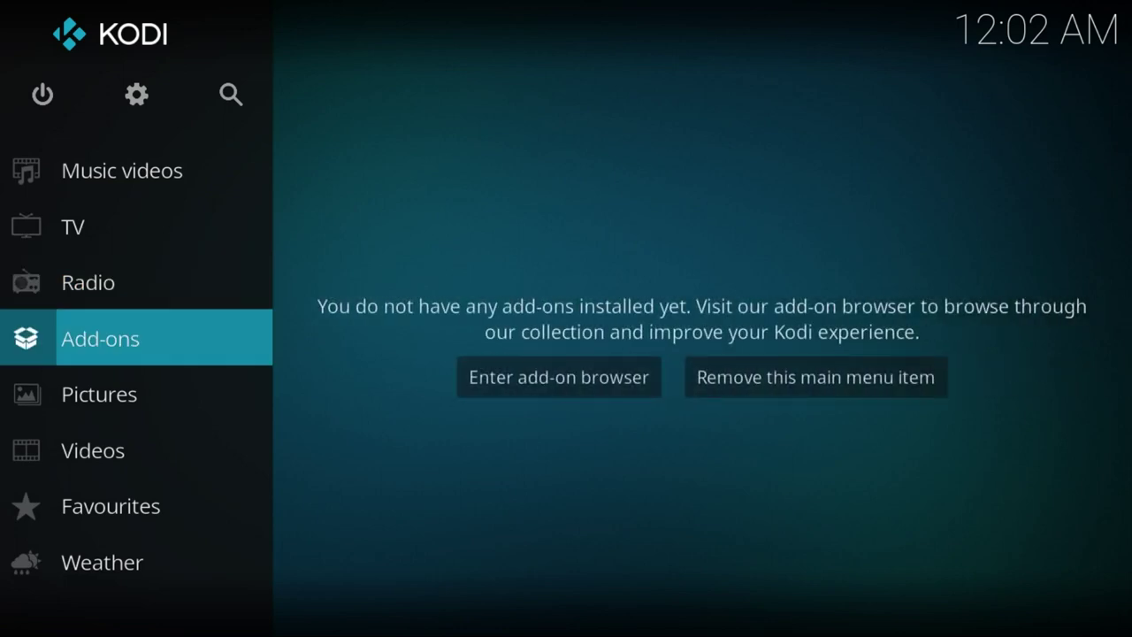
pyautogui.press('Return')
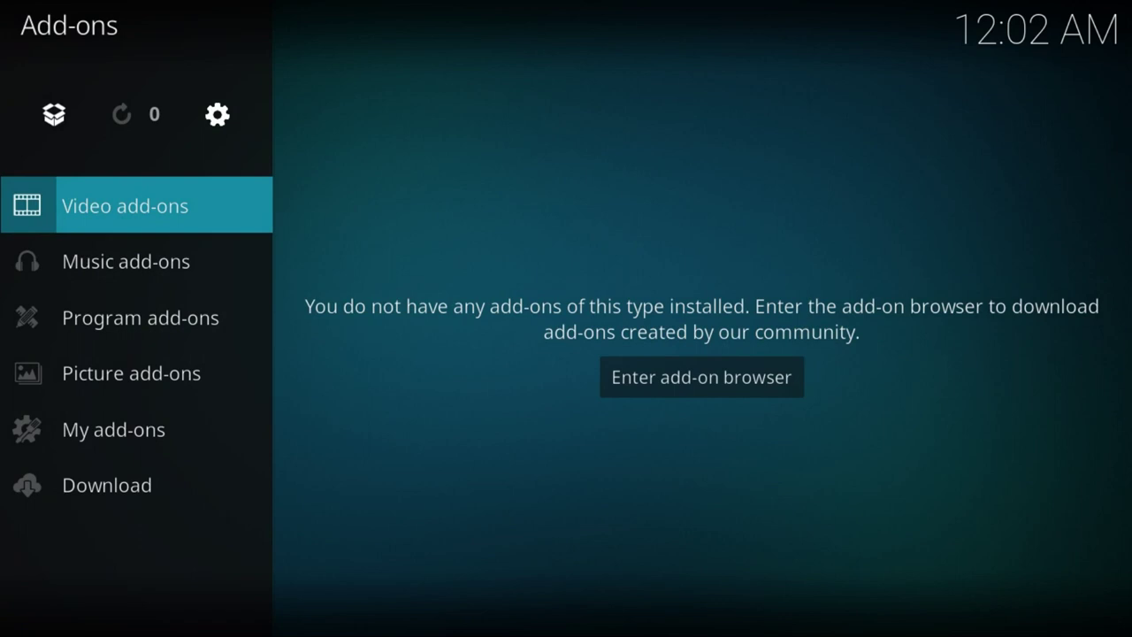
pyautogui.press('Up')
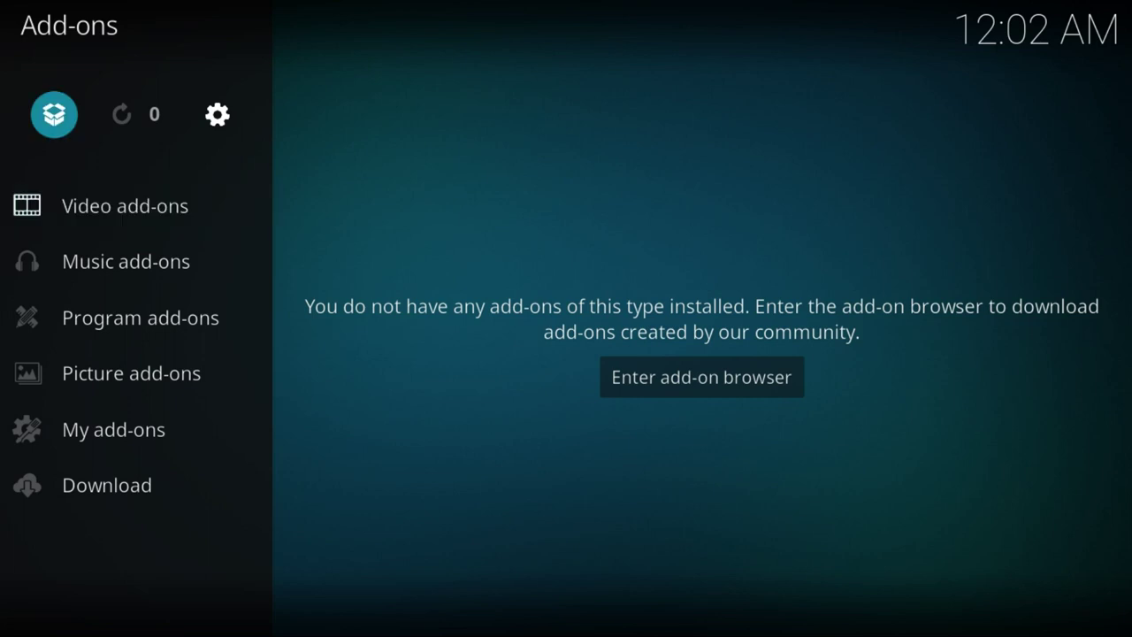
pyautogui.press('Return')
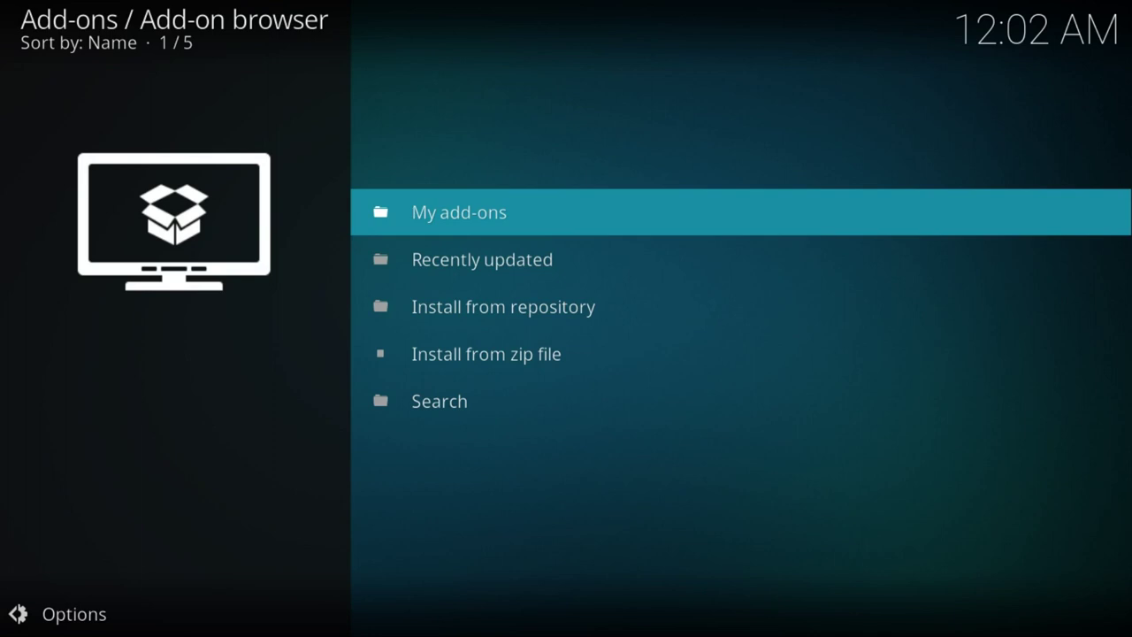
# Install repository.subzero.zip as a zip file from the .Subzero source
pyautogui.press('Down')
pyautogui.press('Down')
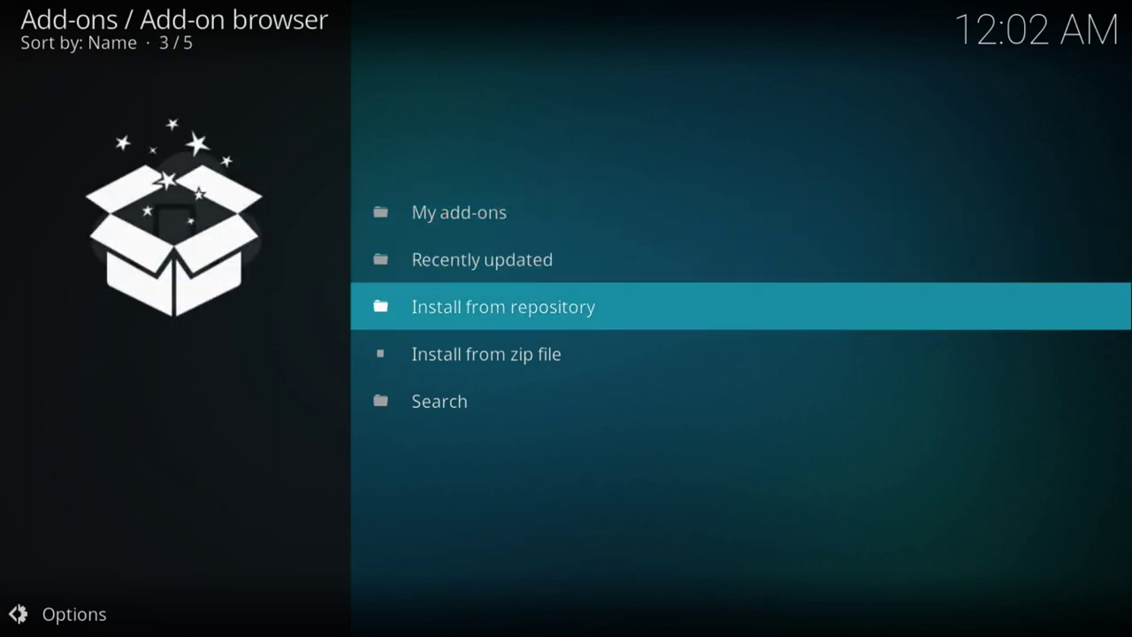
pyautogui.press('Down')
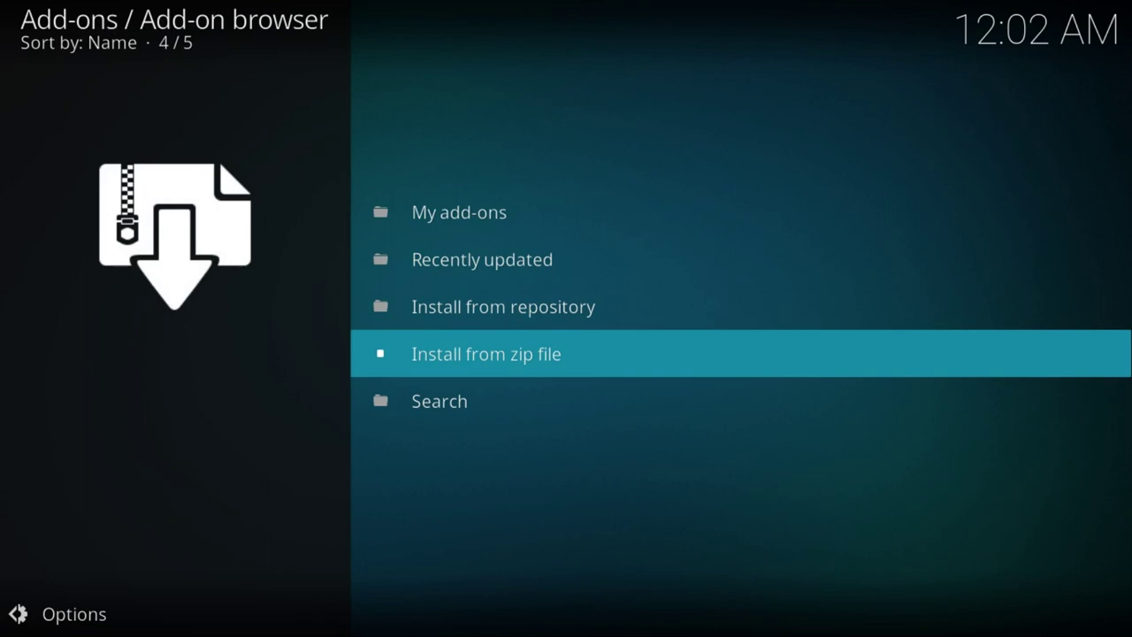
pyautogui.press('Return')
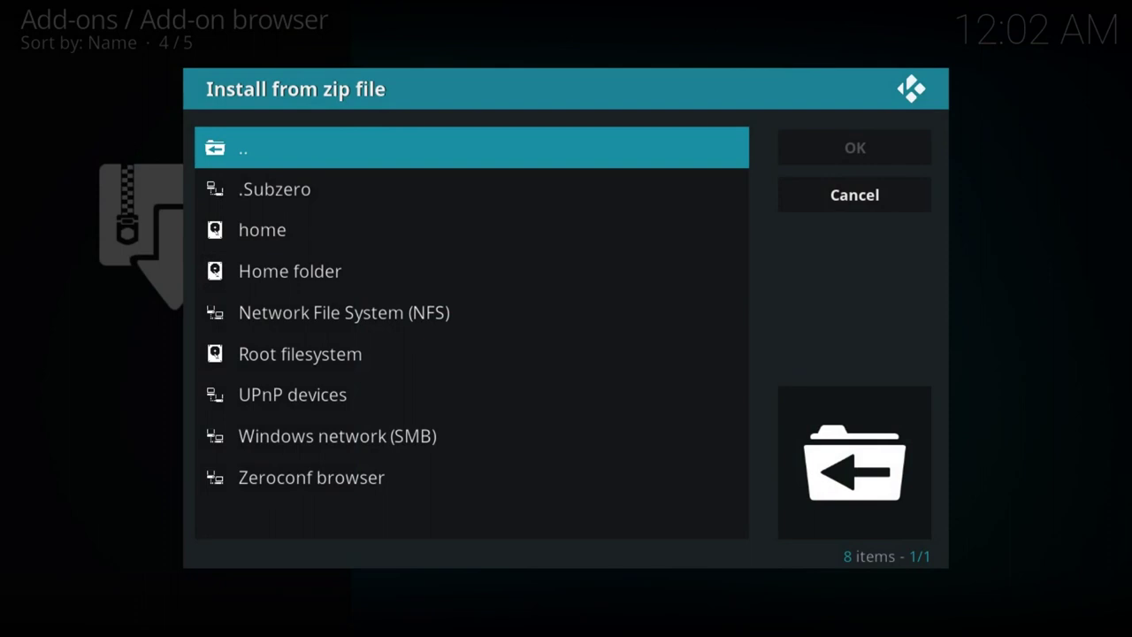
pyautogui.press('Down')
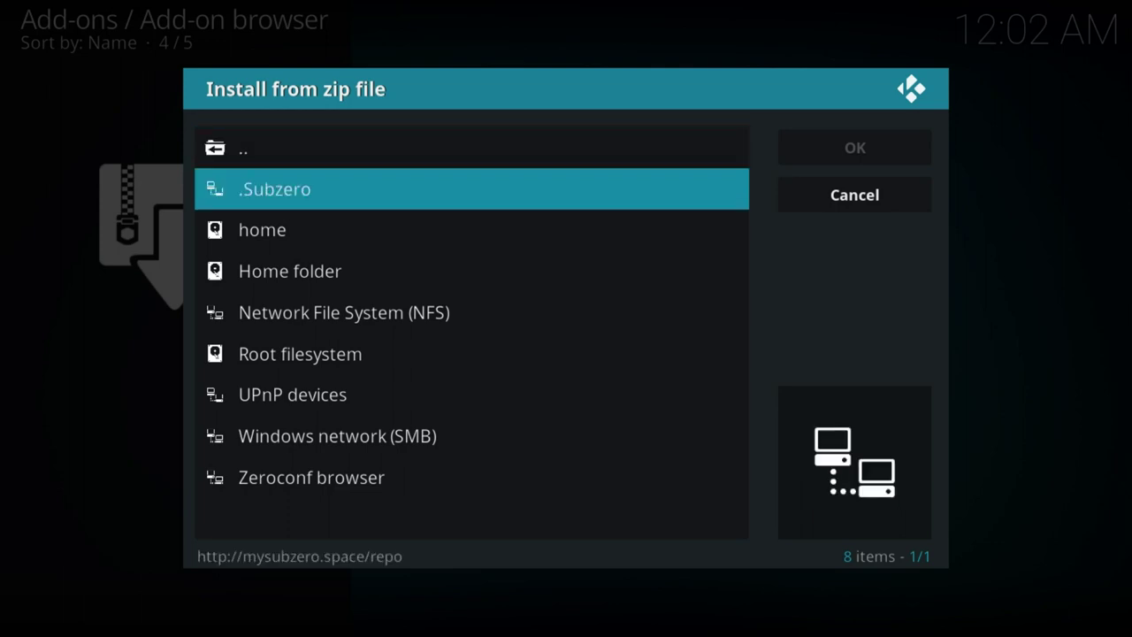
pyautogui.press('Return')
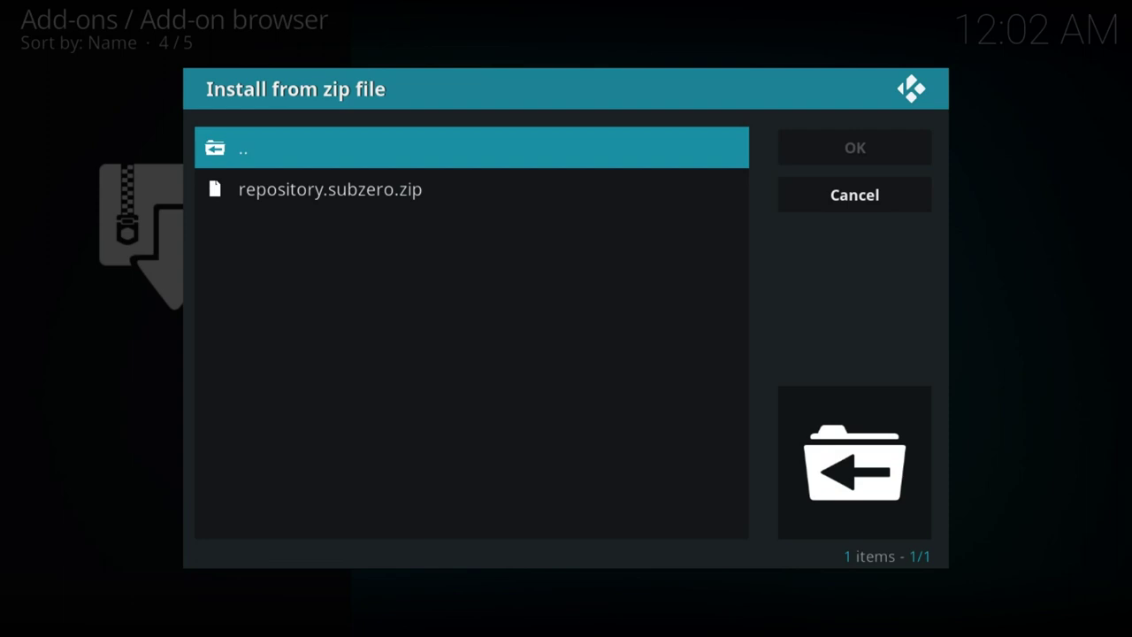
pyautogui.press('Down')
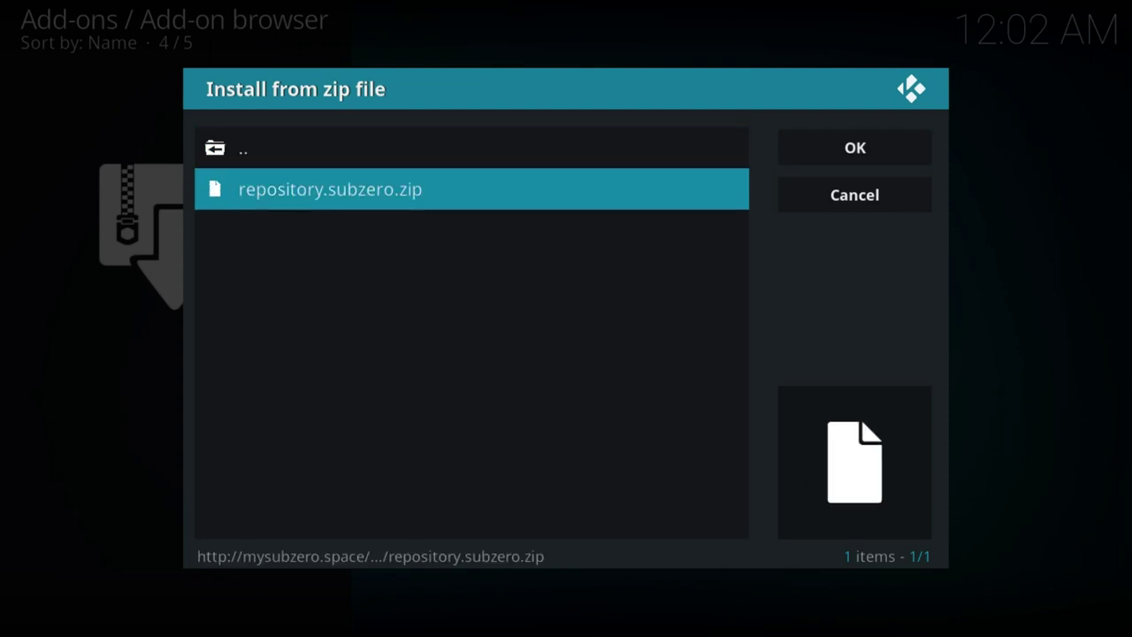
pyautogui.press('Return')
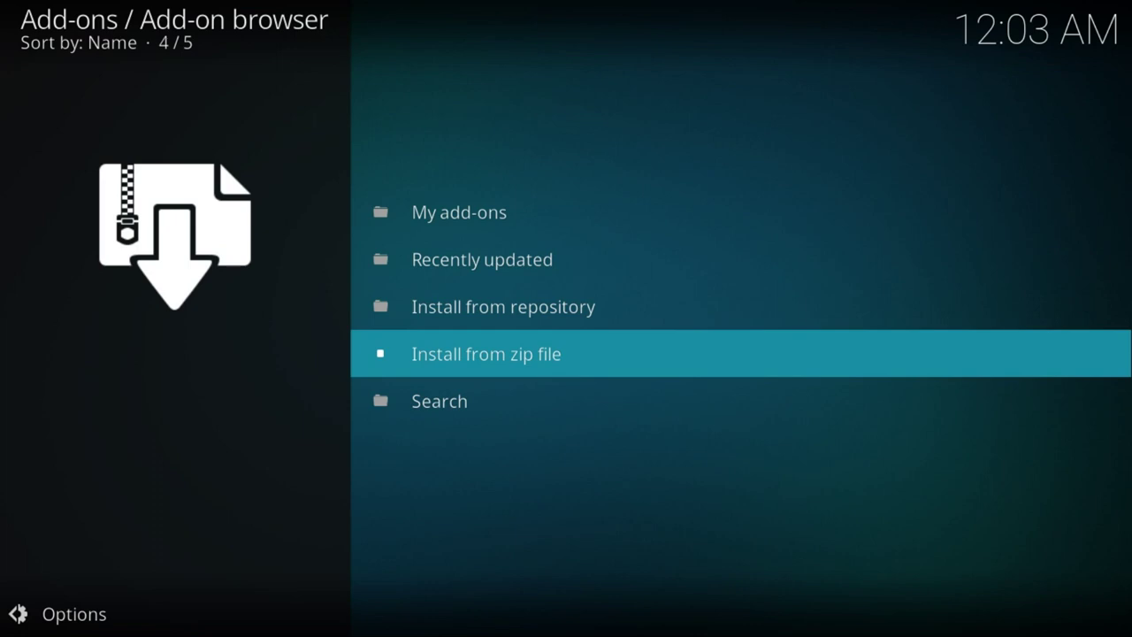
# Choose to install from a repository and open SubZero Repo
pyautogui.press('Up')
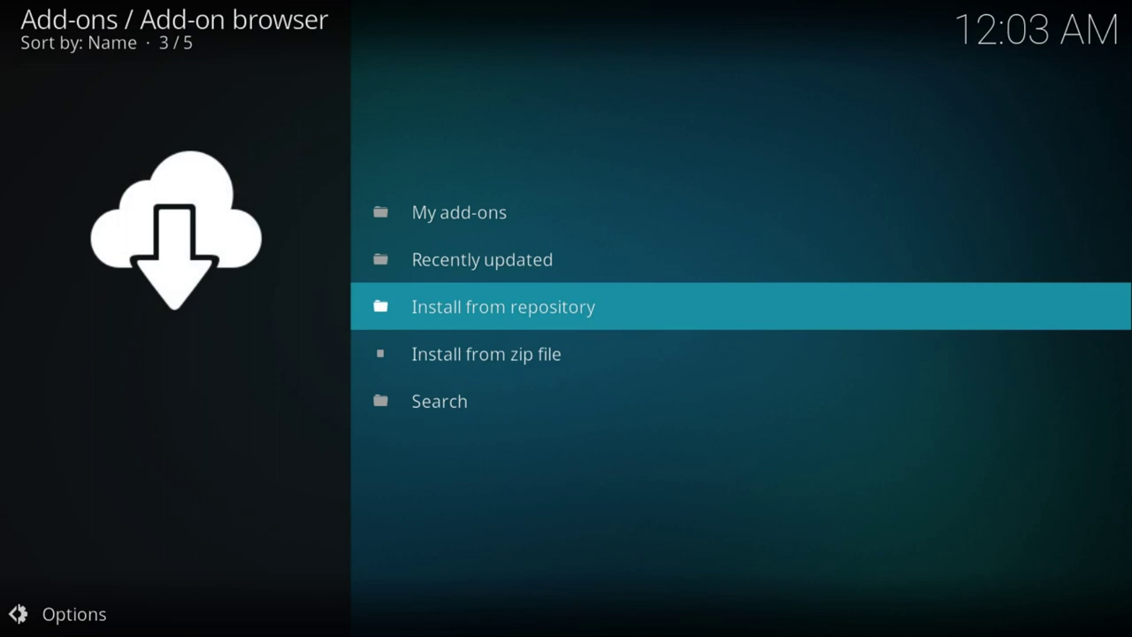
pyautogui.press('Return')
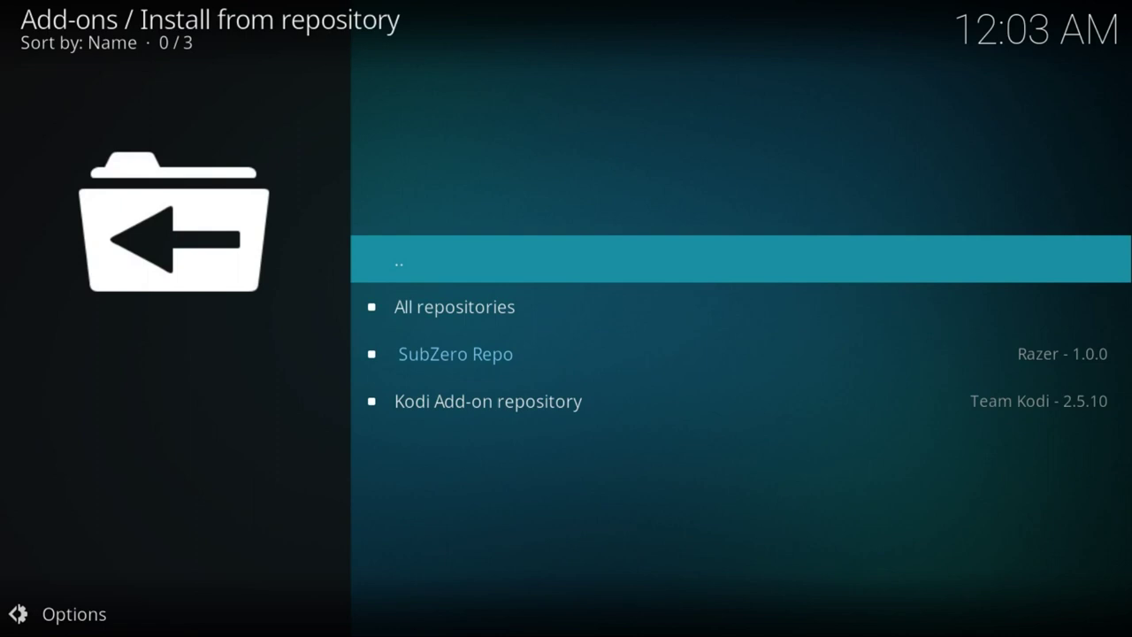
pyautogui.press('Down')
pyautogui.press('Down')
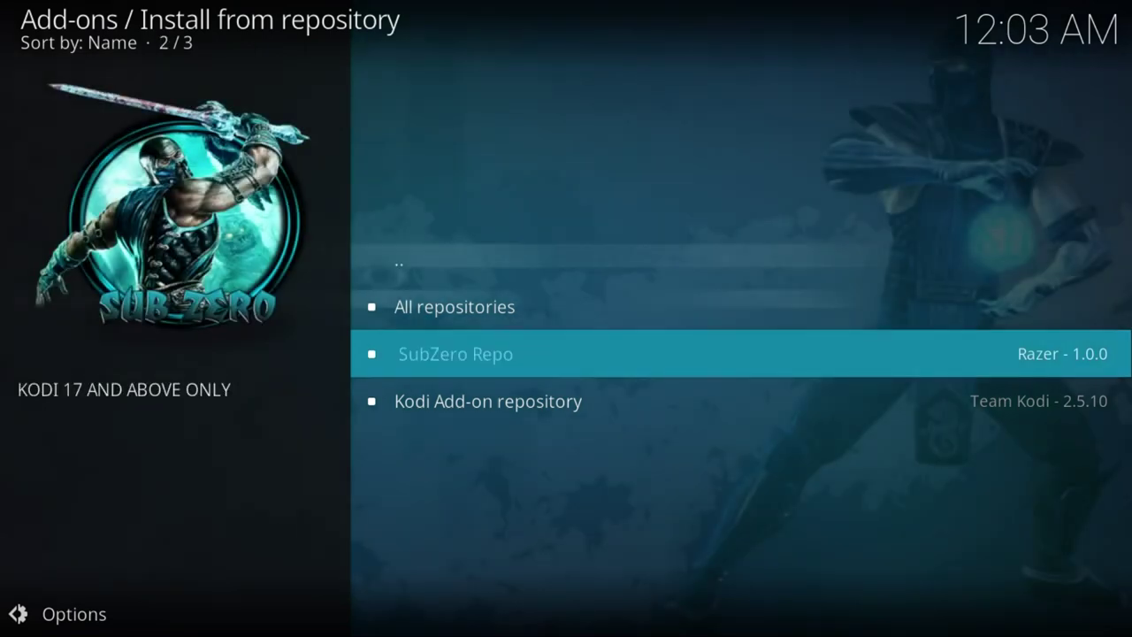
pyautogui.press('Return')
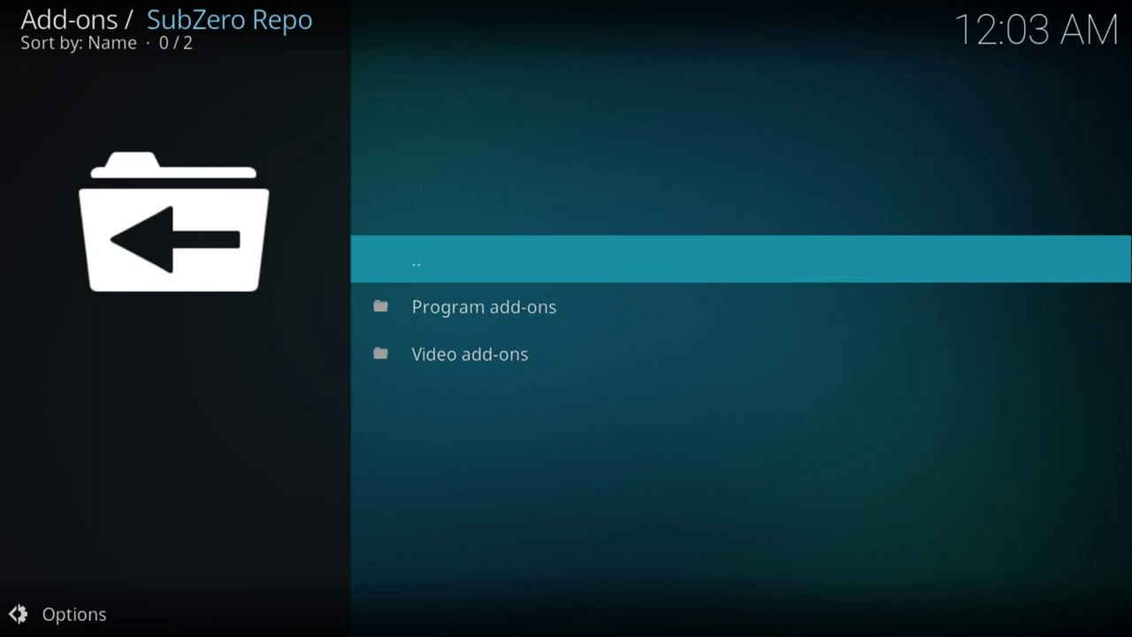
# Install the Subzero Wizard from the repository's program add-ons
pyautogui.press('Down')
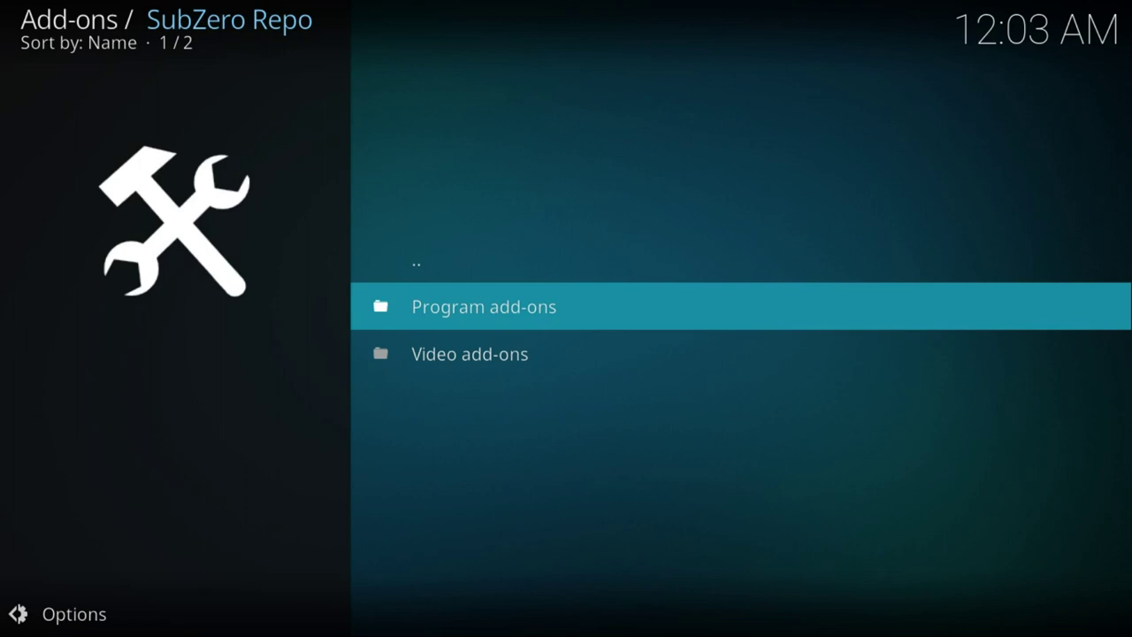
pyautogui.press('Return')
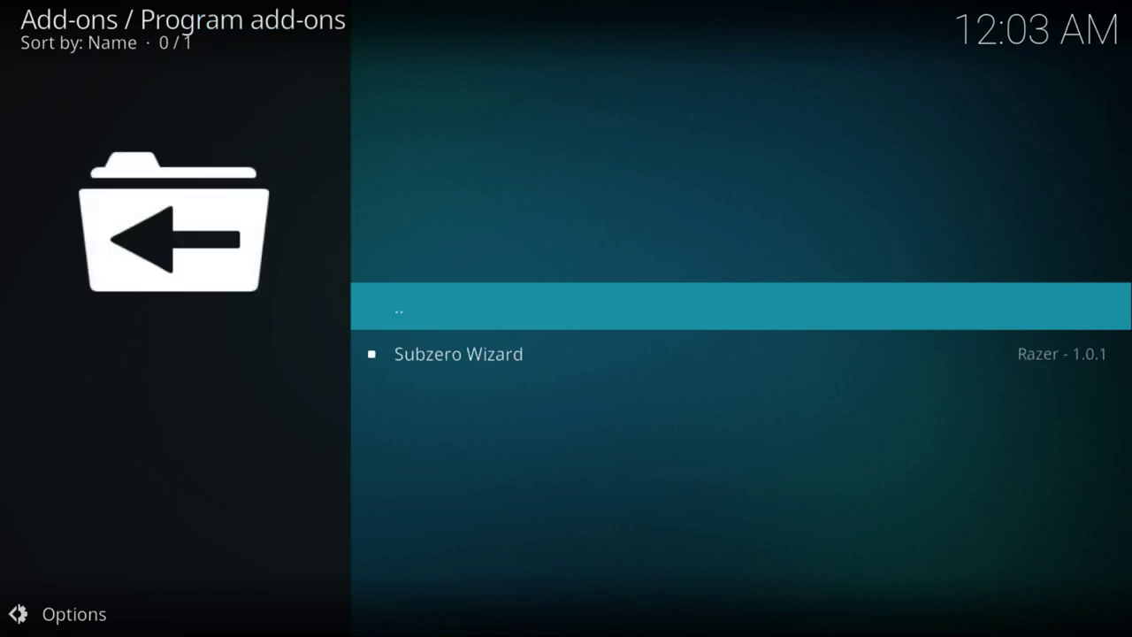
pyautogui.press('Down')
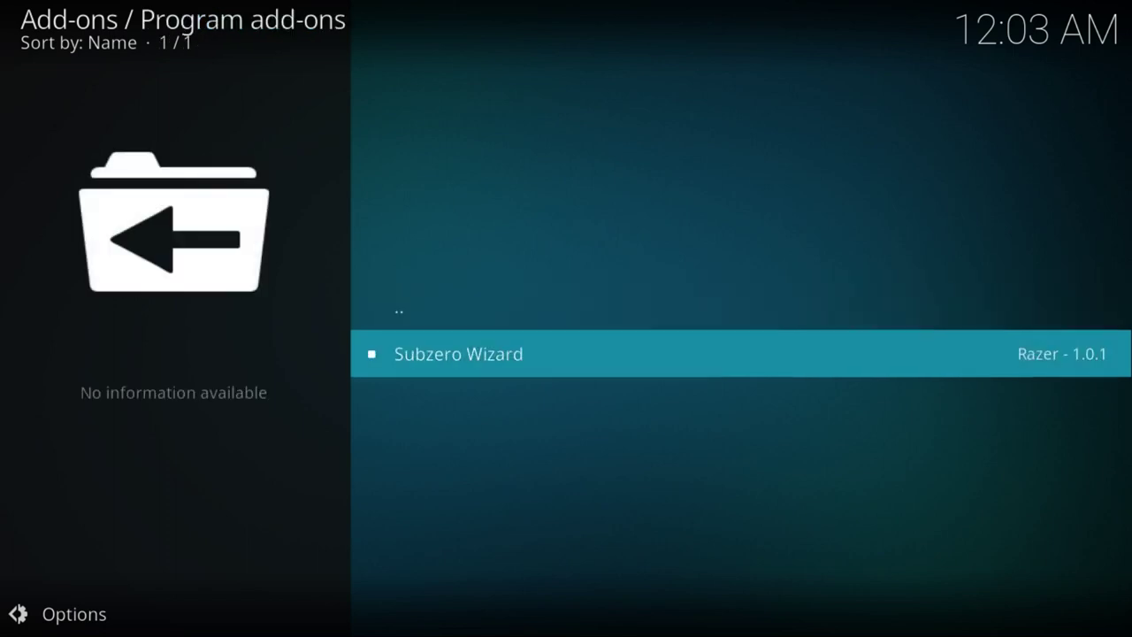
pyautogui.press('Return')
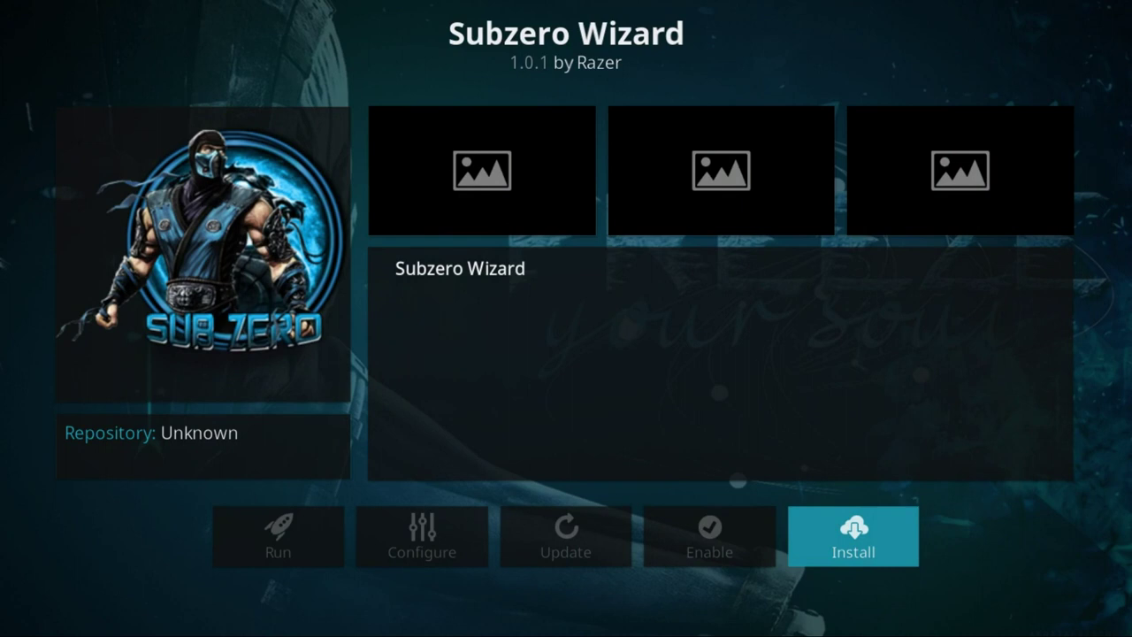
pyautogui.press('Return')
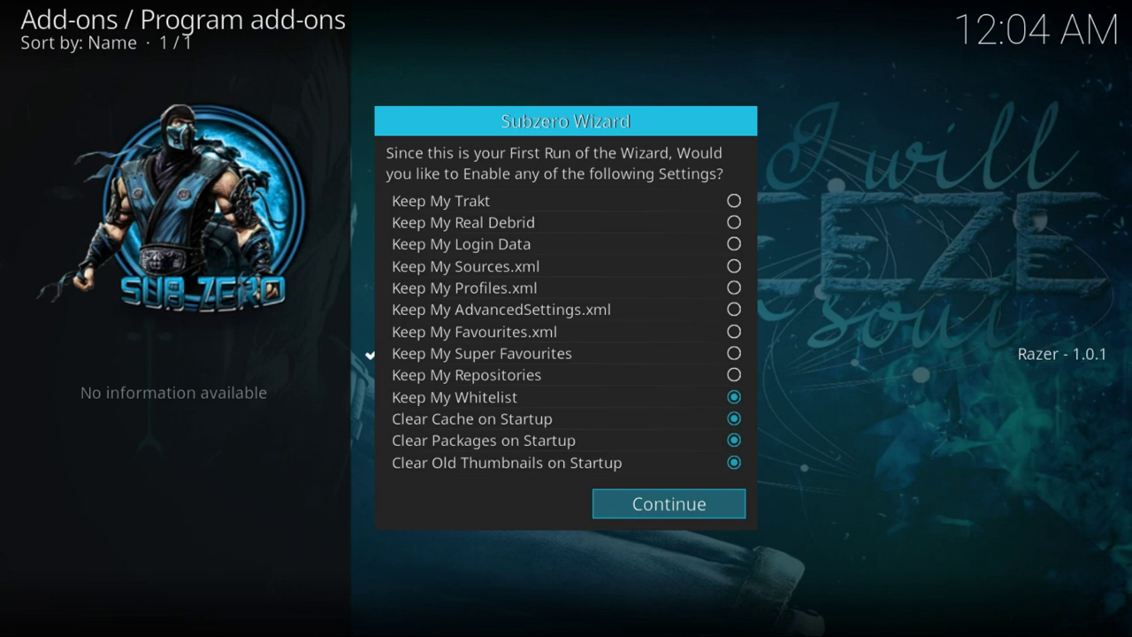
# Accept the wizard's default first-run settings and open the Subzero Family Build: Server One (v1.0.17) entry
pyautogui.press('Return')
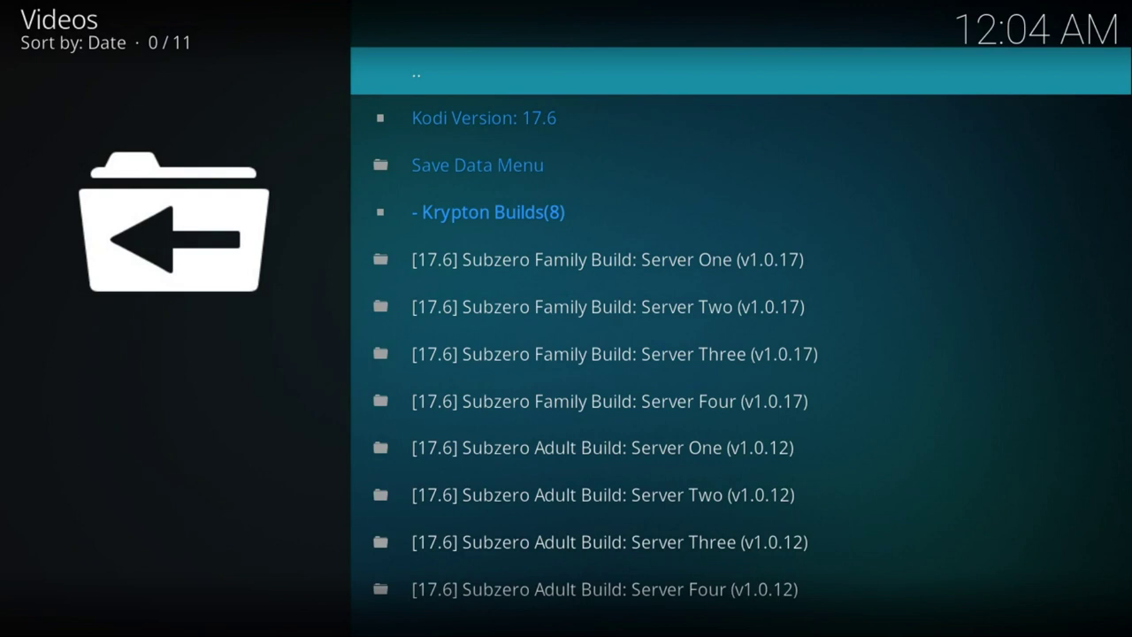
pyautogui.press('Down')
pyautogui.press('Down')
pyautogui.press('Down')
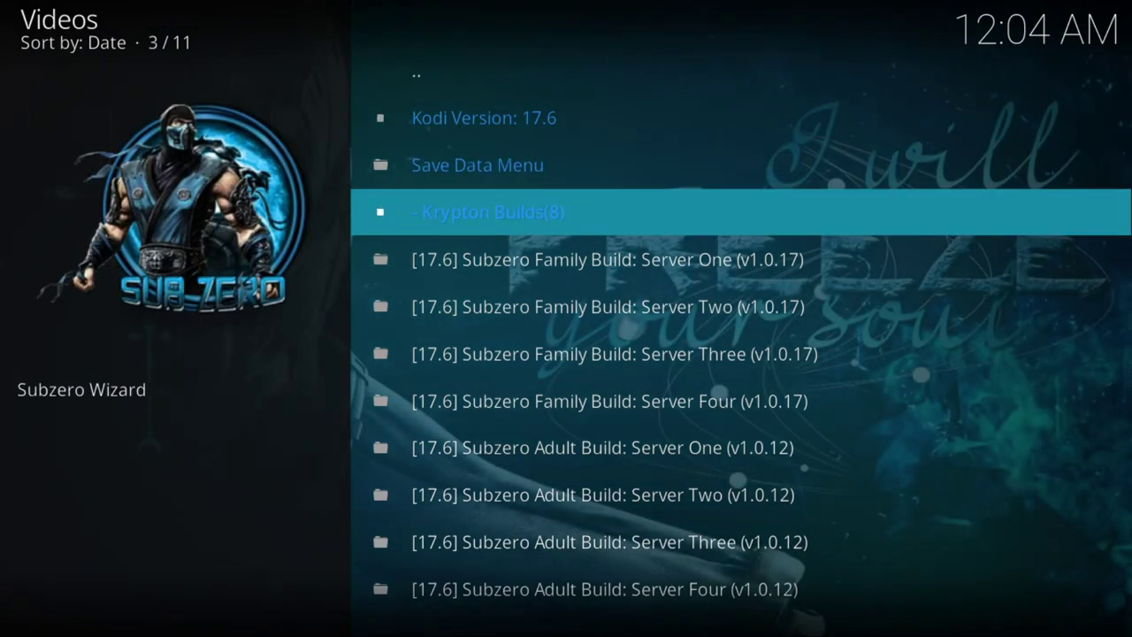
pyautogui.press('Down')
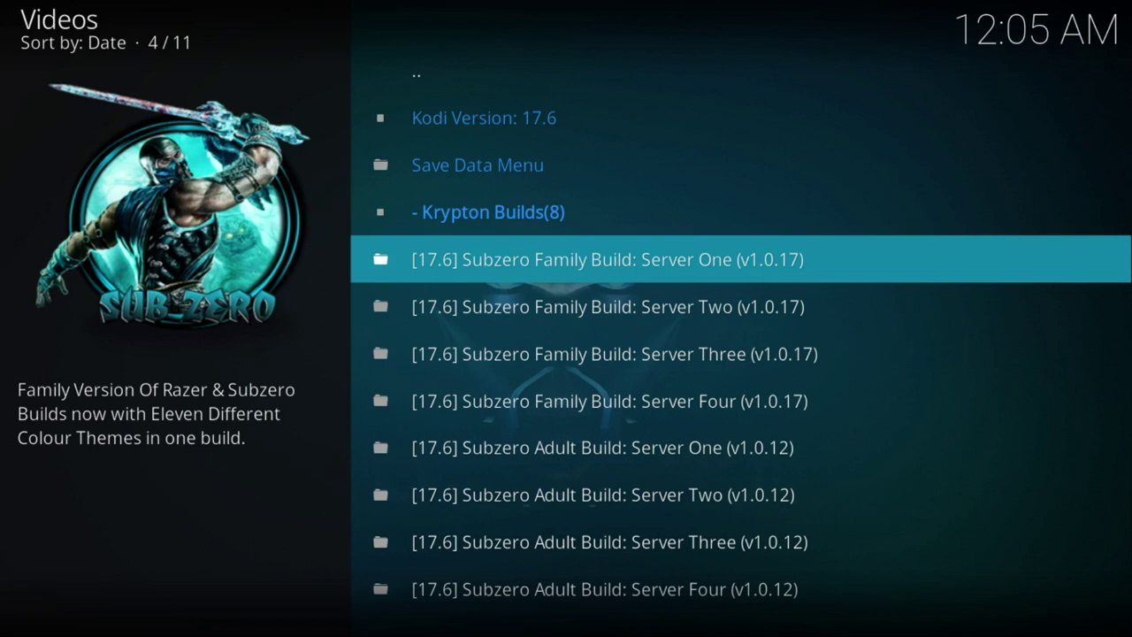
pyautogui.press('Return')
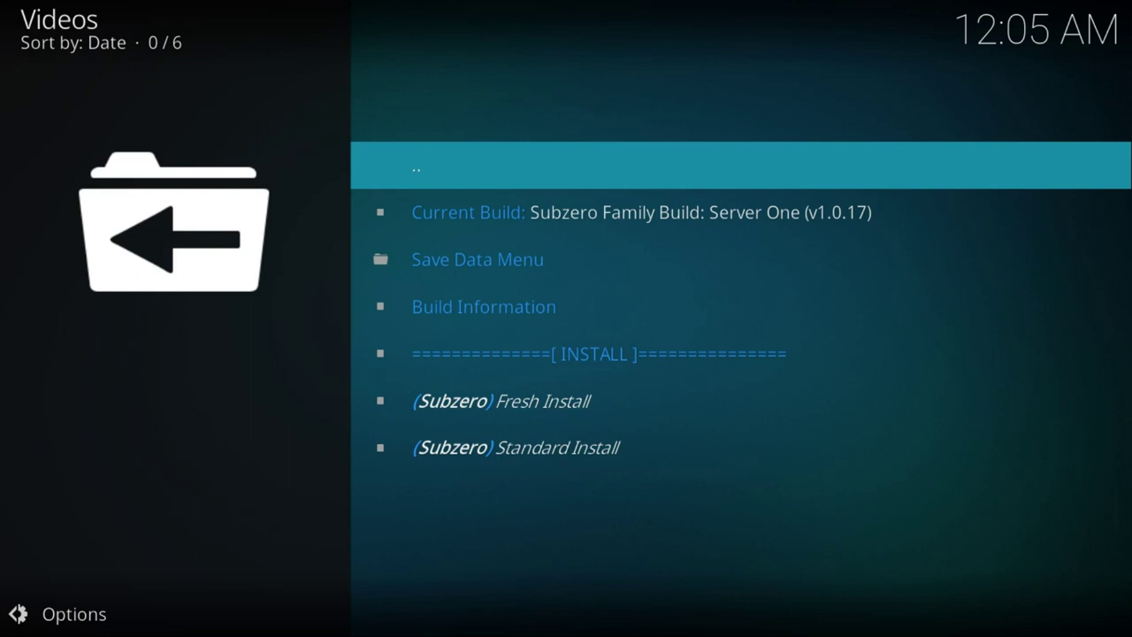
# Start a Standard Install of the Subzero Family Build: Server One and confirm its download and installation
pyautogui.press('Down')
pyautogui.press('Down')
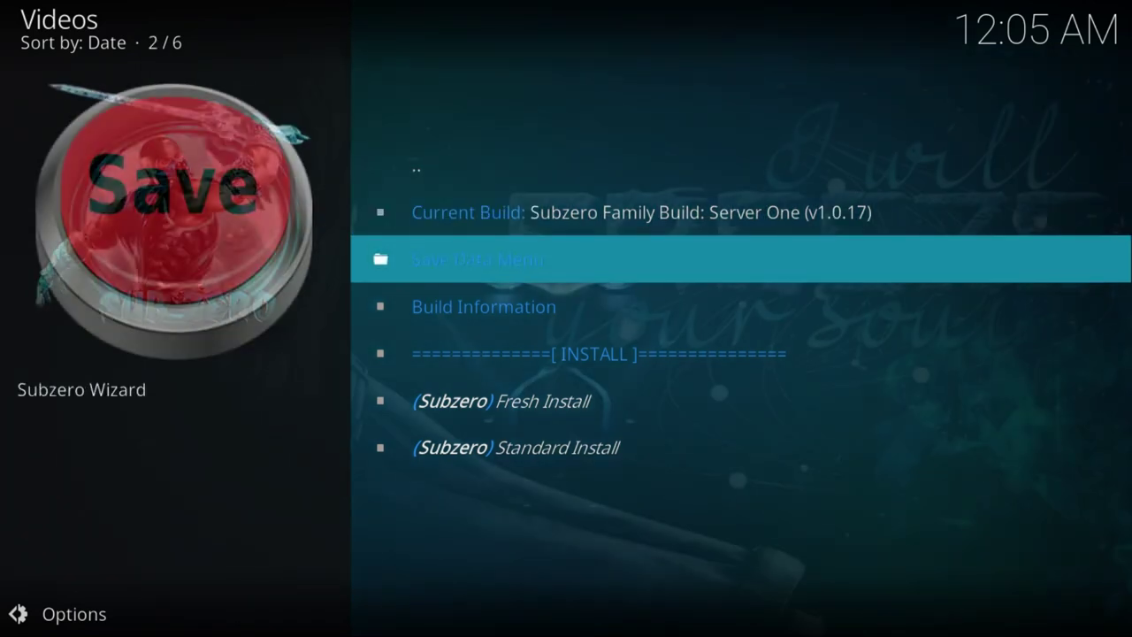
pyautogui.press('Down')
pyautogui.press('Down')
pyautogui.press('Down')
pyautogui.press('Down')
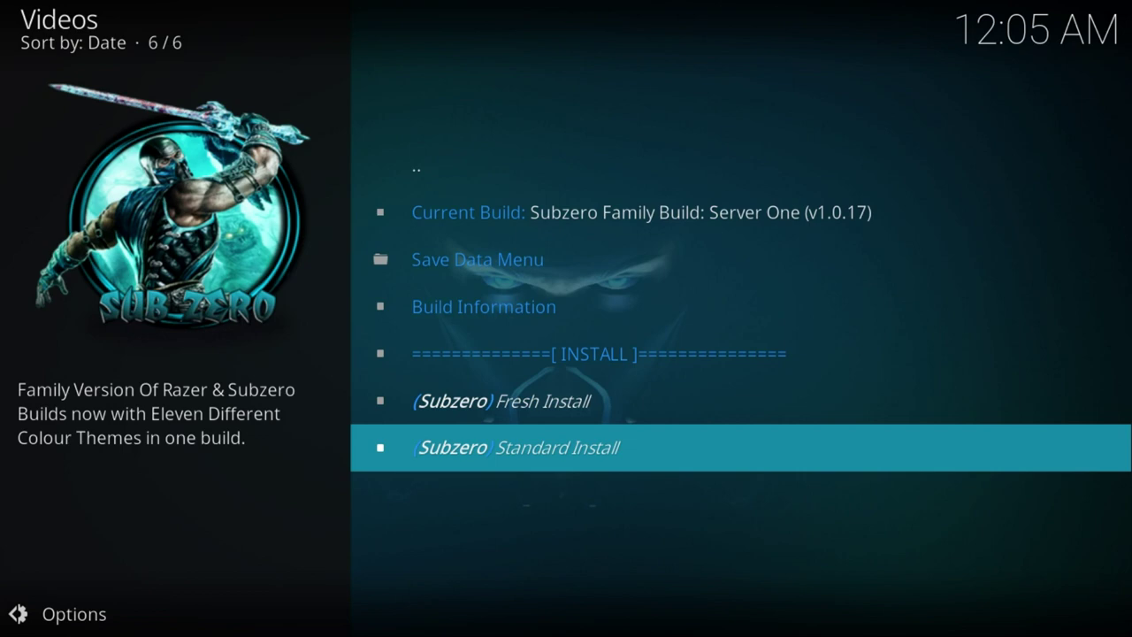
pyautogui.press('Return')
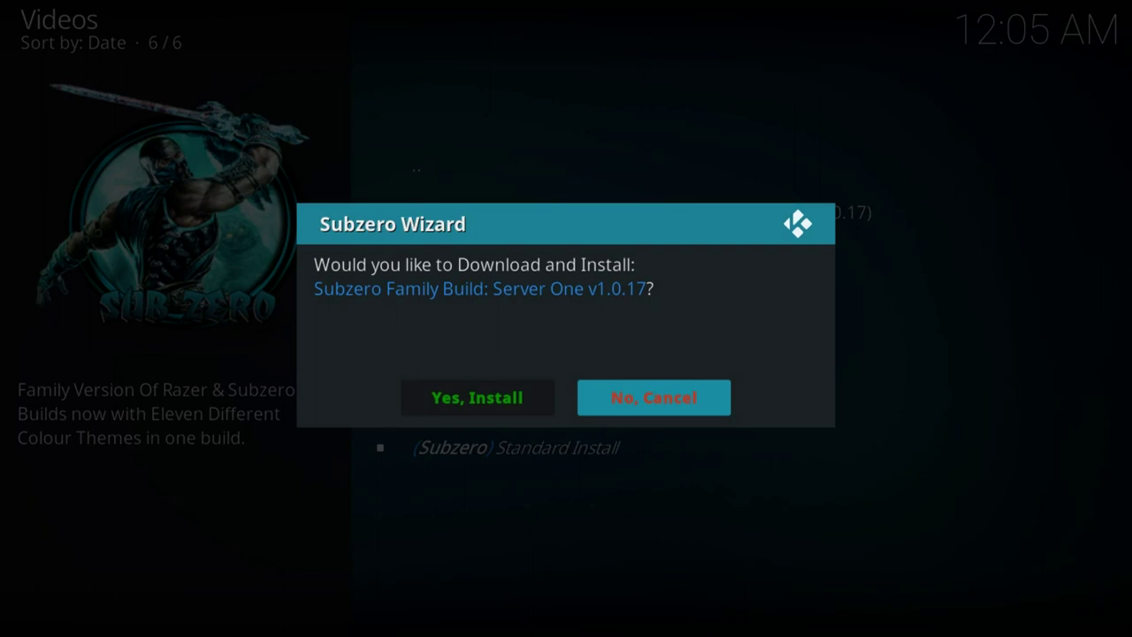
pyautogui.press('Left')
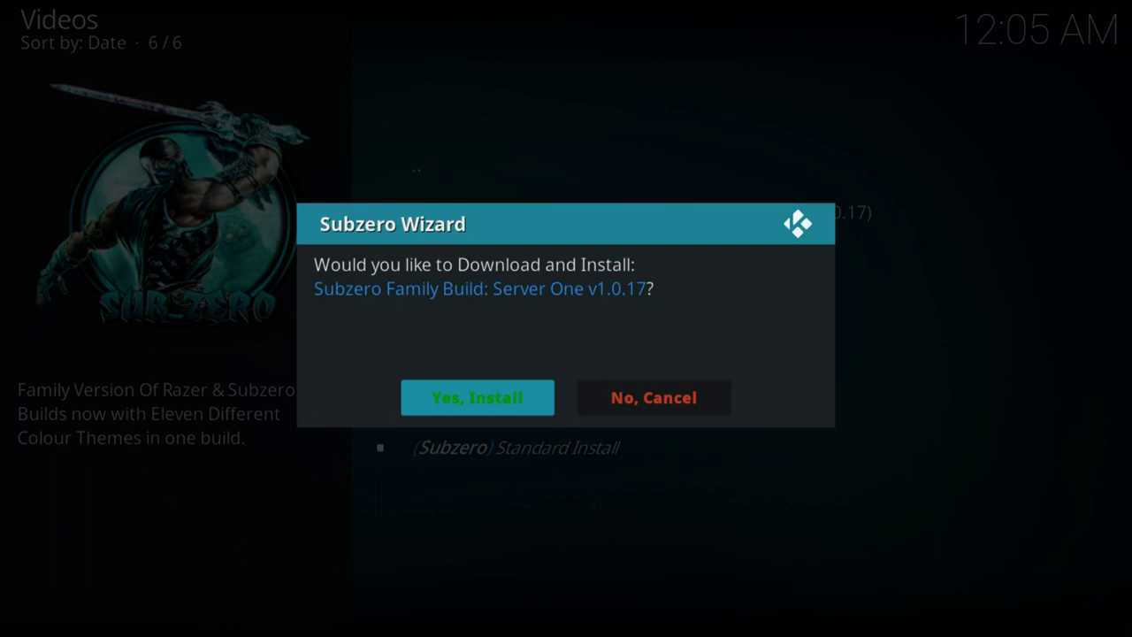
pyautogui.press('Return')
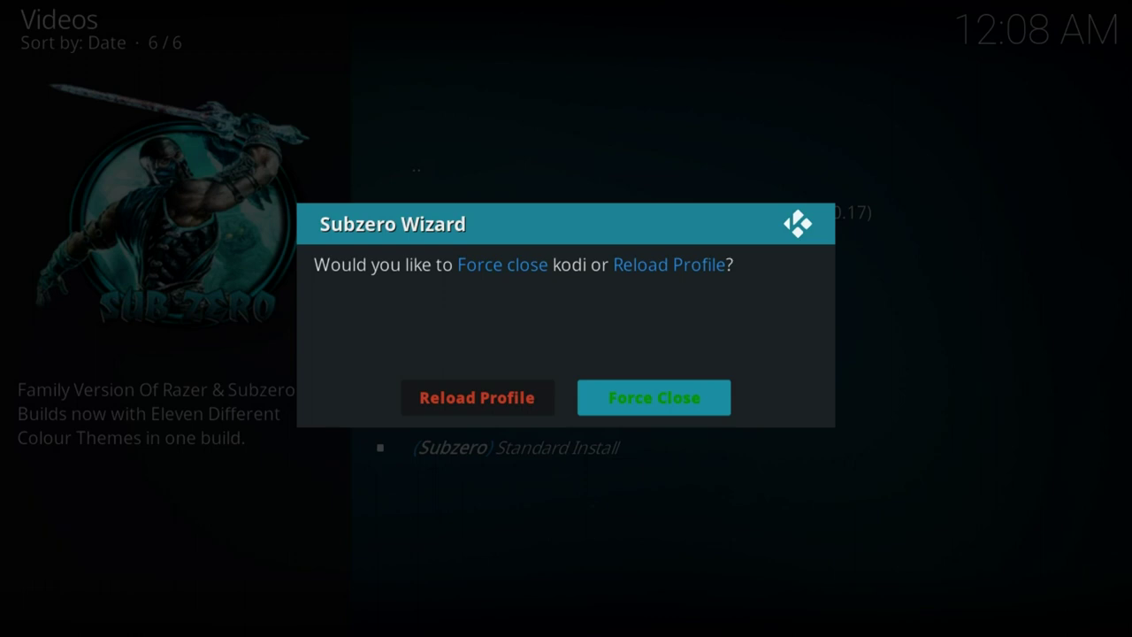
# Force close Kodi and relaunch it from the desktop
pyautogui.press('Return')
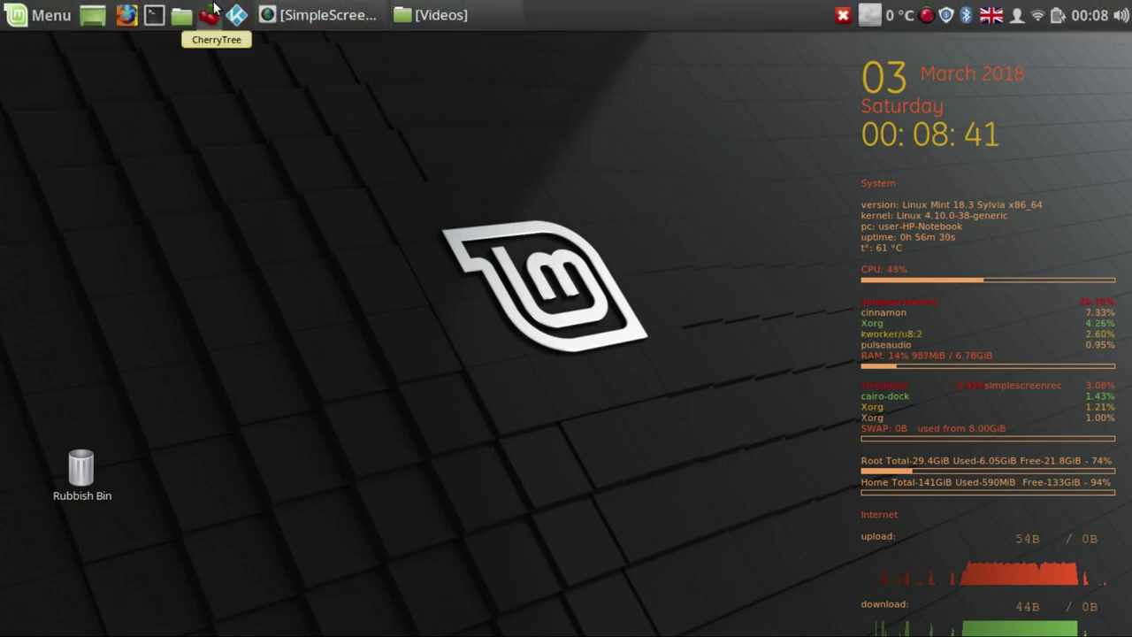
pyautogui.click(237, 15)
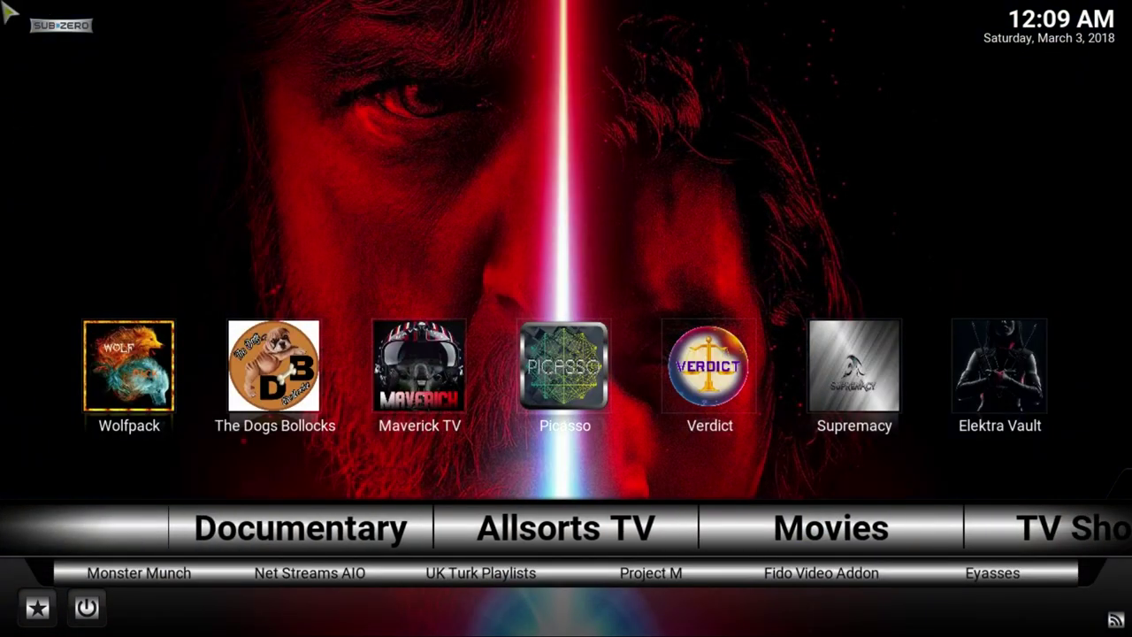
# Move through the home menu's sections to System and open Kodi's settings
pyautogui.press('Right')
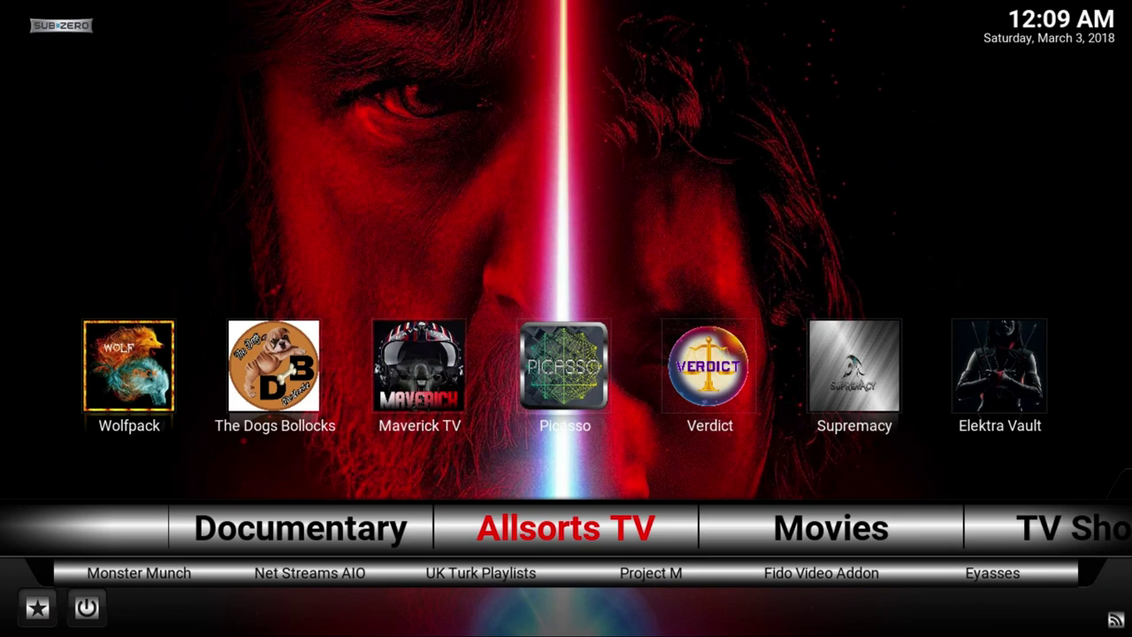
pyautogui.press('Right')
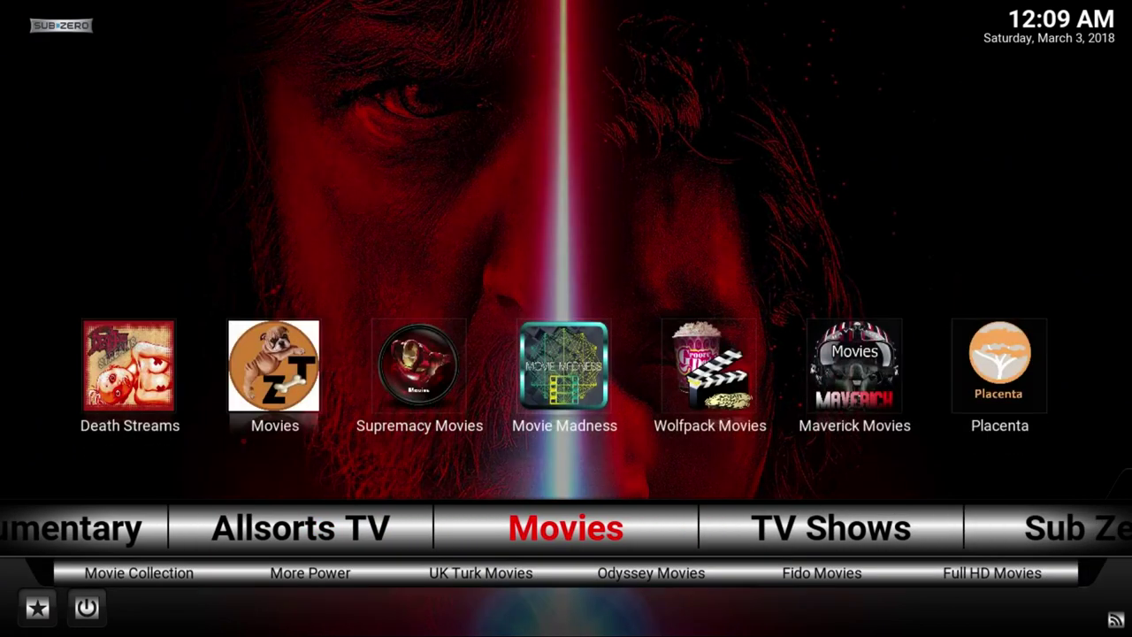
pyautogui.press('Right')
pyautogui.press('Right')
pyautogui.press('Right')
pyautogui.press('Right')
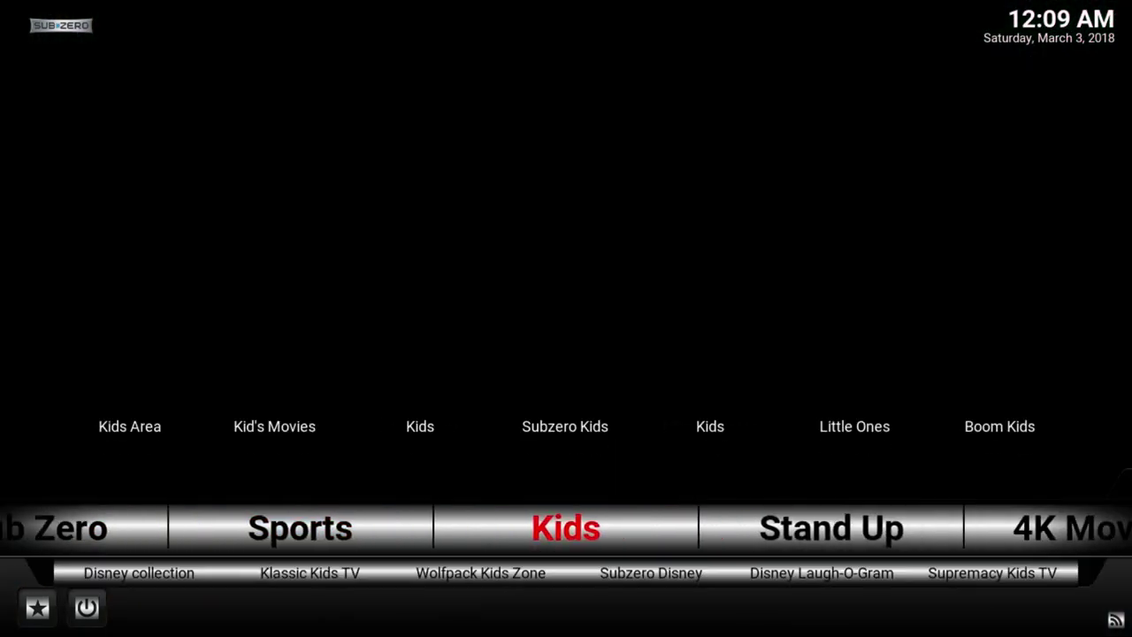
pyautogui.press('Right')
pyautogui.press('Right')
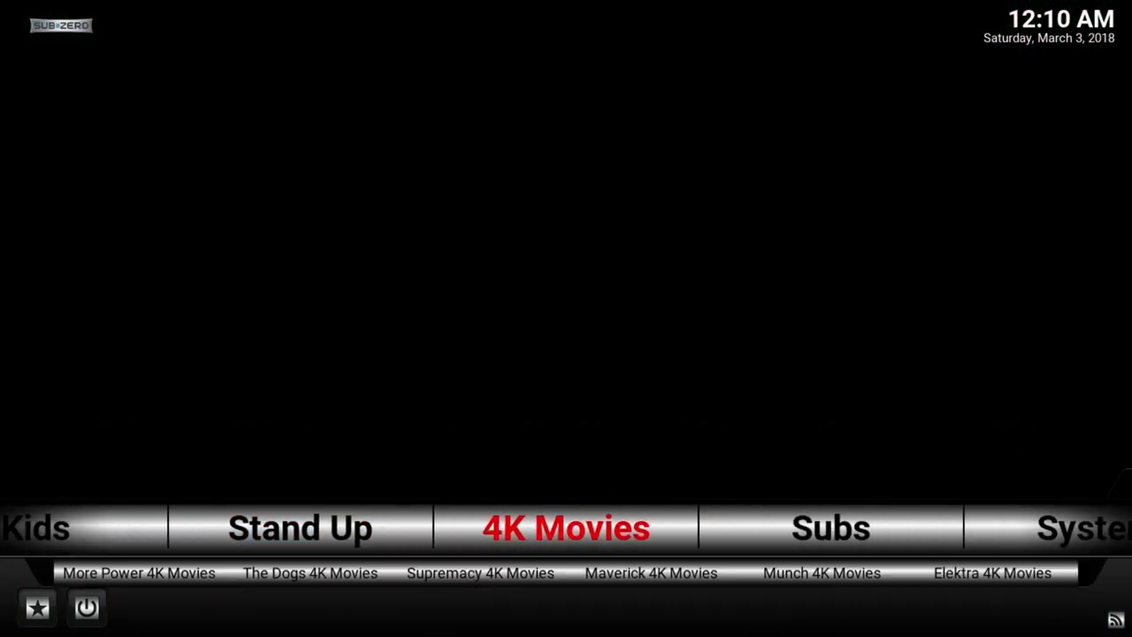
pyautogui.press('Right')
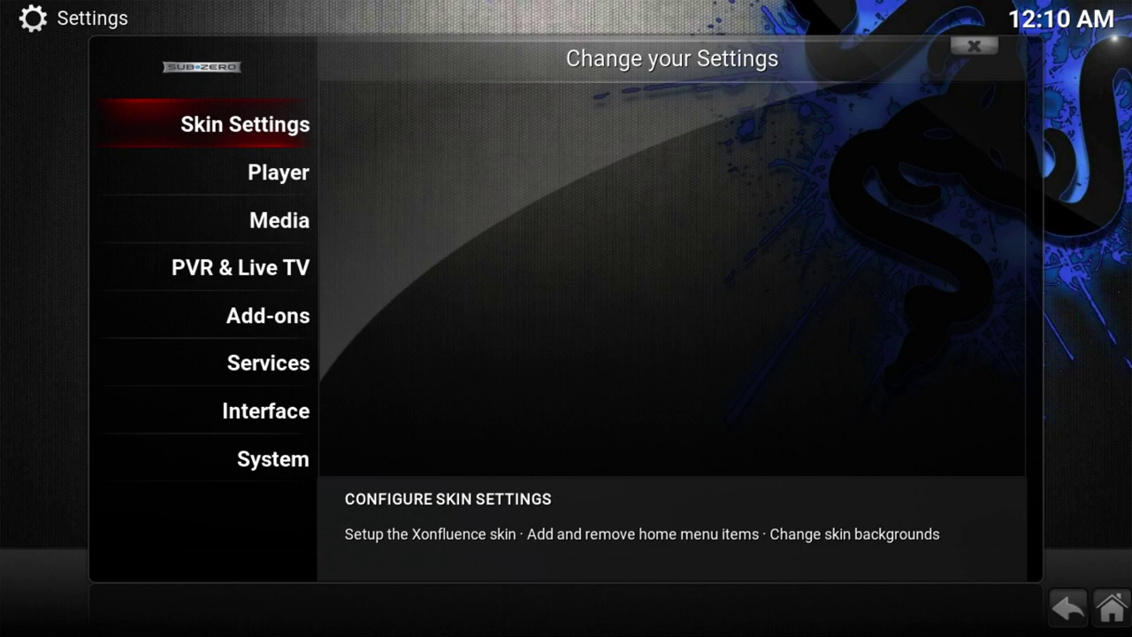
# Open the Interface settings and go into the configuration of the SubZero skin
pyautogui.press('Down')
pyautogui.press('Down')
pyautogui.press('Down')
pyautogui.press('Down')
pyautogui.press('Down')
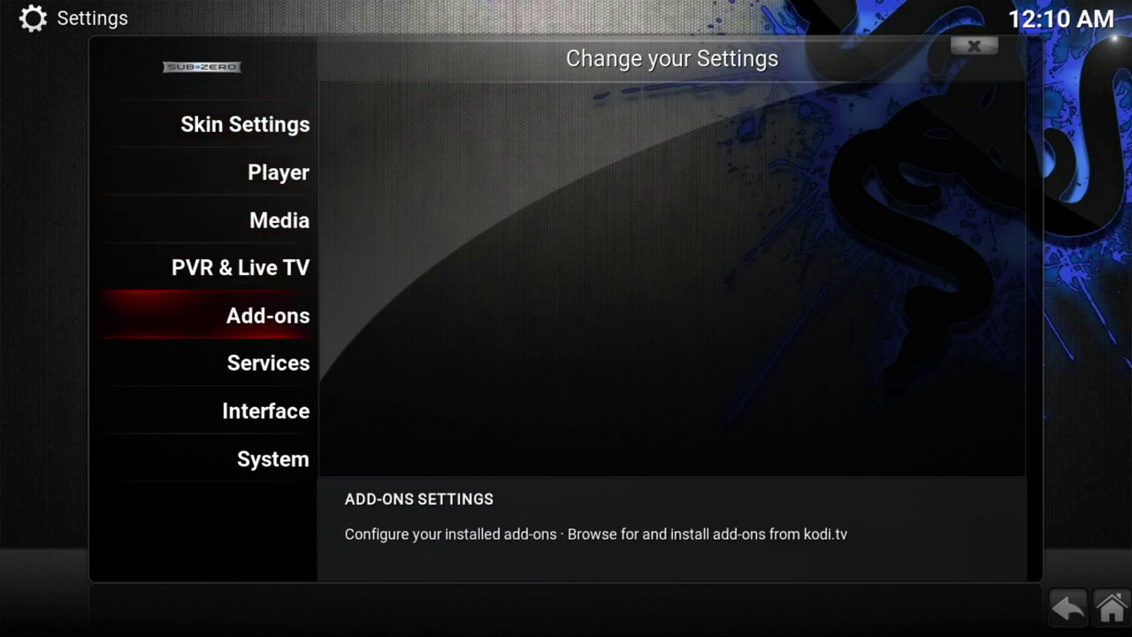
pyautogui.press('Down')
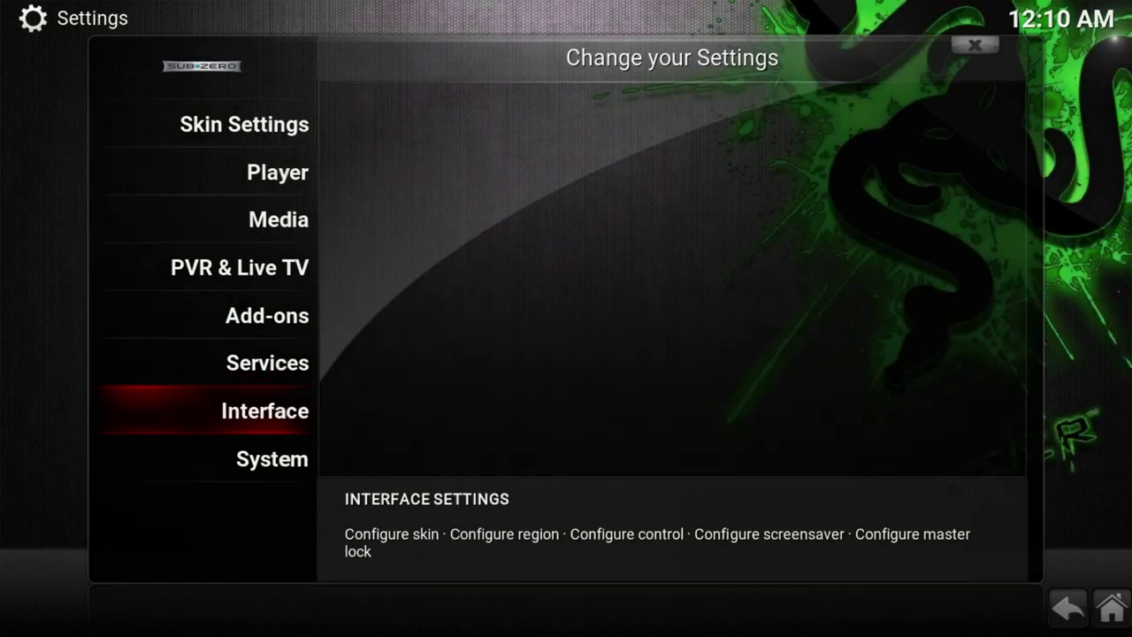
pyautogui.press('Return')
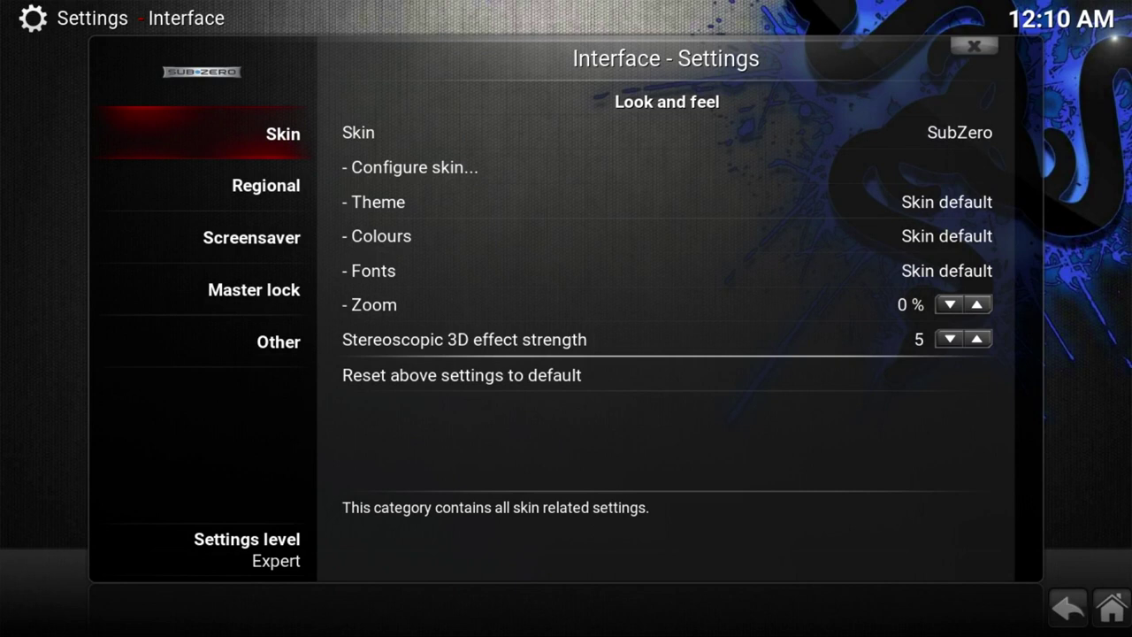
pyautogui.press('Right')
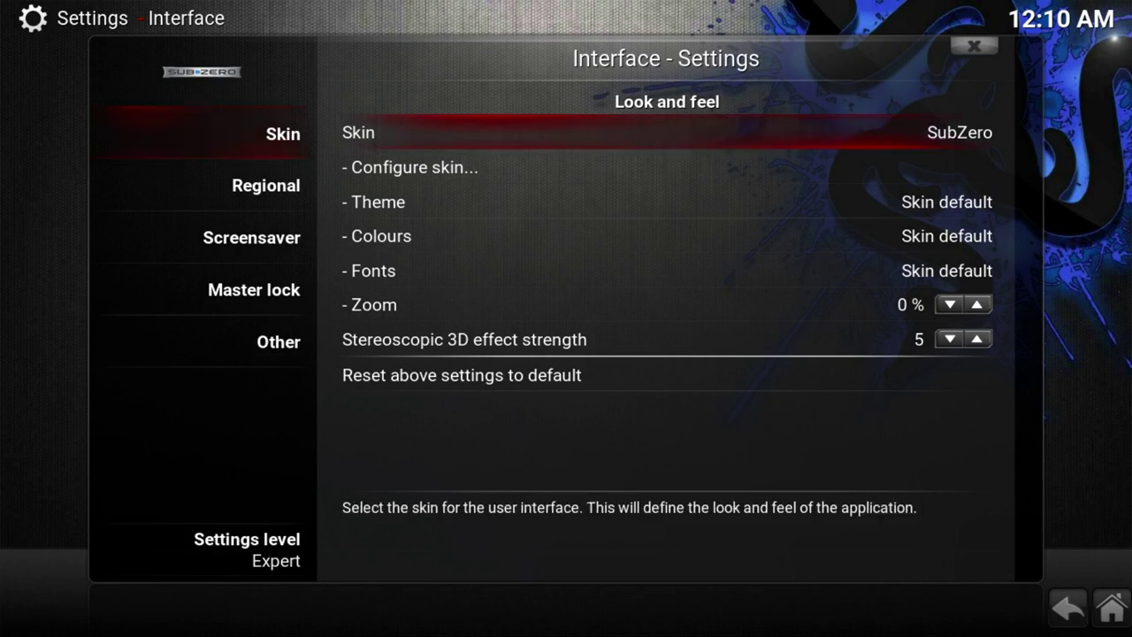
pyautogui.press('Down')
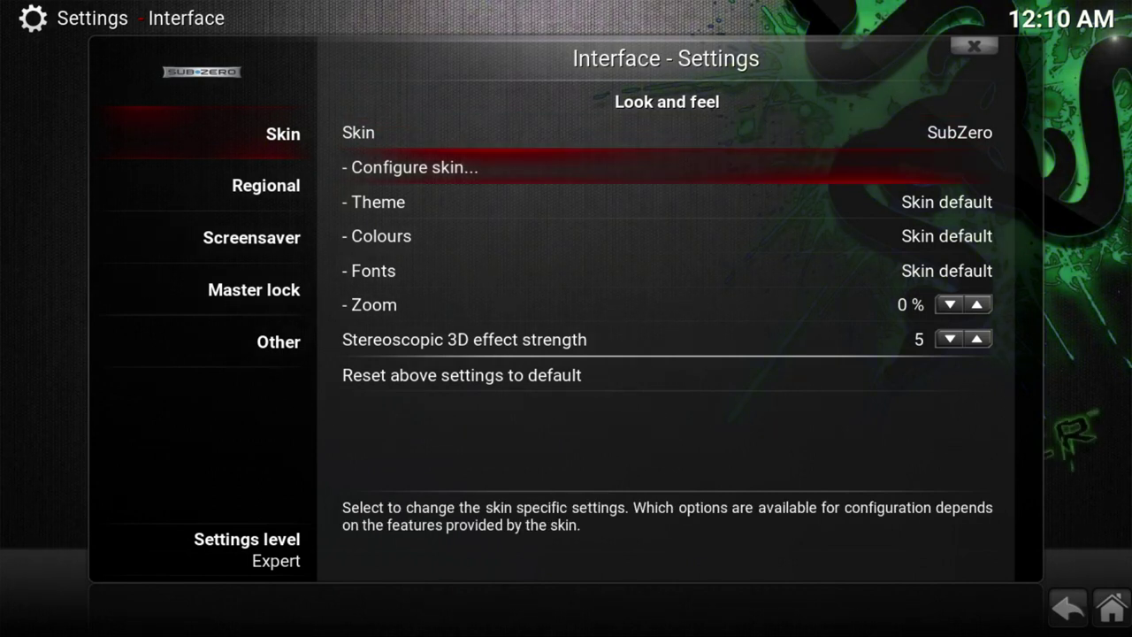
pyautogui.press('Return')
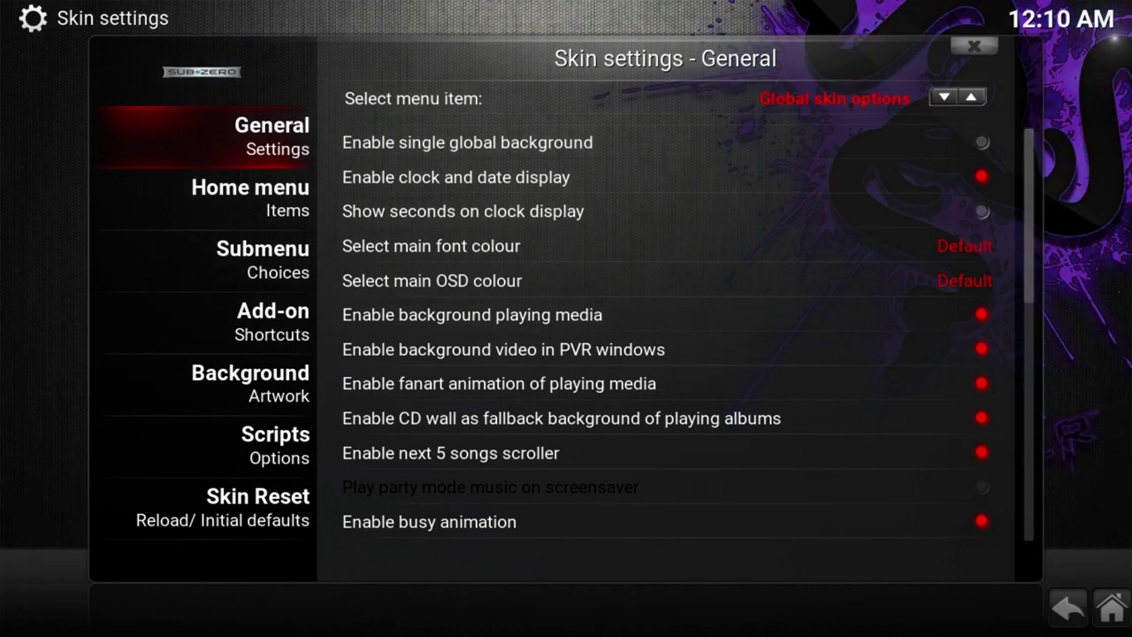
# Enable auto scrolling for plot & review in the skin's Media View settings and return to the Interface settings
pyautogui.click(626, 98)
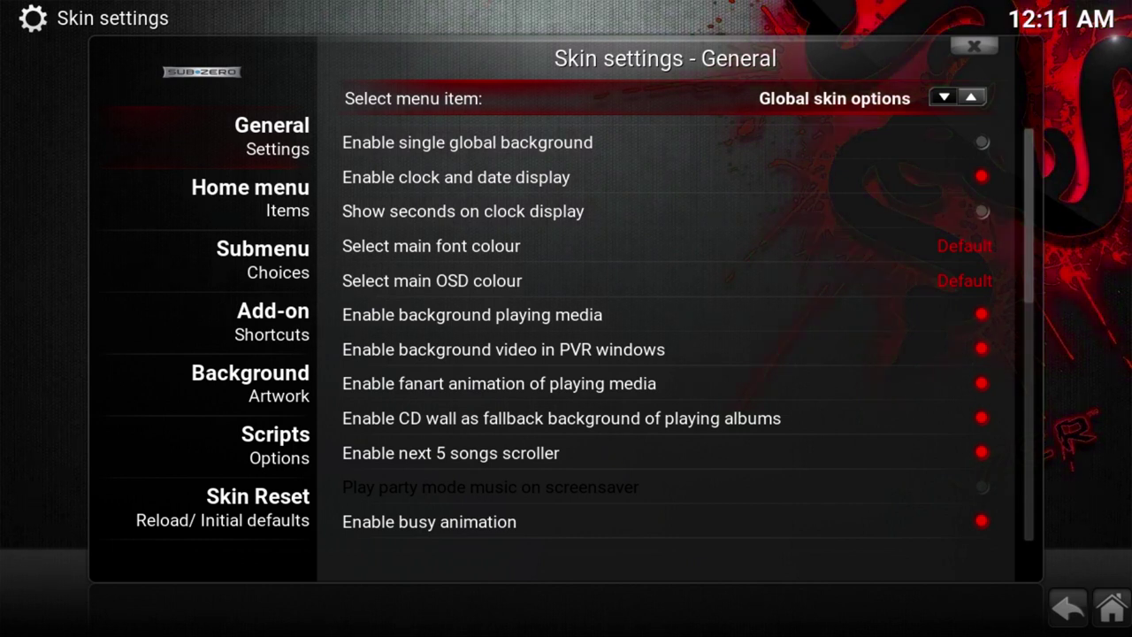
pyautogui.press('Right')
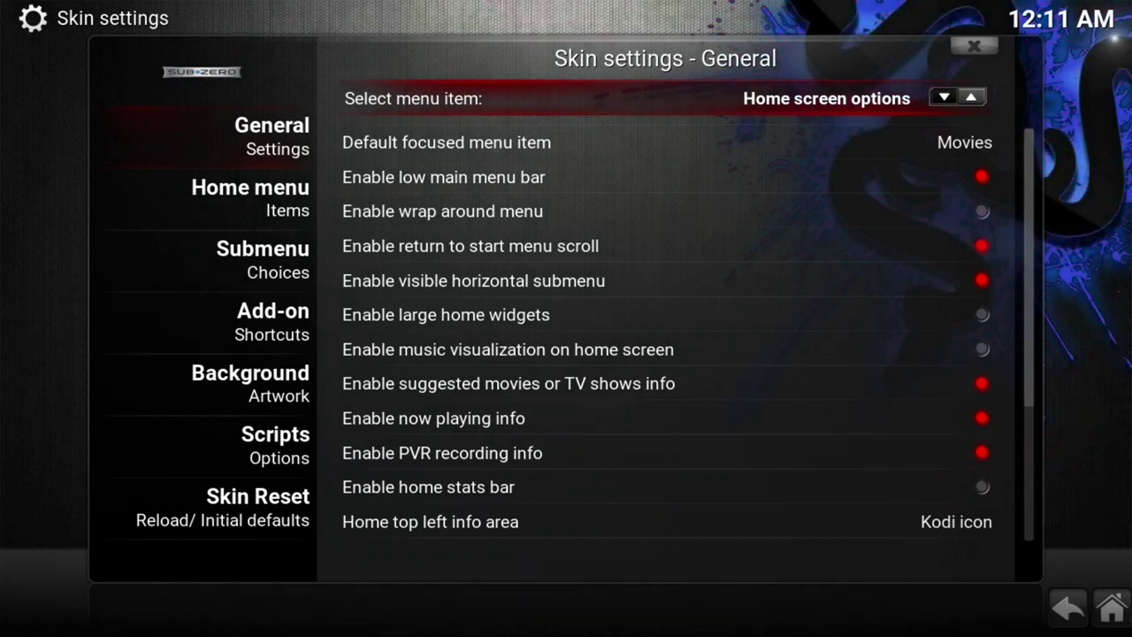
pyautogui.press('Right')
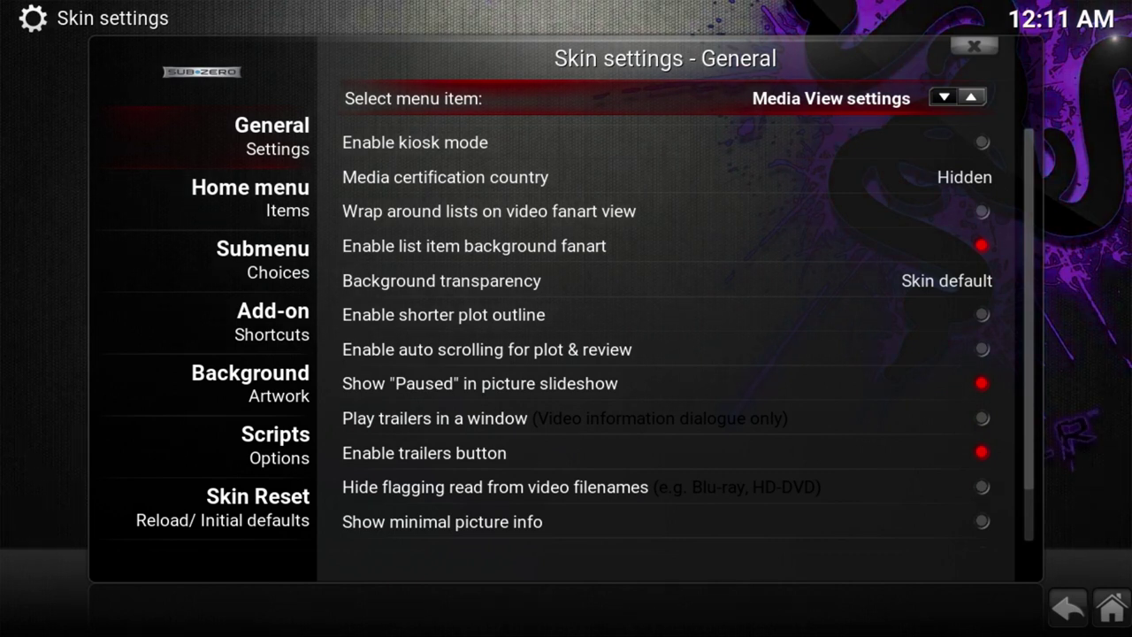
pyautogui.press('Down')
pyautogui.press('Down')
pyautogui.press('Down')
pyautogui.press('Down')
pyautogui.press('Down')
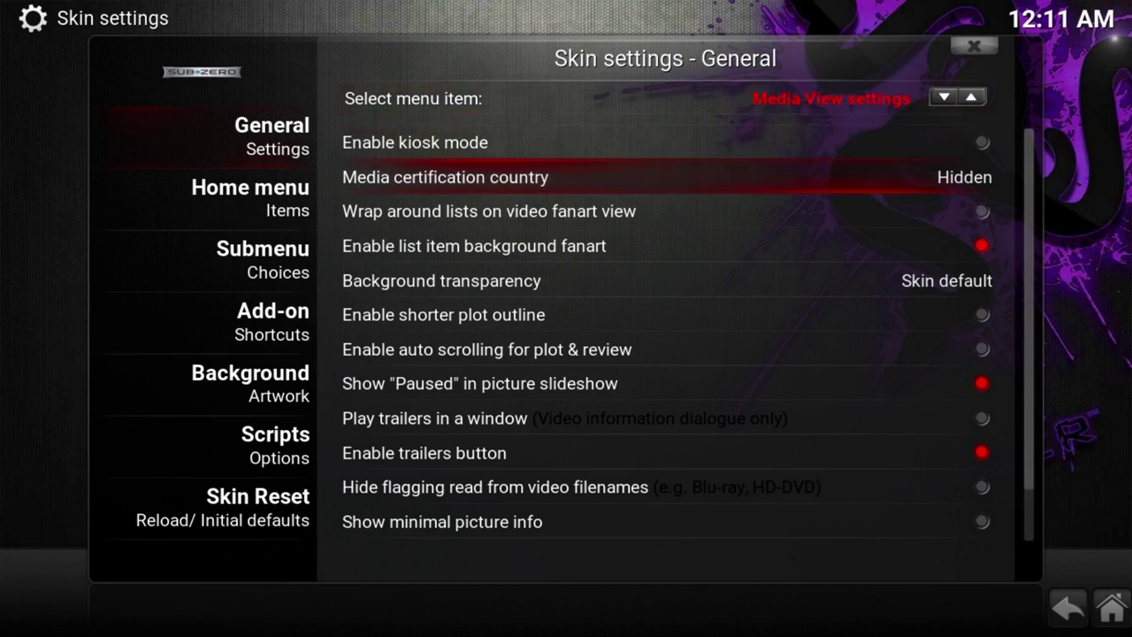
pyautogui.press('Down')
pyautogui.press('Down')
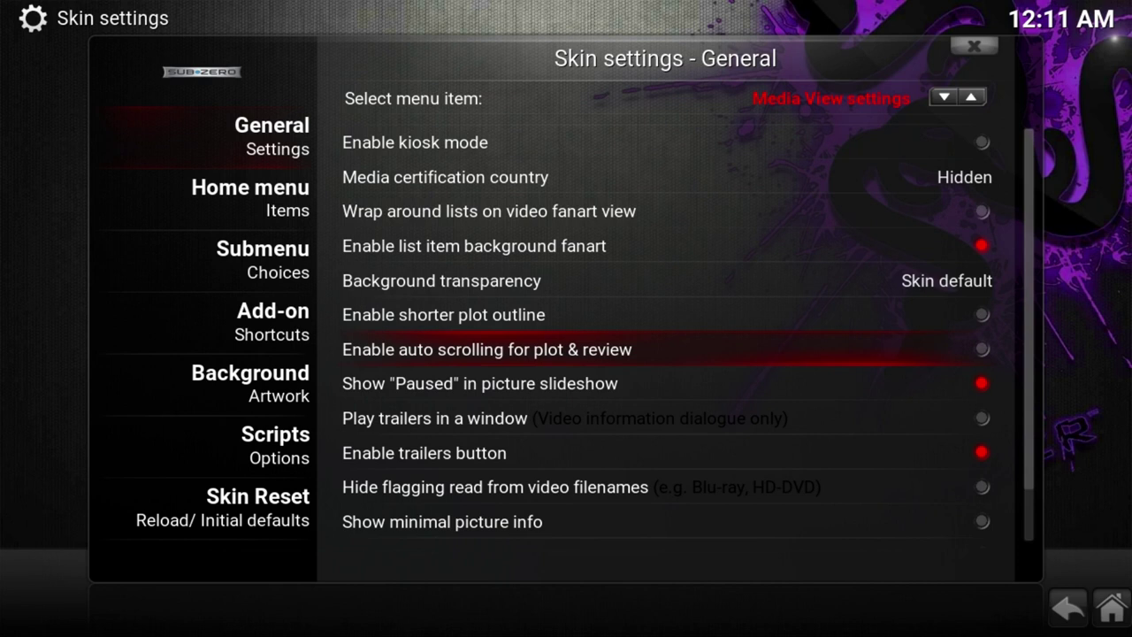
pyautogui.press('Return')
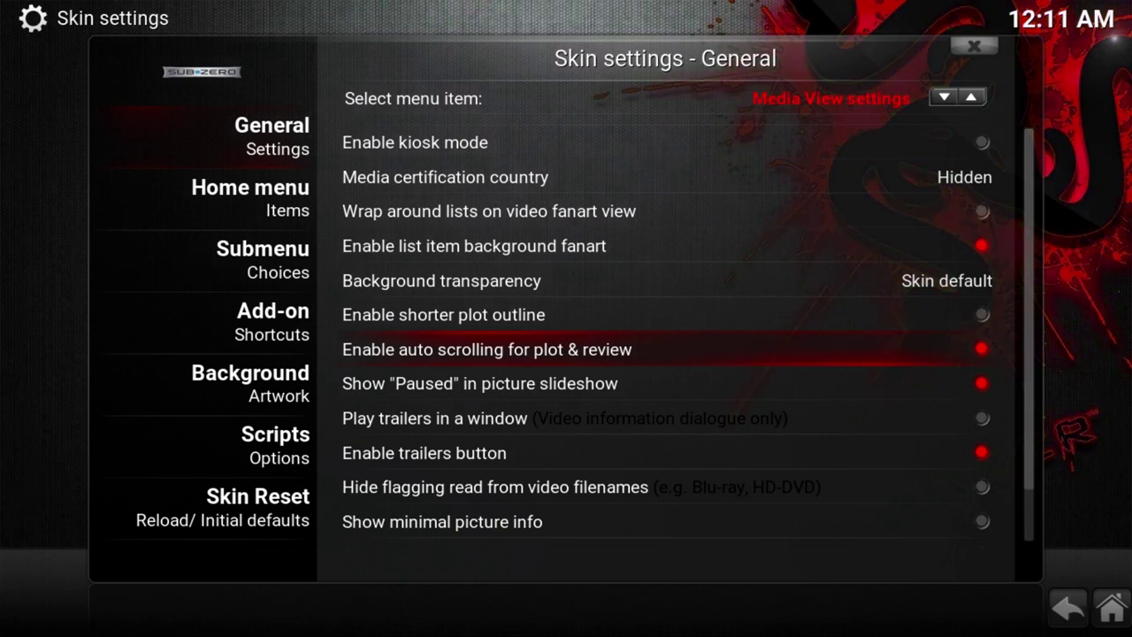
pyautogui.press('Escape')
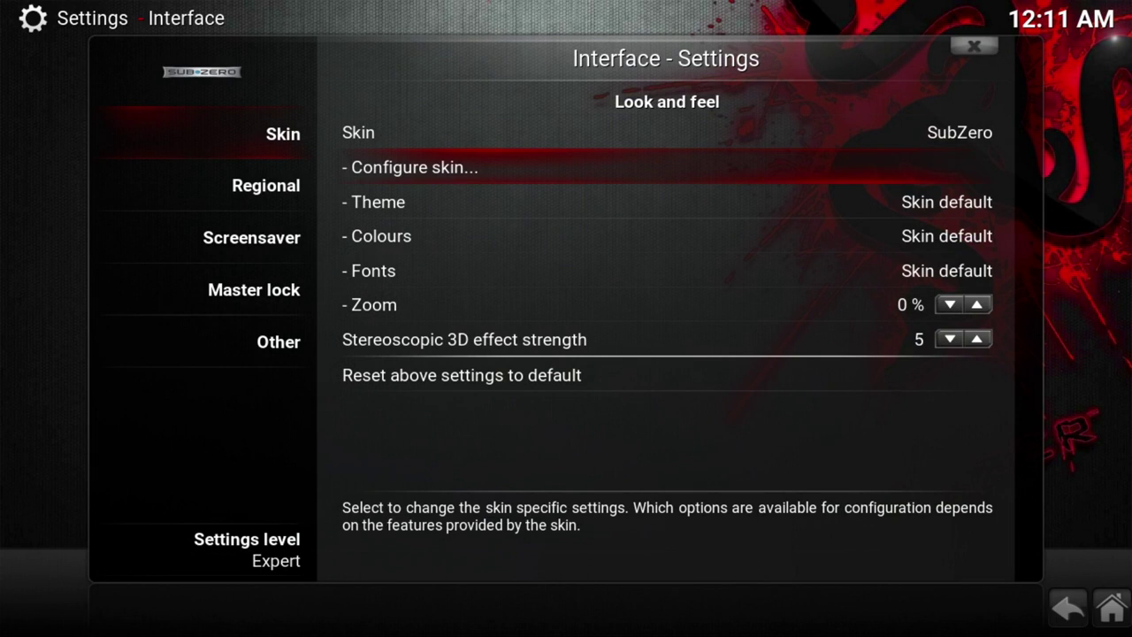
# Set the region default format to UK (24h) in the Regional settings
pyautogui.press('Left')
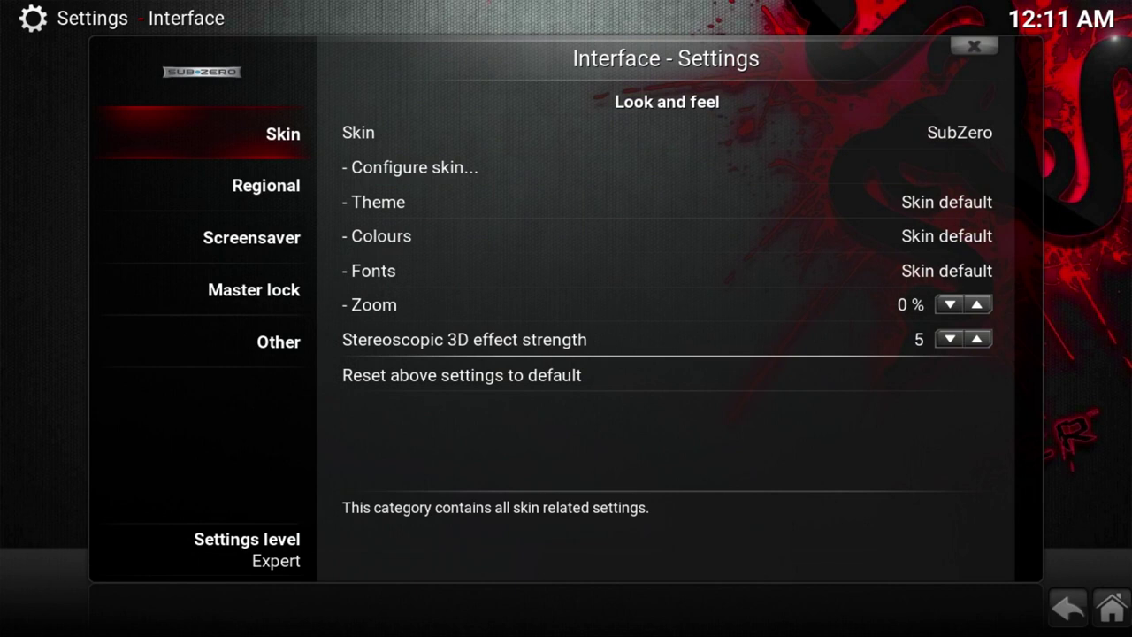
pyautogui.press('Down')
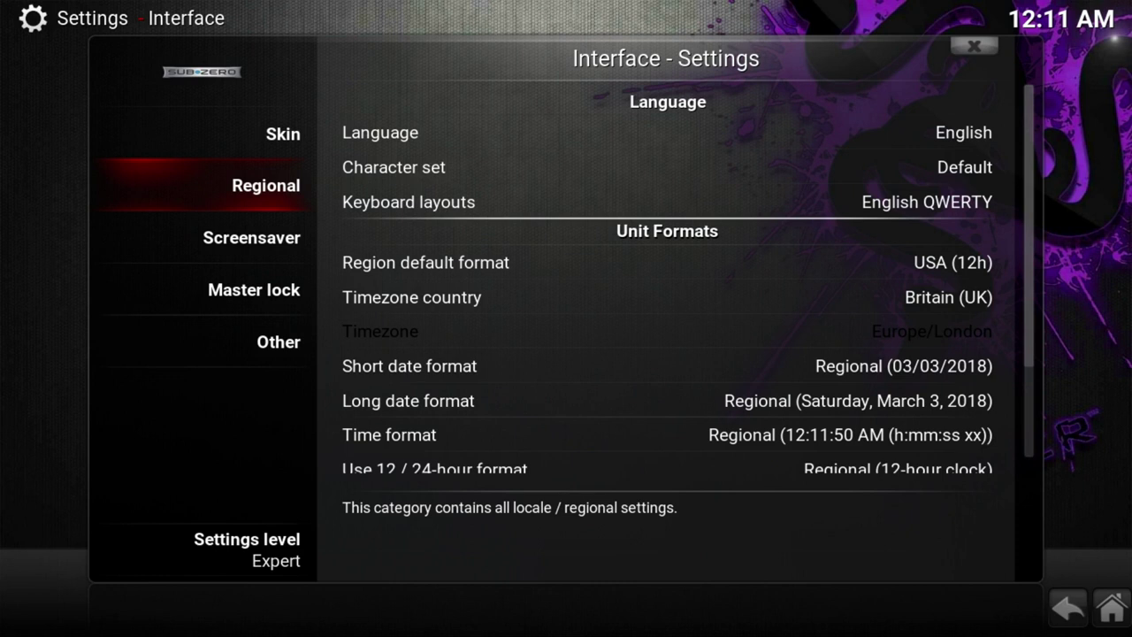
pyautogui.press('Right')
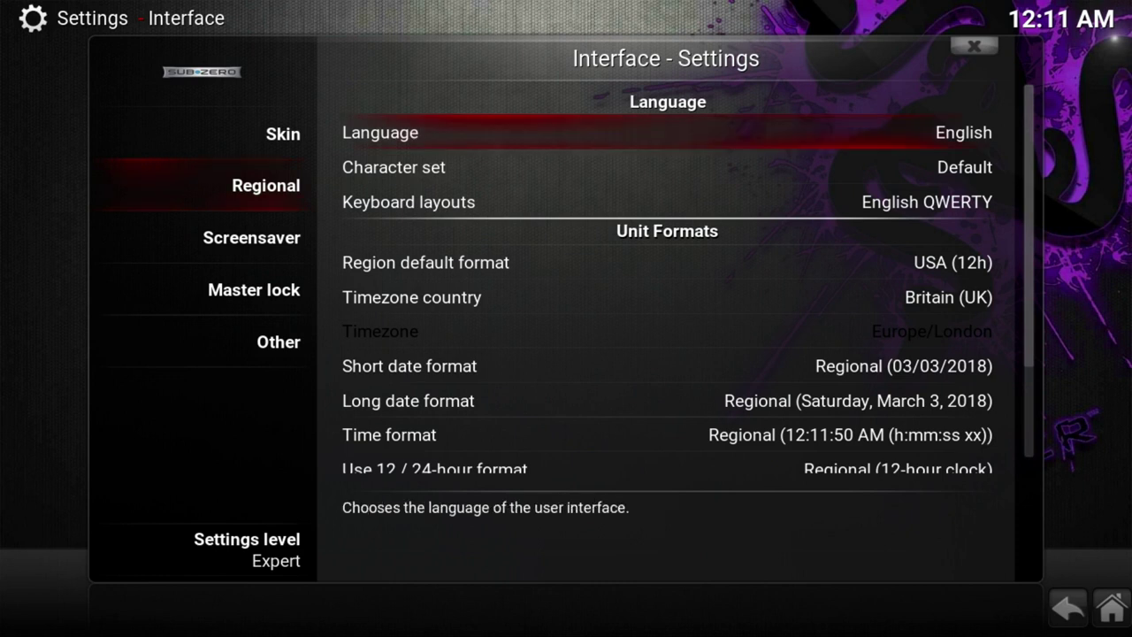
pyautogui.press('Down')
pyautogui.press('Down')
pyautogui.press('Down')
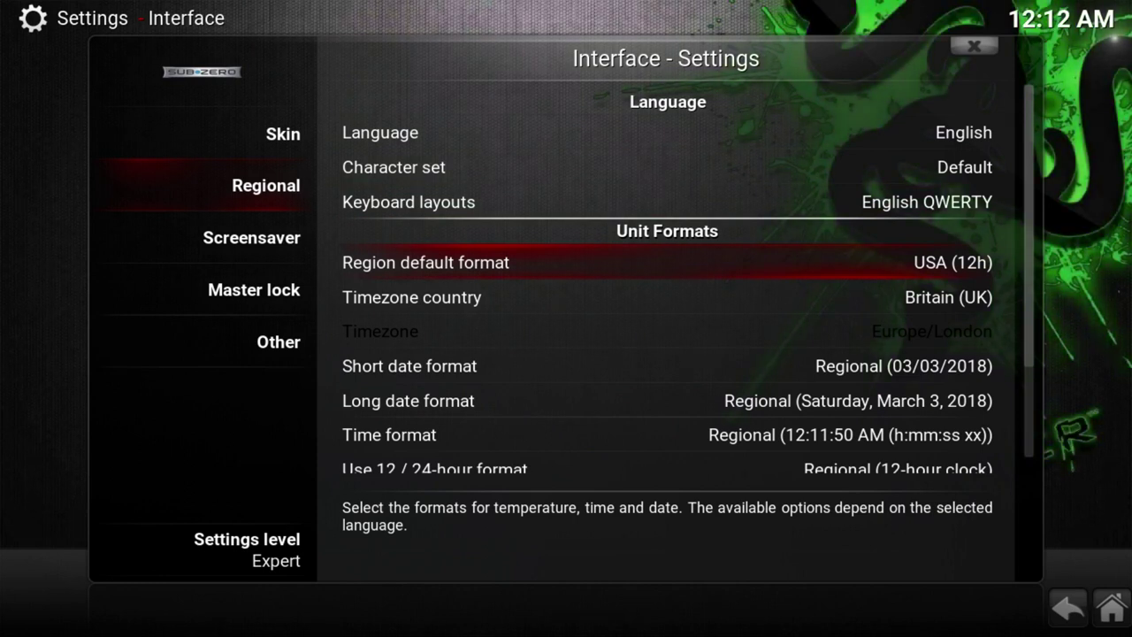
pyautogui.press('Return')
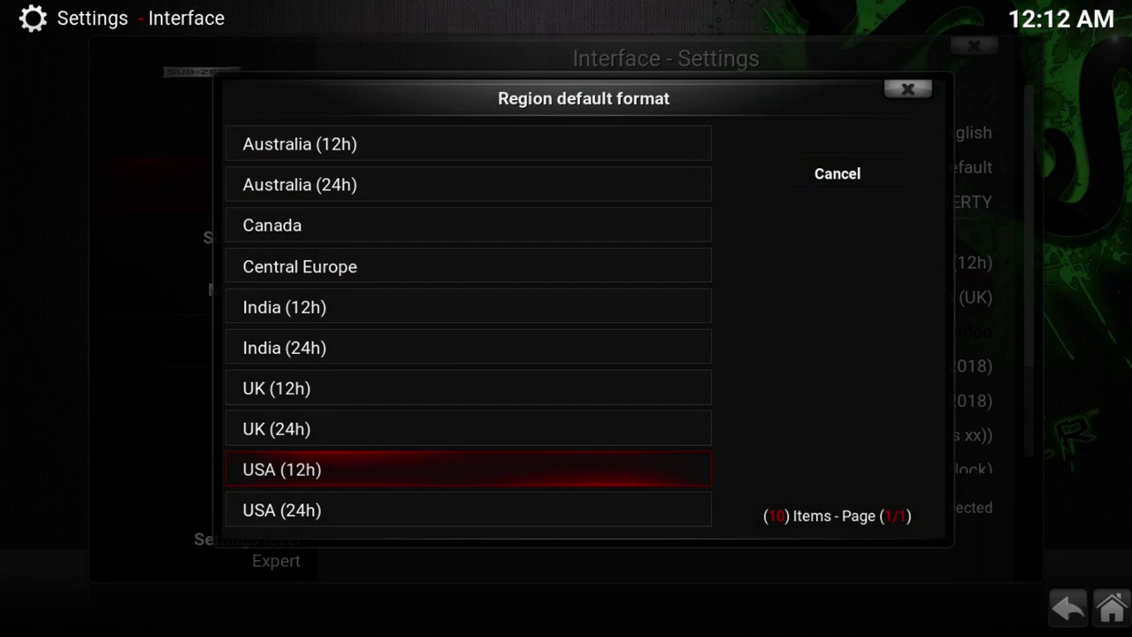
pyautogui.press('Up')
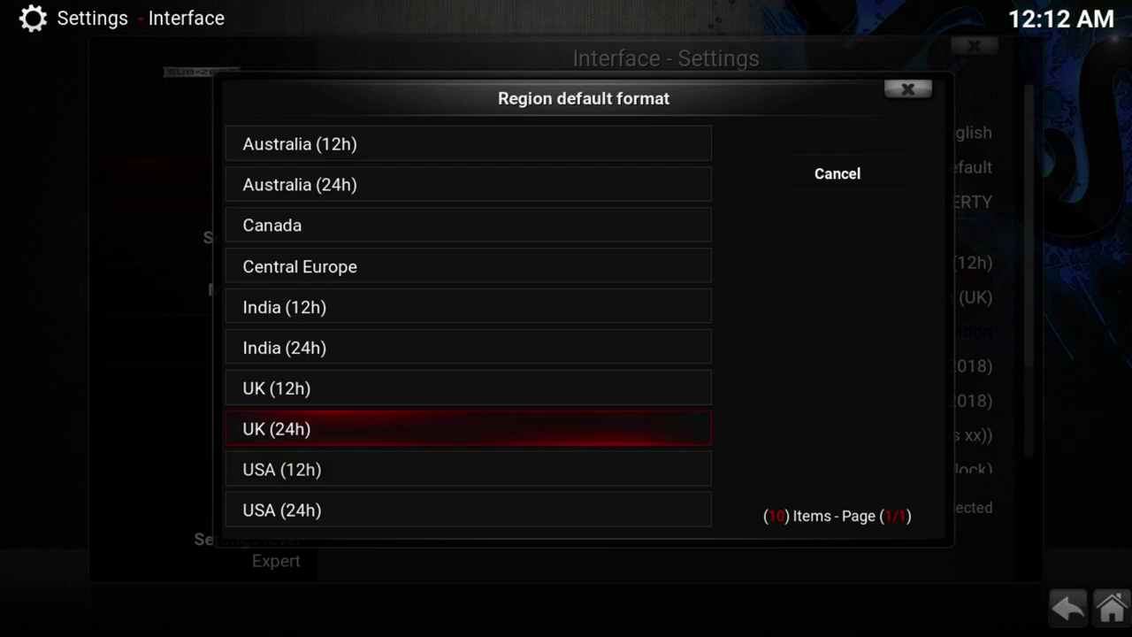
pyautogui.press('Return')
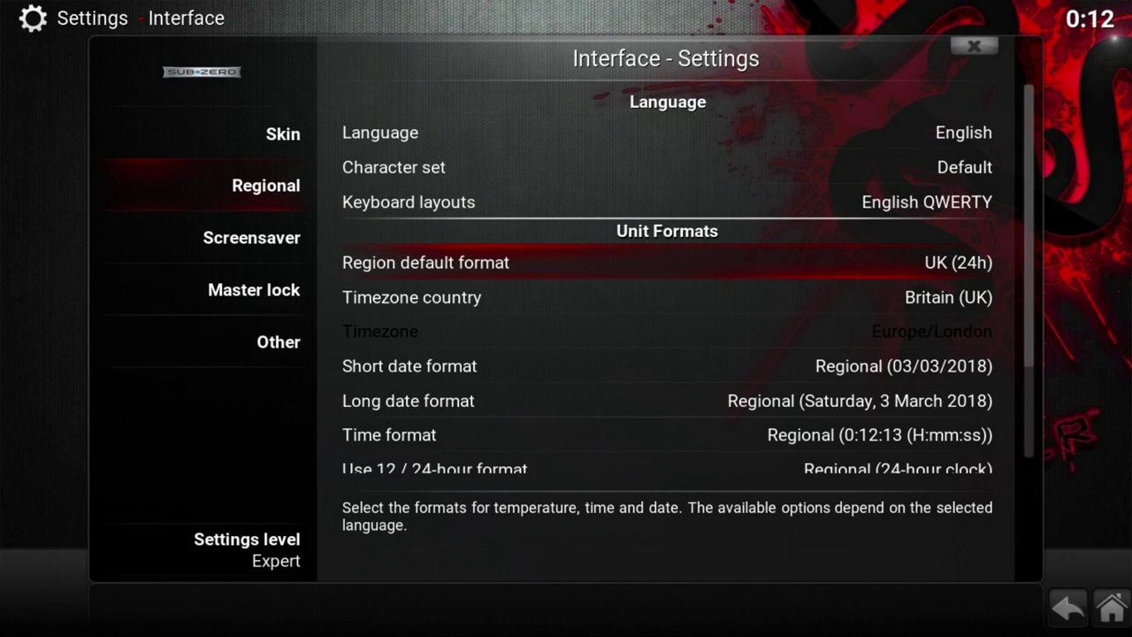
# Set the screensaver mode to None
pyautogui.press('Left')
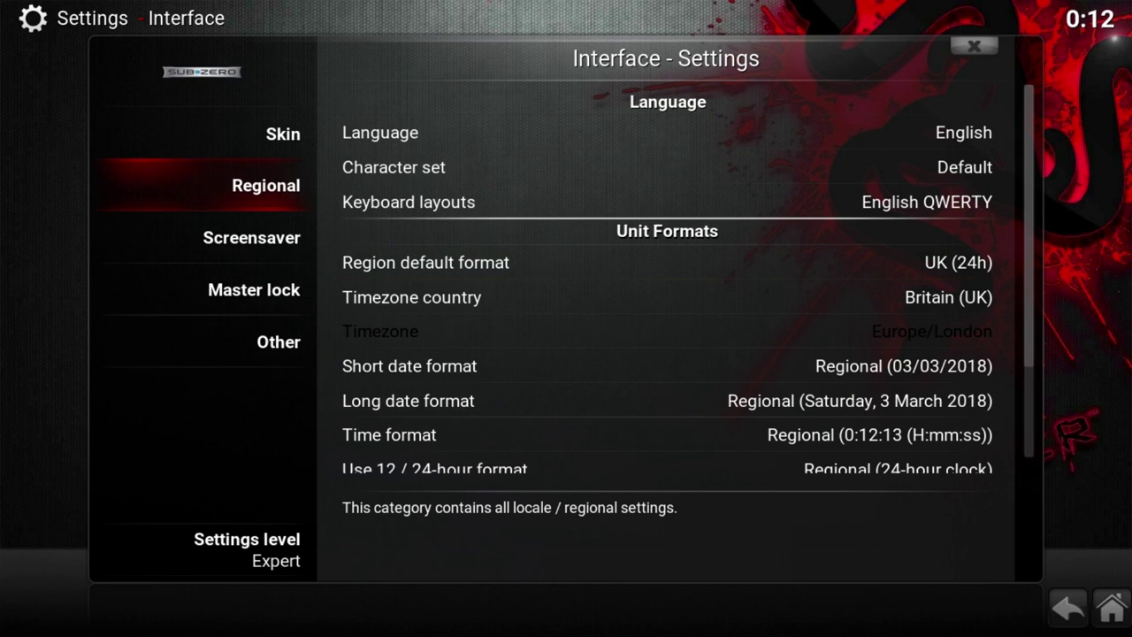
pyautogui.press('Down')
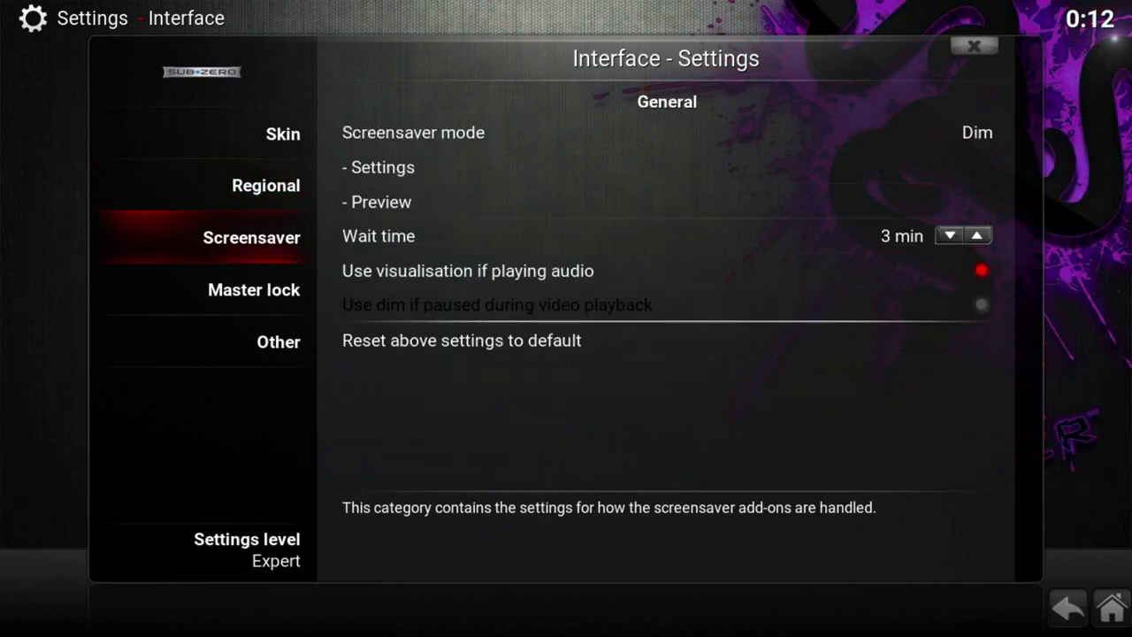
pyautogui.press('Right')
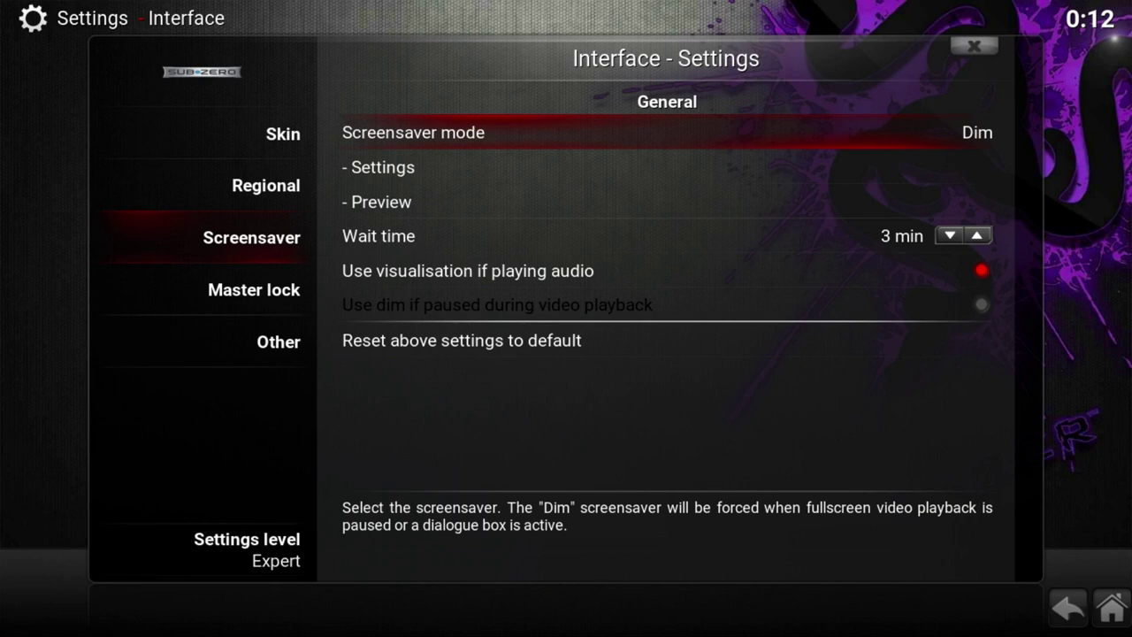
pyautogui.press('Return')
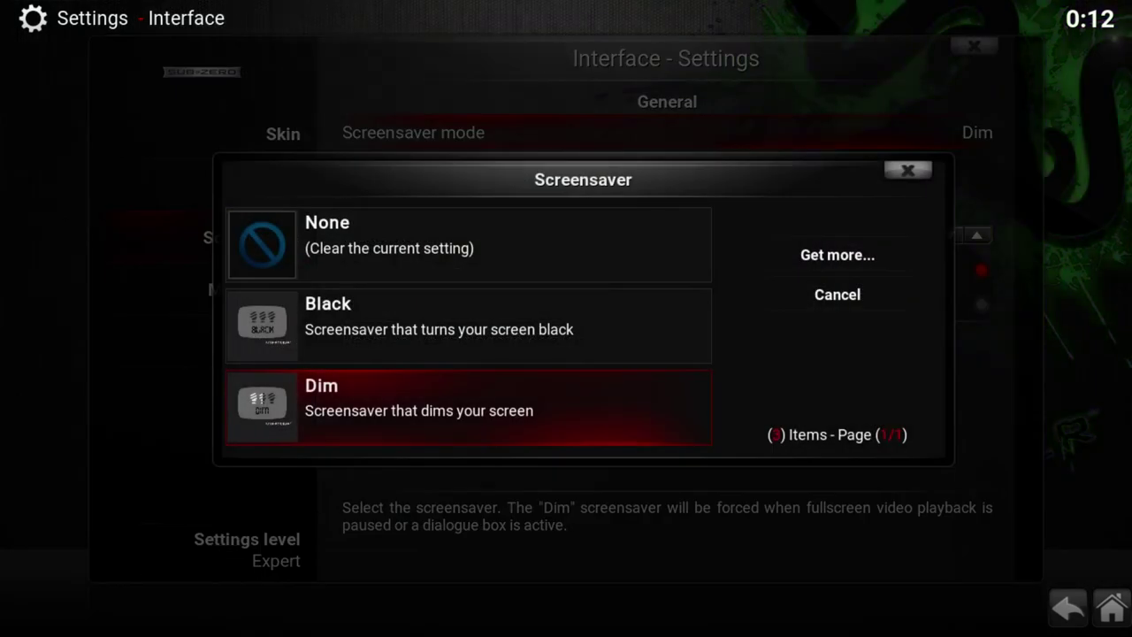
pyautogui.press('Up')
pyautogui.press('Up')
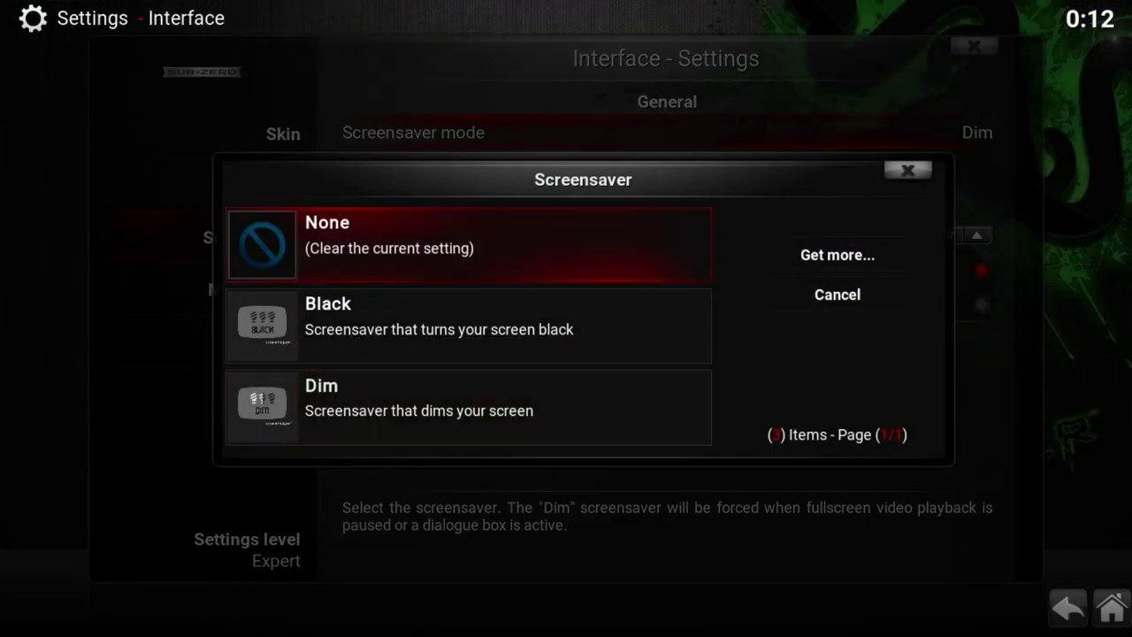
pyautogui.press('Return')
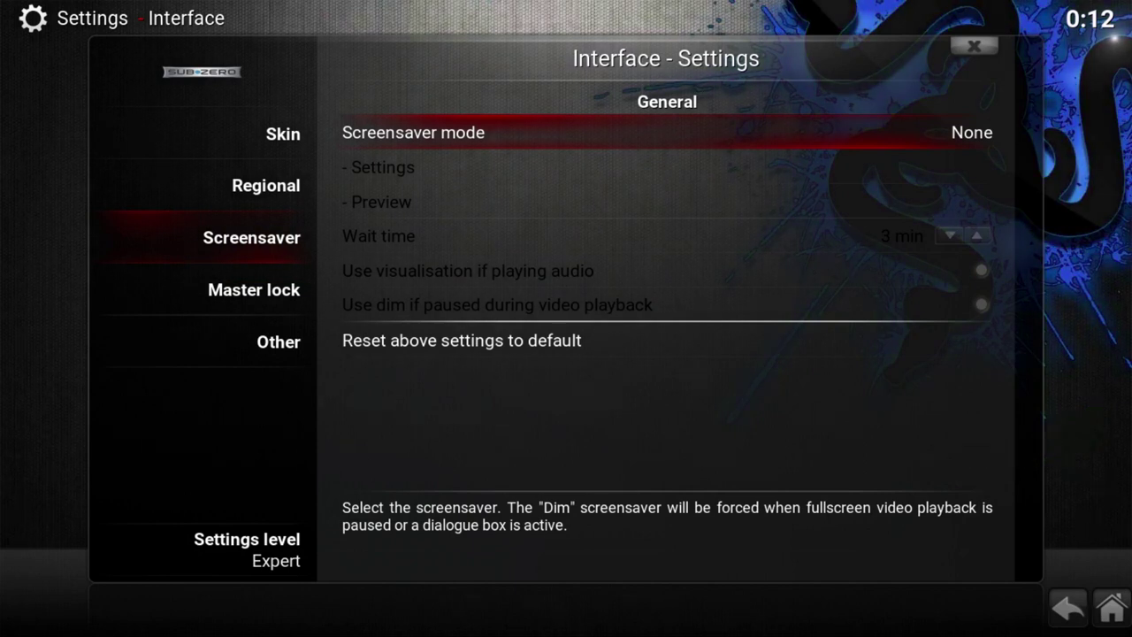
# Leave the settings for the home screen and bring up the Movies section
pyautogui.press('Escape')
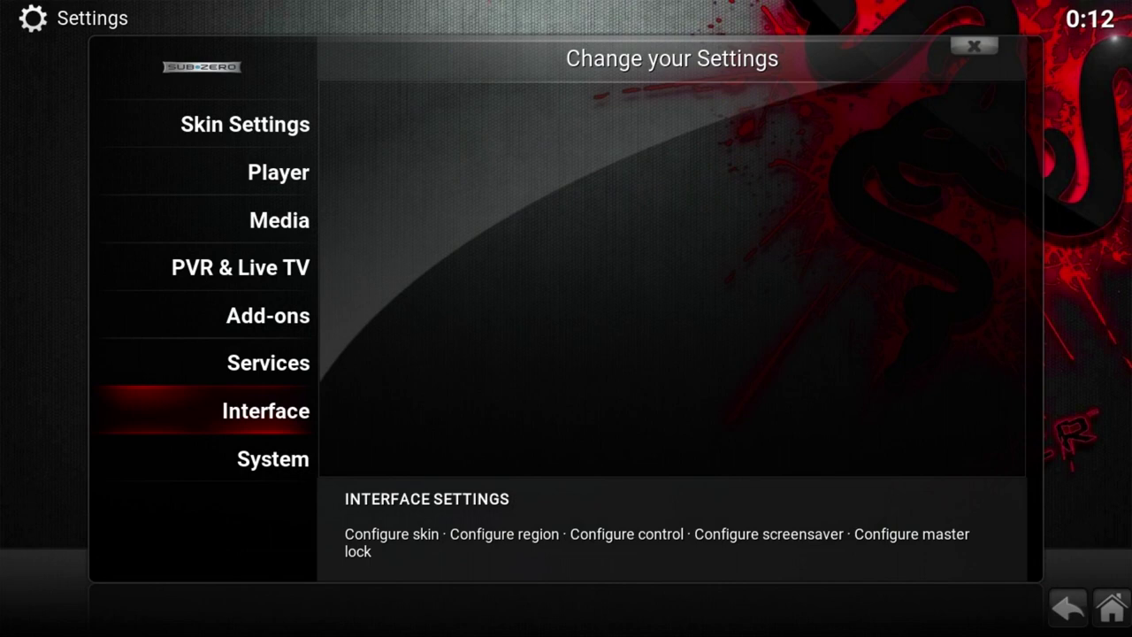
pyautogui.press('Escape')
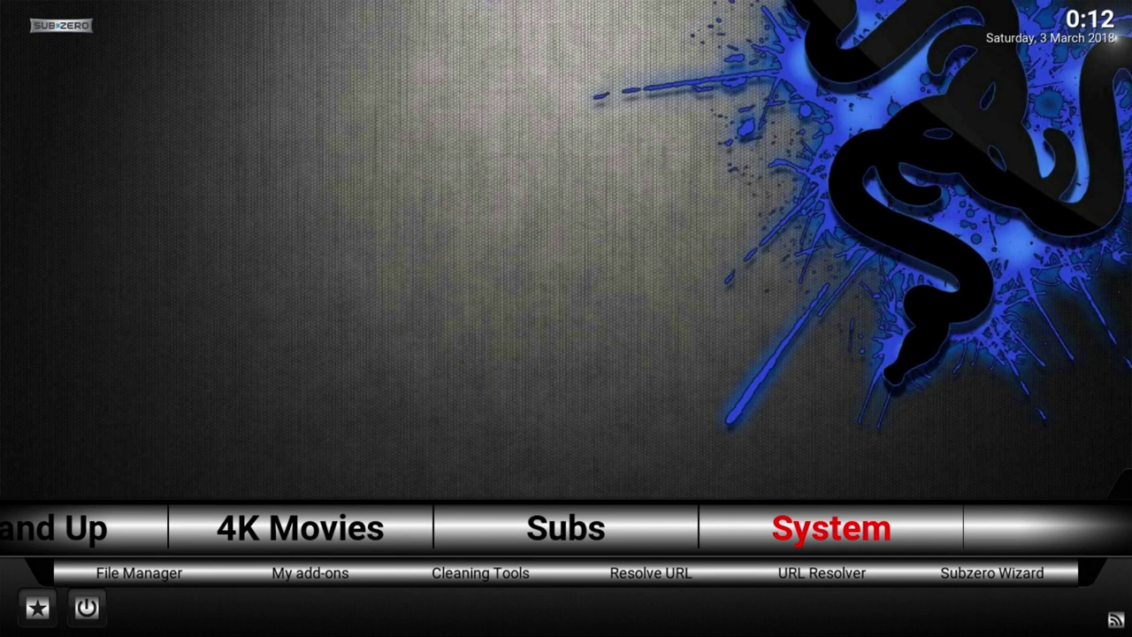
pyautogui.press('Right')
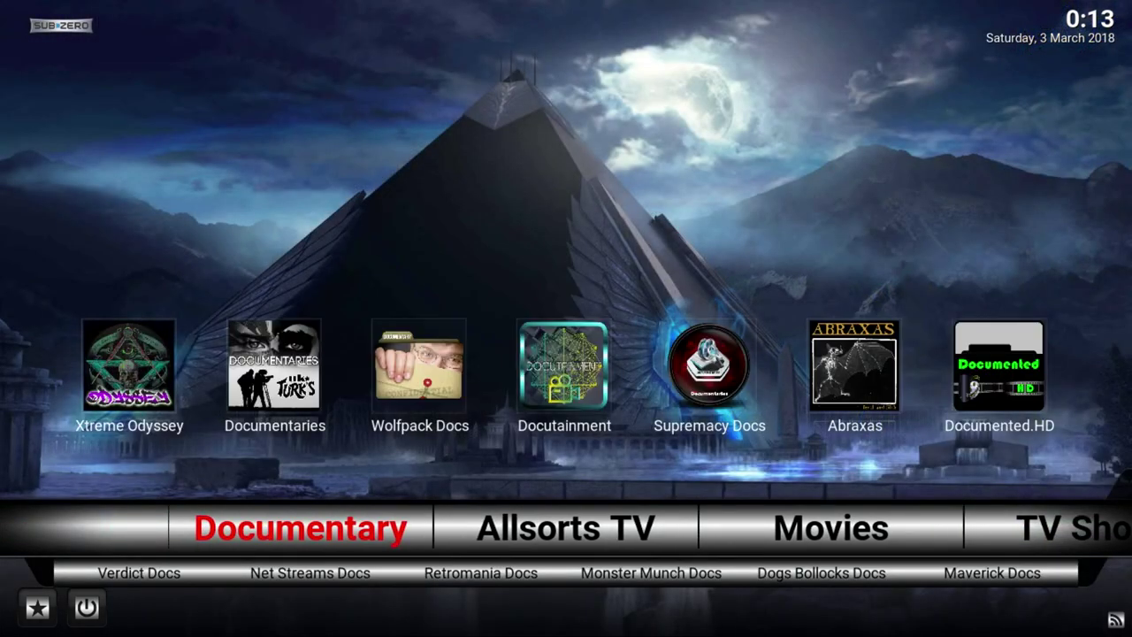
pyautogui.press('Right')
pyautogui.press('Right')
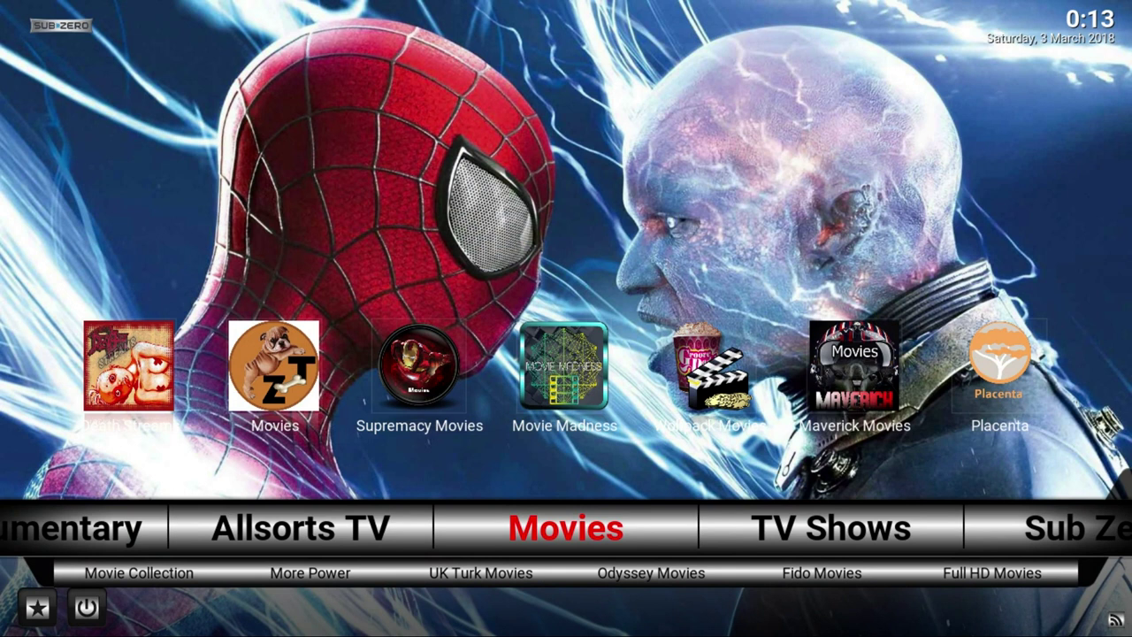
# Open the Placenta add-on from the Movies section's add-on shortcuts
pyautogui.press('Up')
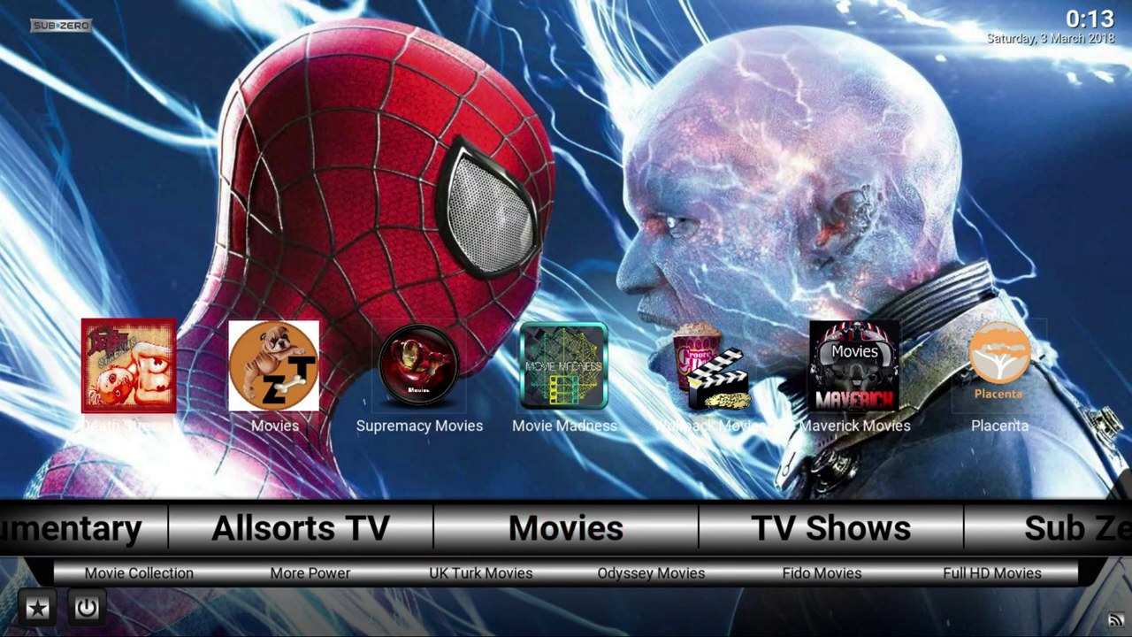
pyautogui.press('Right')
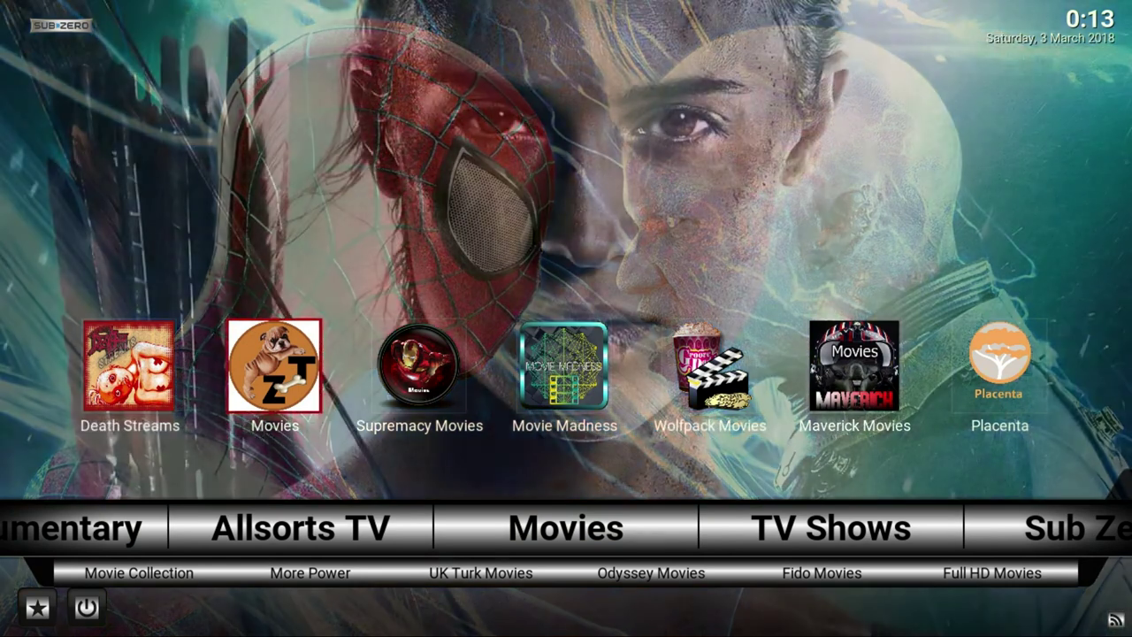
pyautogui.press('Right')
pyautogui.press('Right')
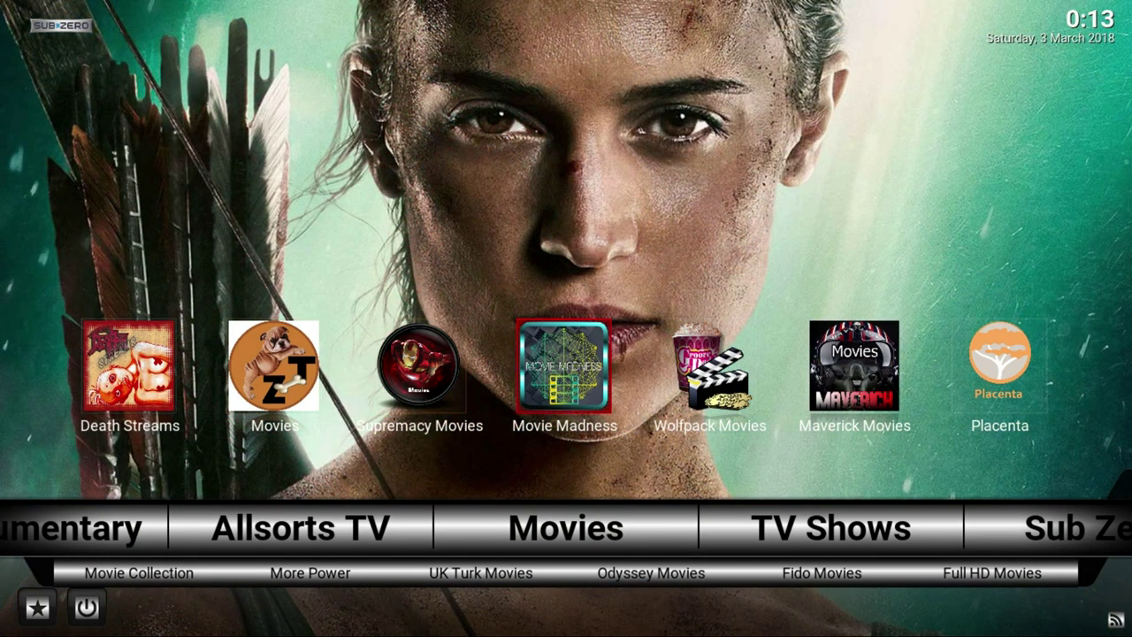
pyautogui.press('Right')
pyautogui.press('Right')
pyautogui.press('Right')
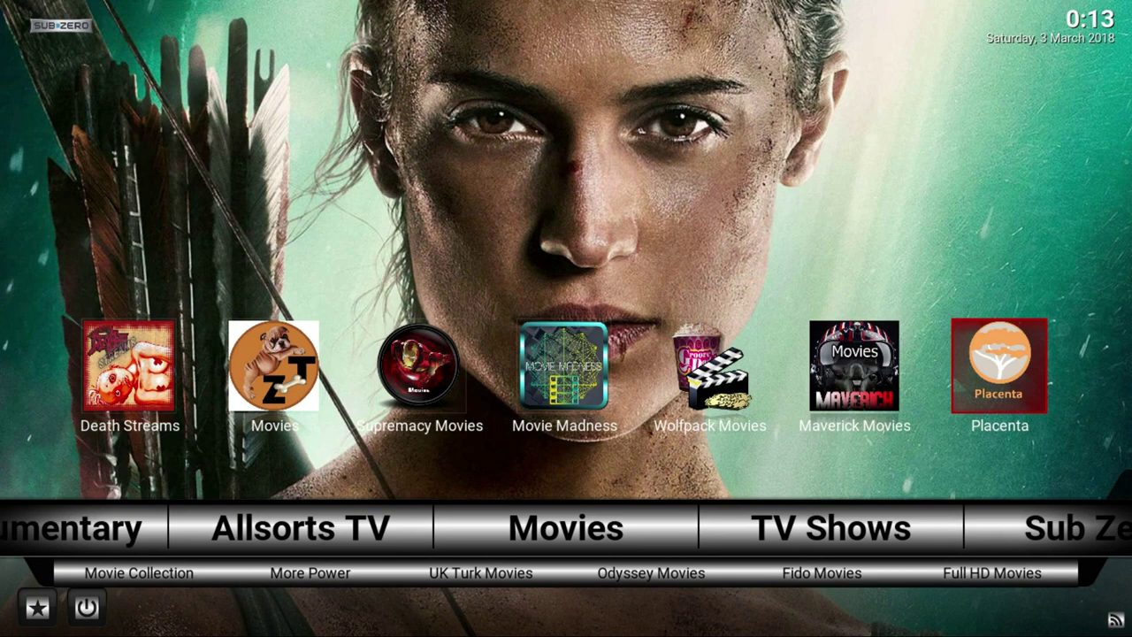
pyautogui.press('Return')
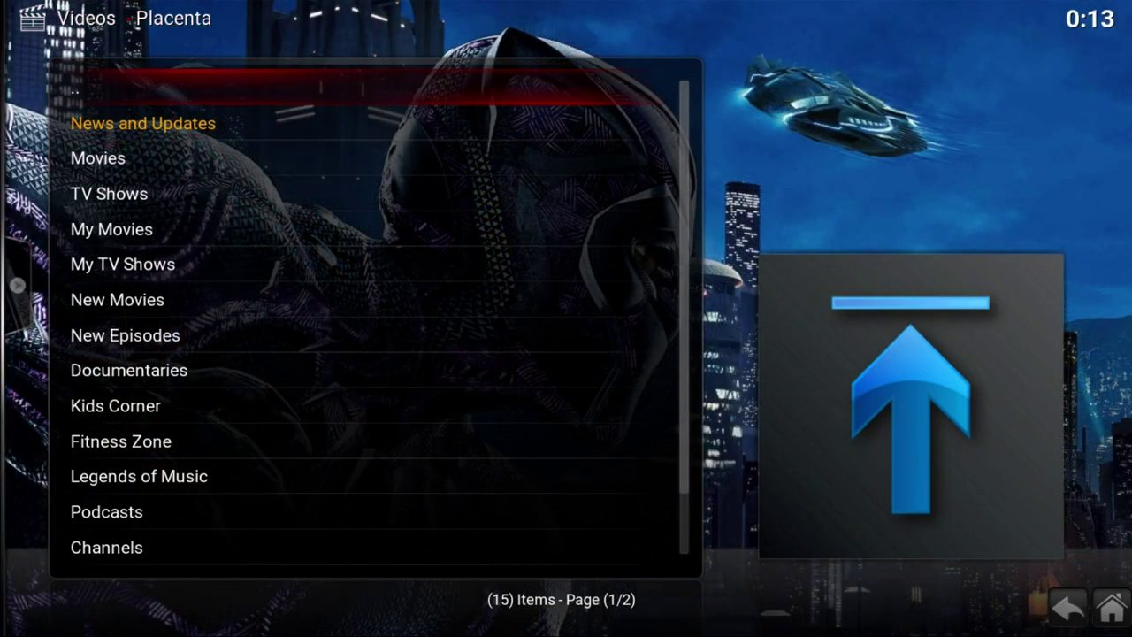
# Look through the Placenta main menu entries from News and Updates down to My TV Shows
pyautogui.press('Down')
pyautogui.press('Down')
pyautogui.press('Down')
pyautogui.press('Down')
pyautogui.press('Down')
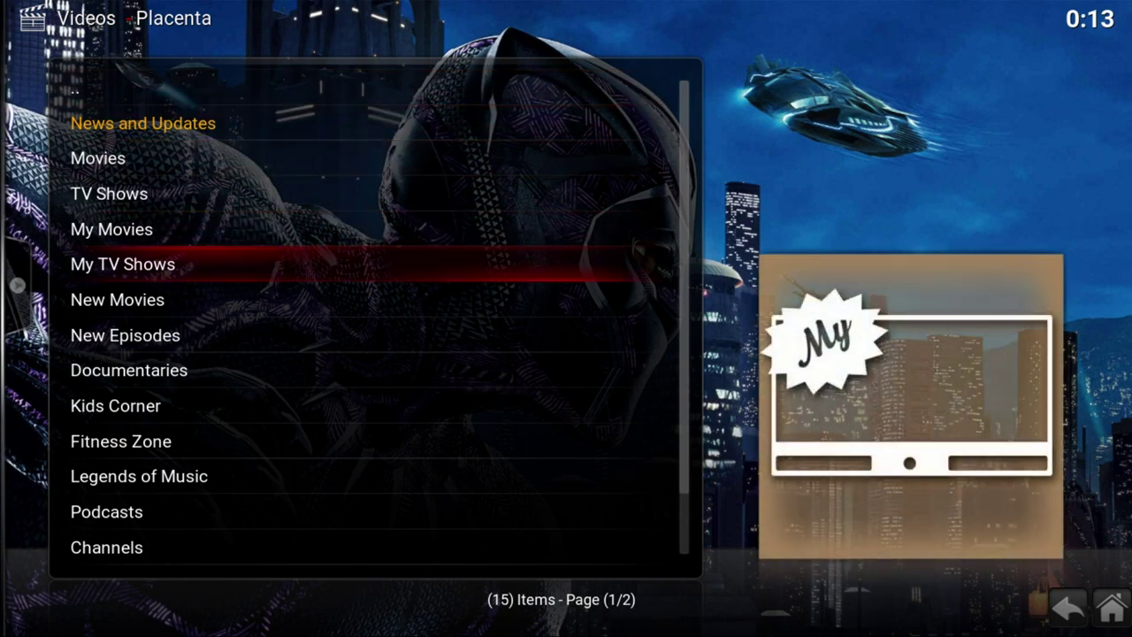
pyautogui.press('Up')
pyautogui.press('Up')
pyautogui.press('Up')
pyautogui.press('Up')
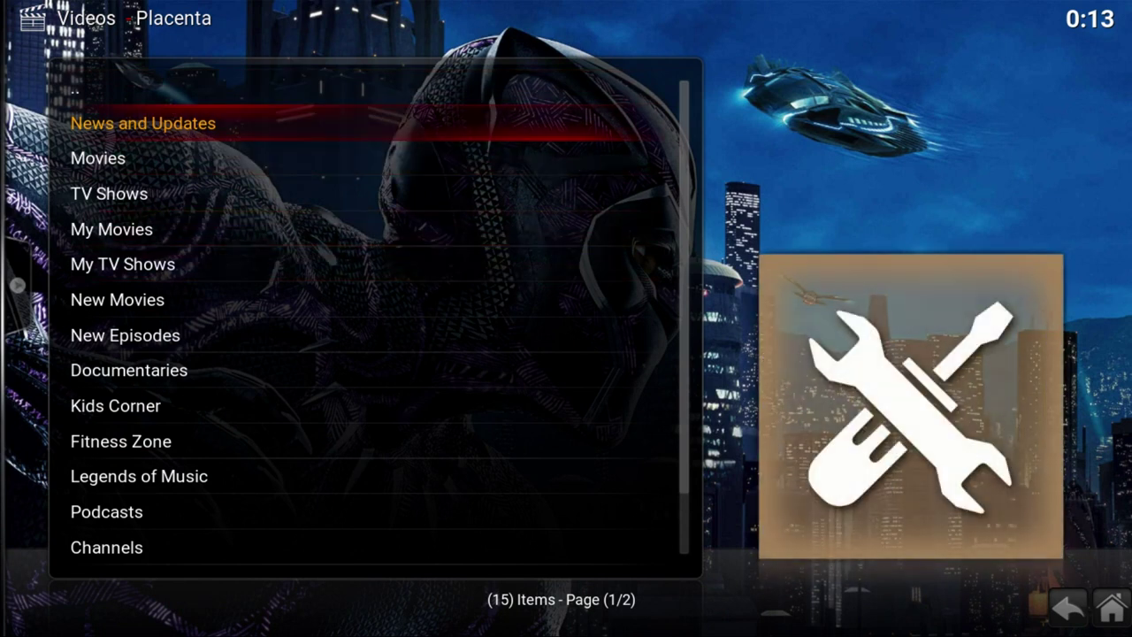
pyautogui.press('Up')
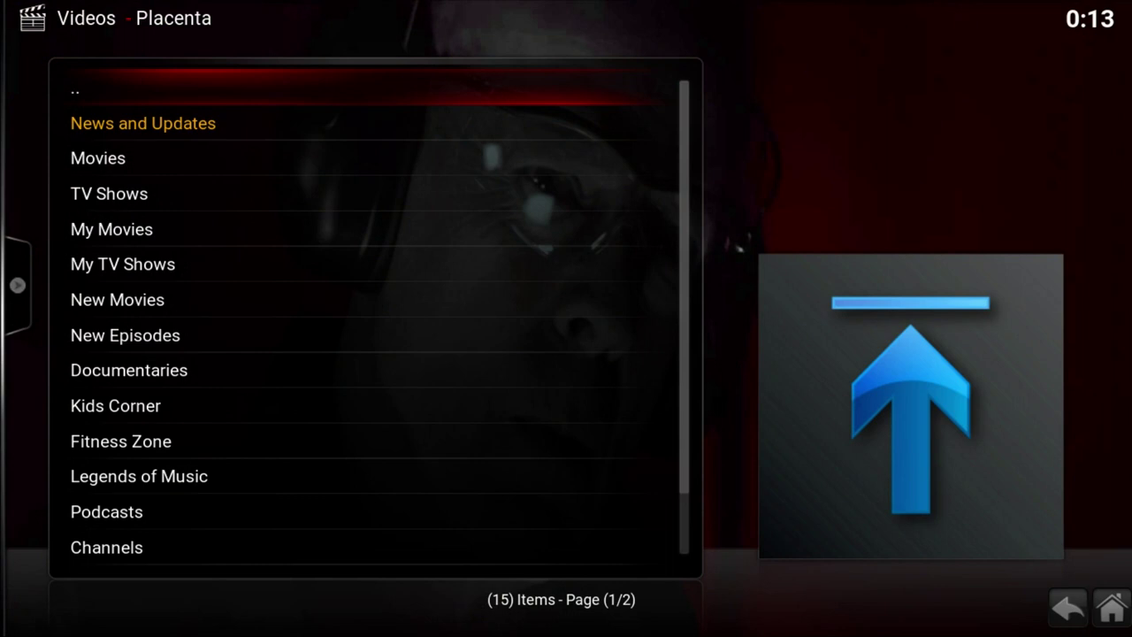
# Open Placenta's Tools list
pyautogui.press('Up')
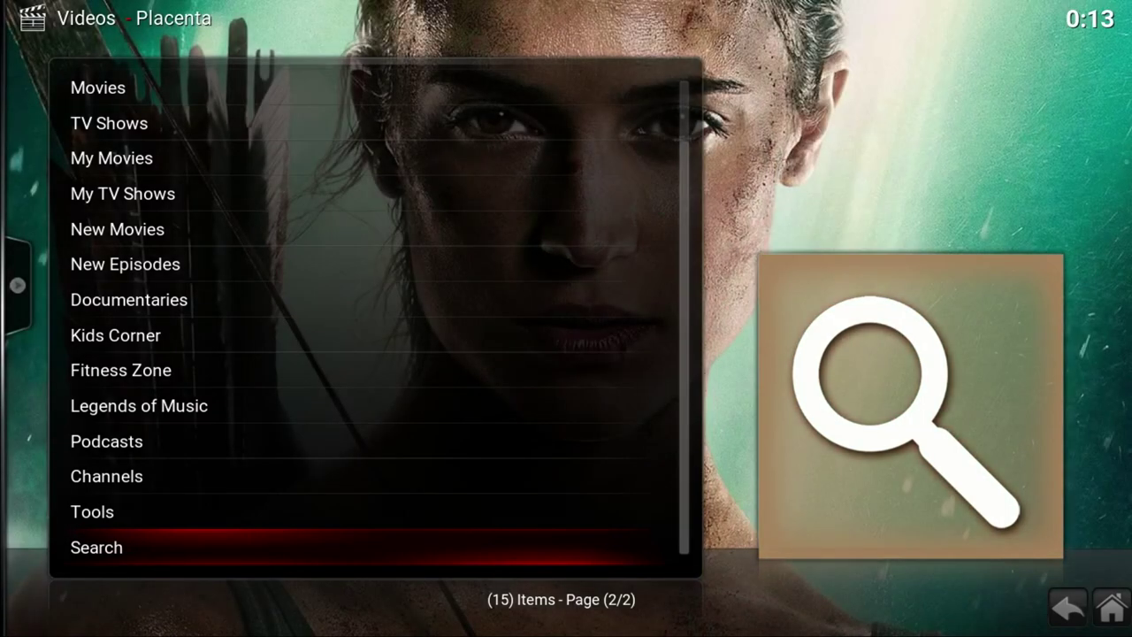
pyautogui.press('Up')
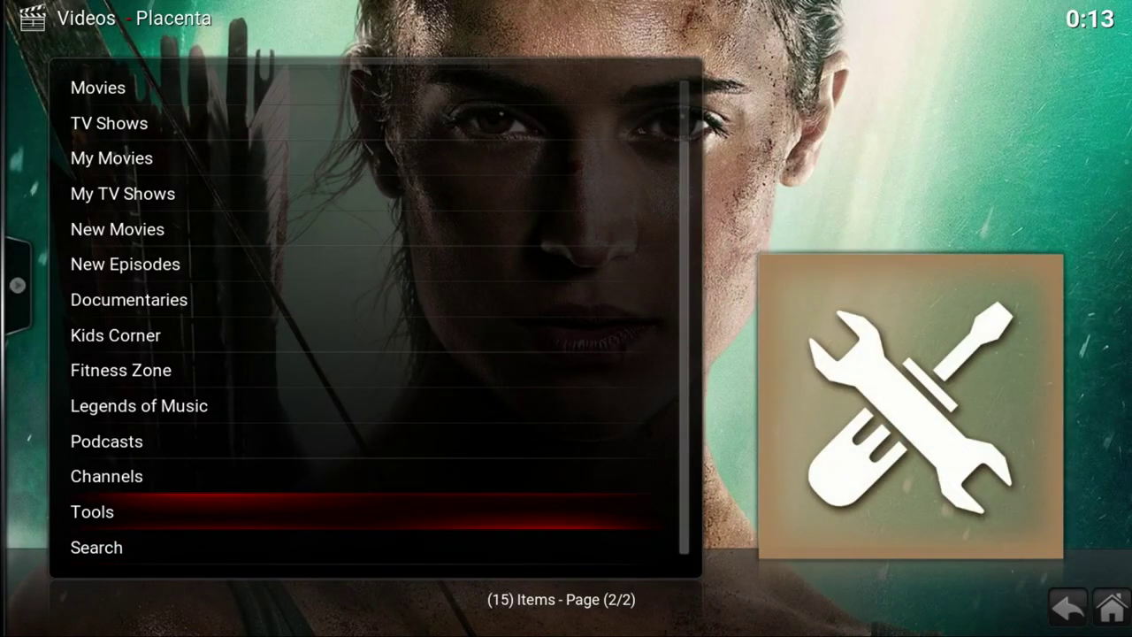
pyautogui.press('Return')
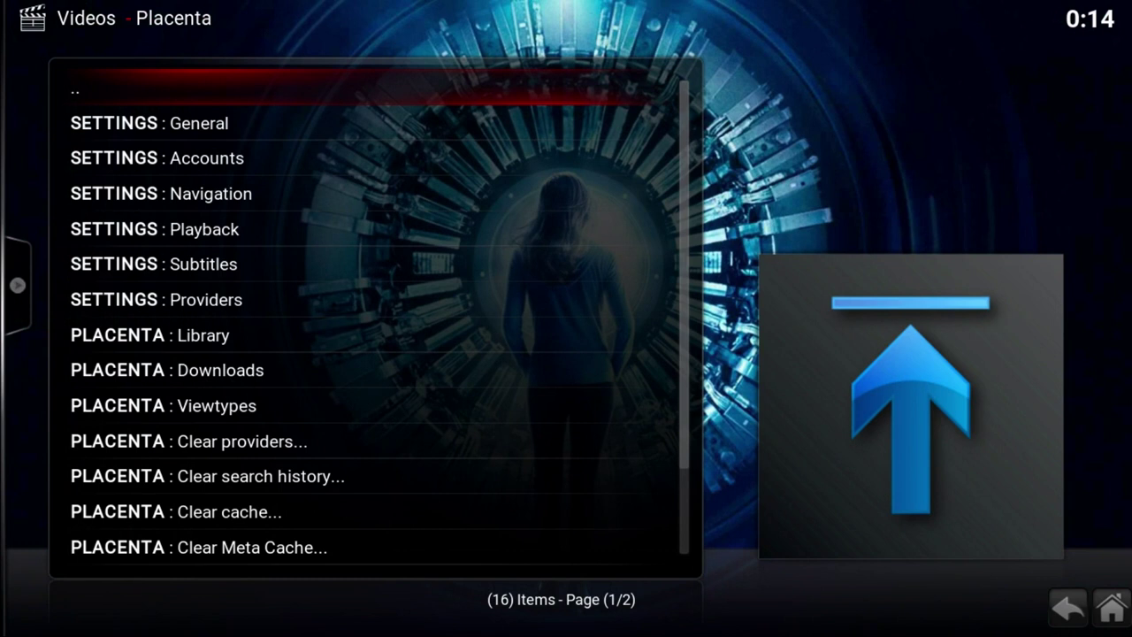
# Open Placenta's General settings and go through Navigation to the Playback settings
pyautogui.click(148, 123)
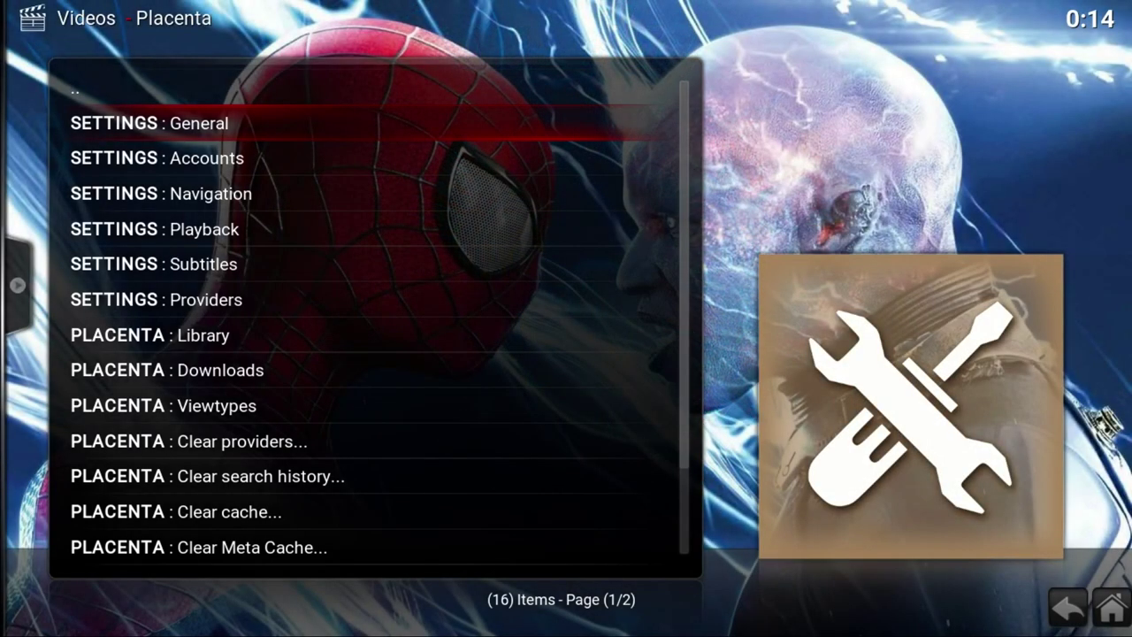
pyautogui.press('Return')
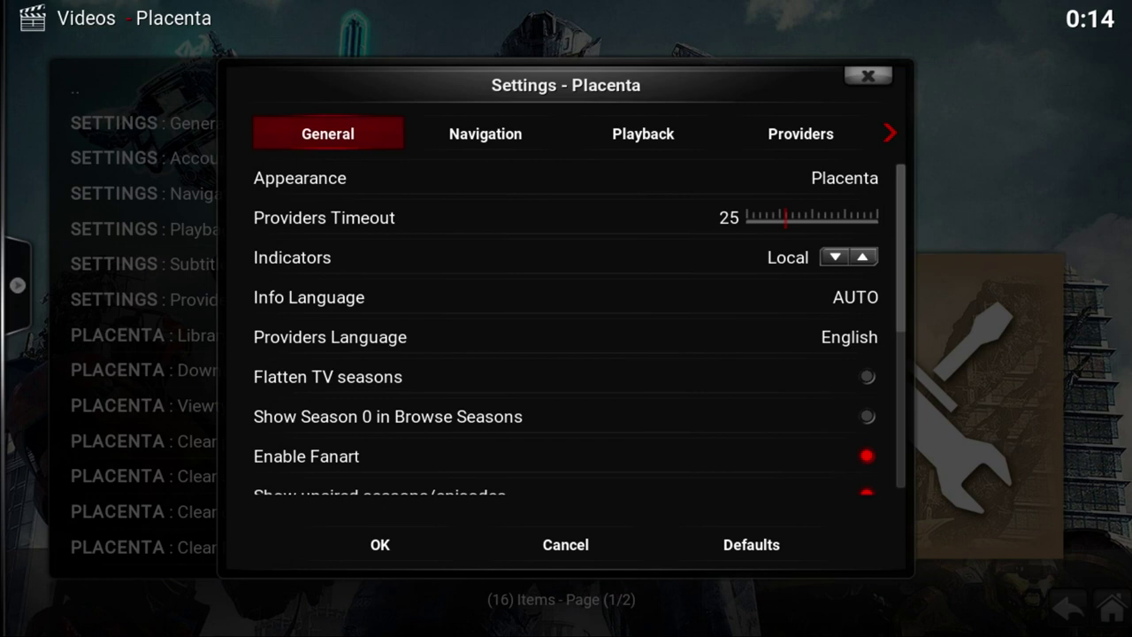
pyautogui.click(485, 134)
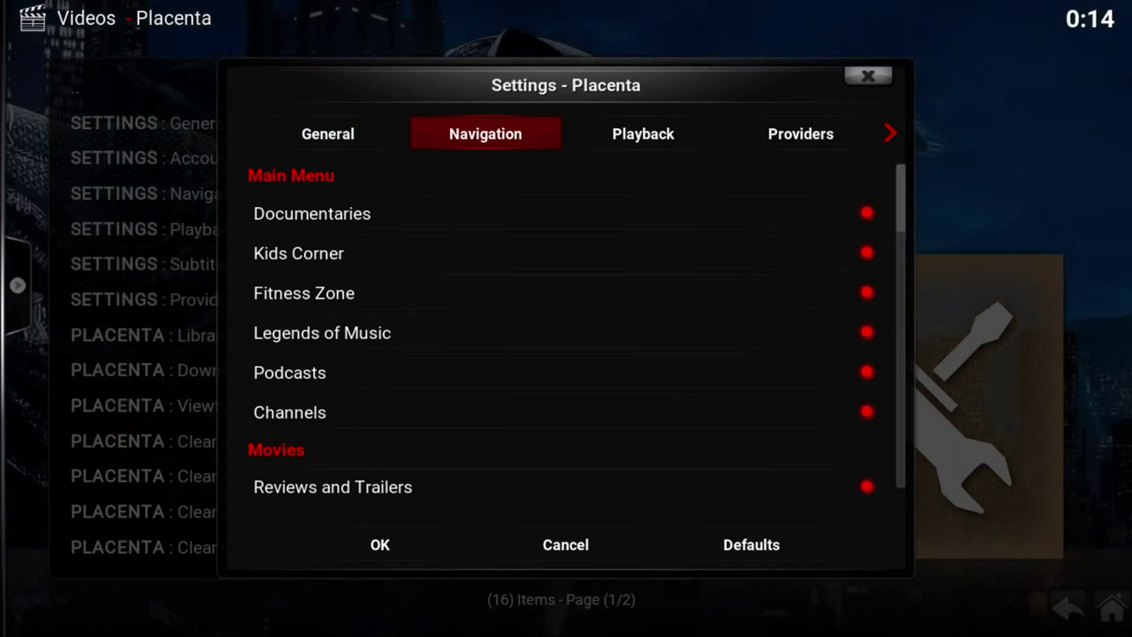
pyautogui.click(643, 133)
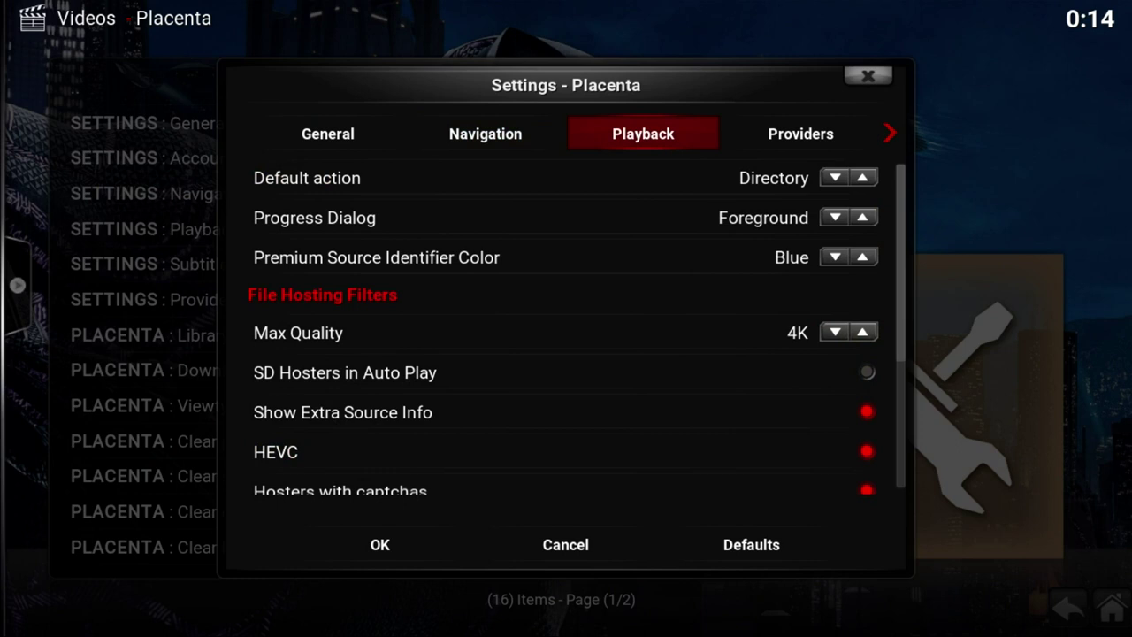
# Set Placenta's default action to Auto Play and its progress dialog to Background
pyautogui.click(307, 178)
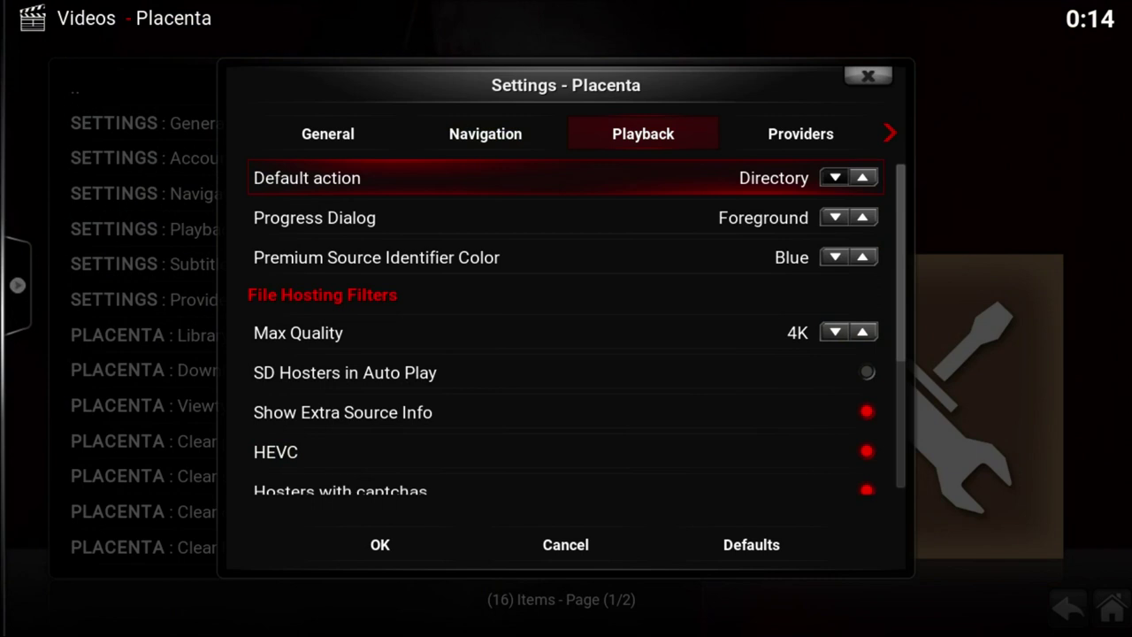
pyautogui.press('Right')
pyautogui.press('Right')
pyautogui.press('Down')
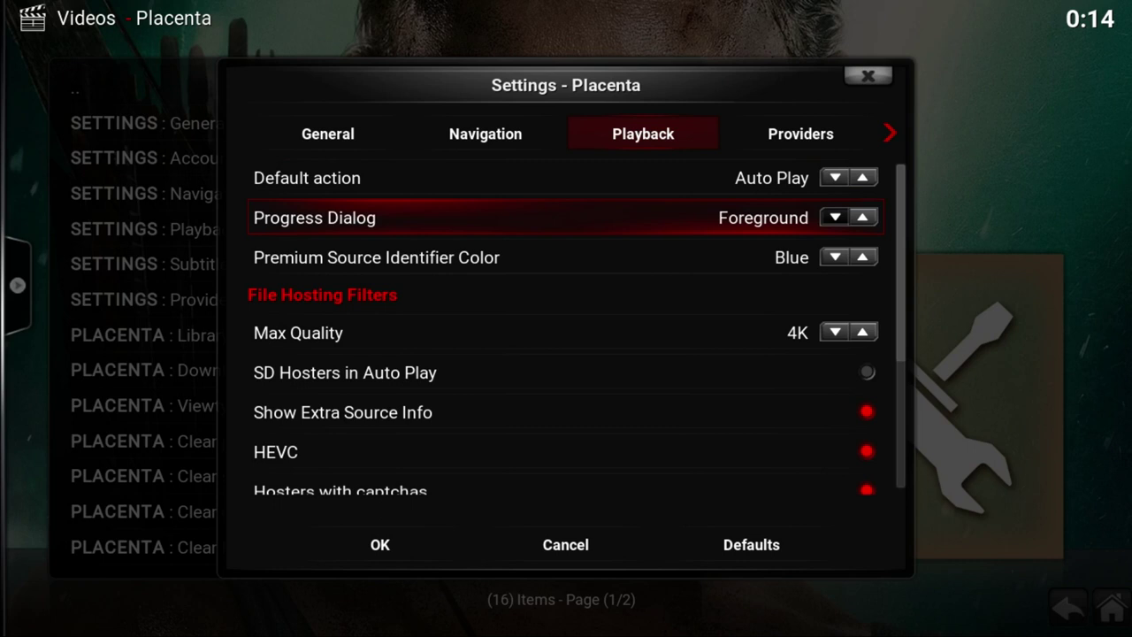
pyautogui.press('Right')
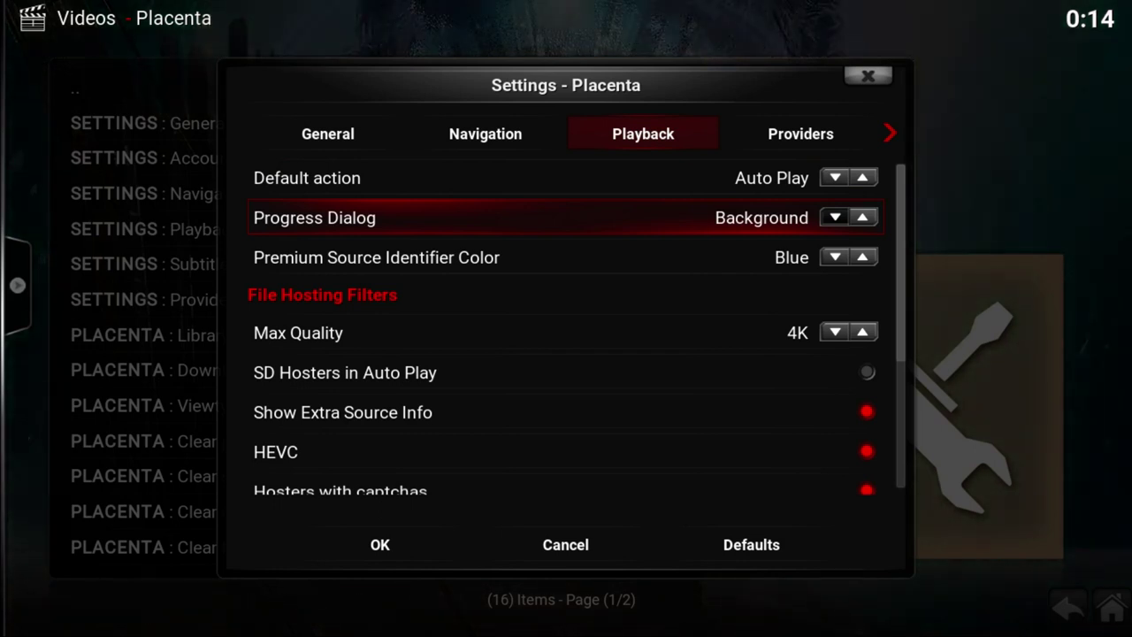
# Set the premium source identifier color to No Color and the max quality to 480p
pyautogui.press('Down')
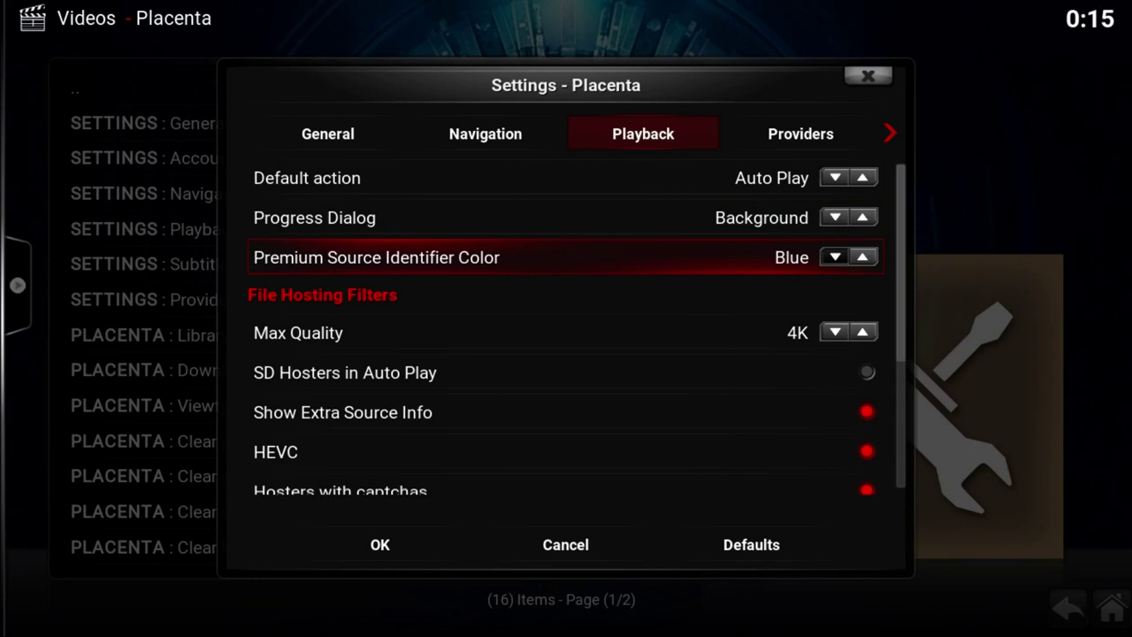
pyautogui.press('Left')
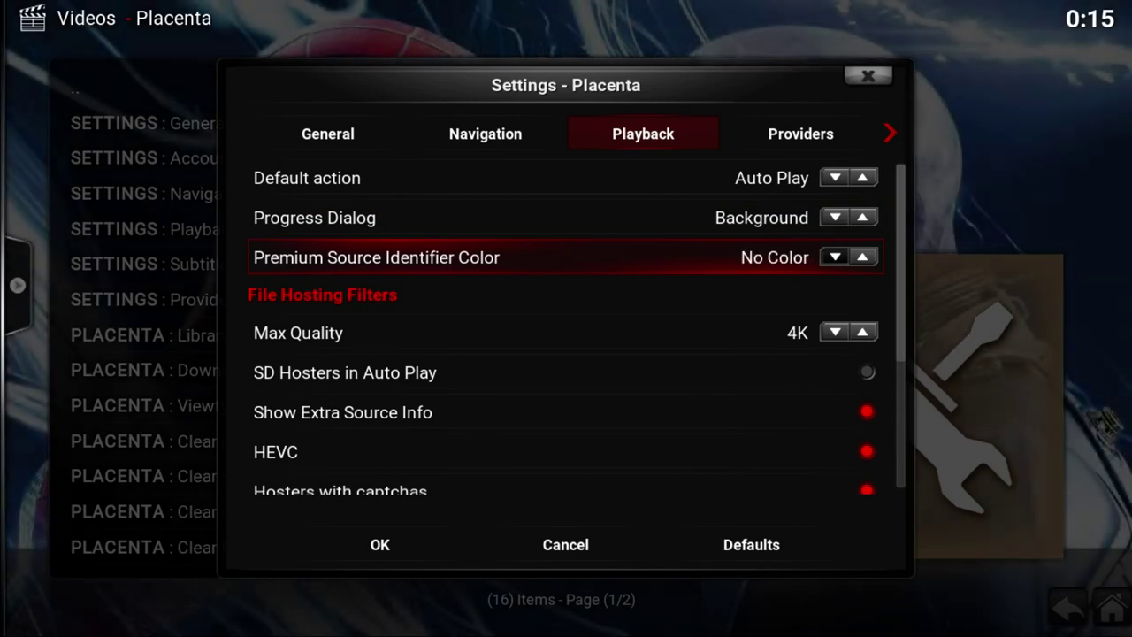
pyautogui.press('Down')
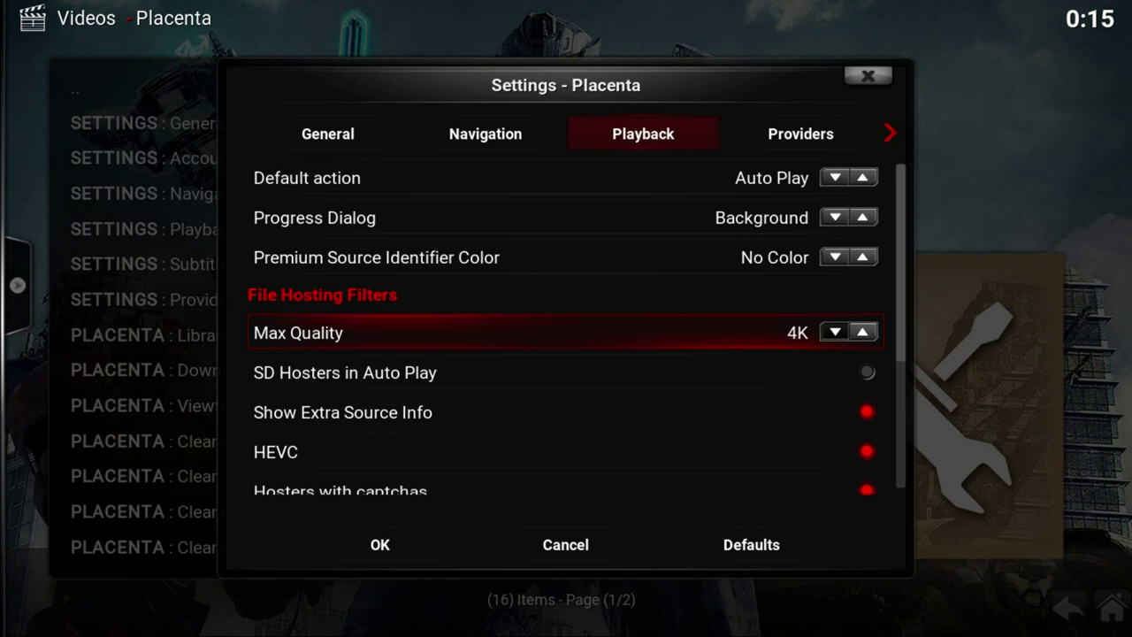
pyautogui.press('Left')
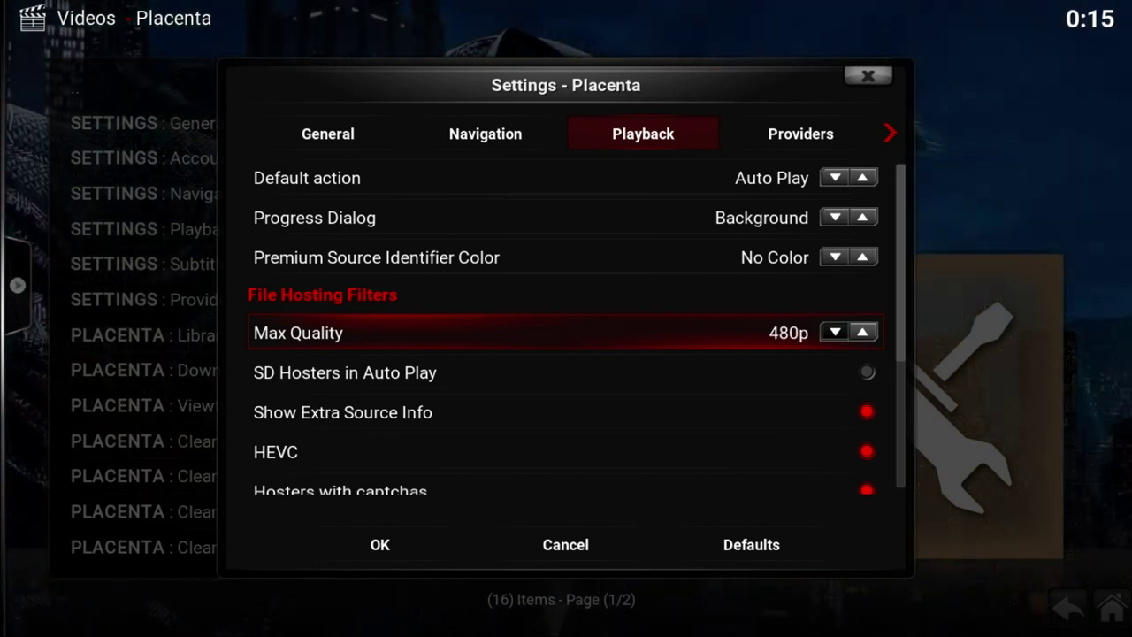
# Turn off Hosters with captchas in the file hosting filters
pyautogui.press('Down')
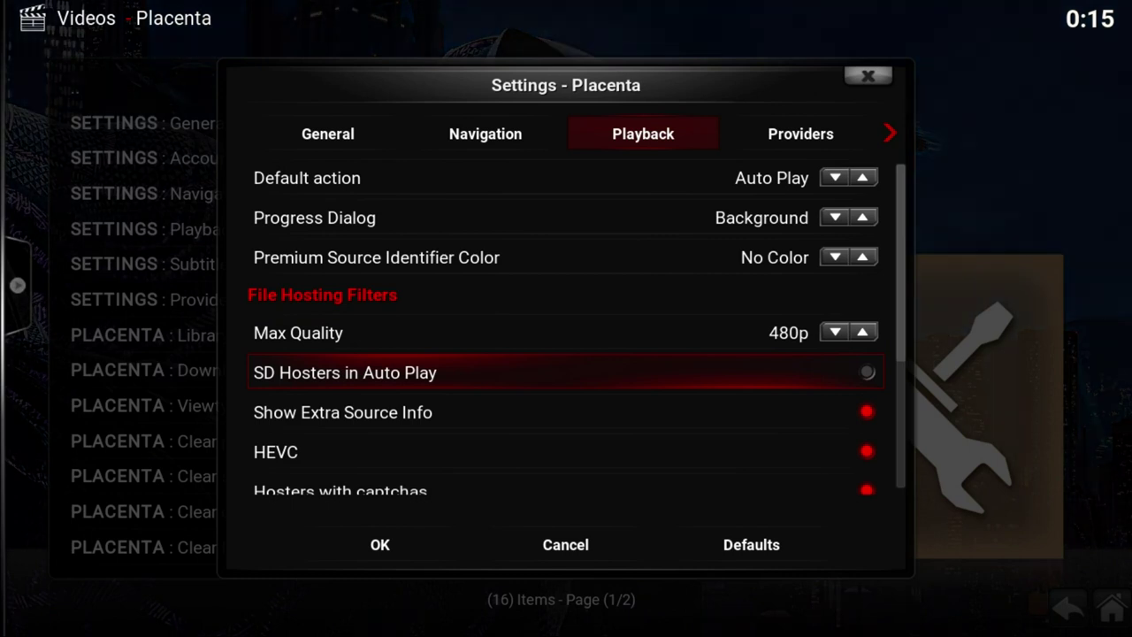
pyautogui.press('Down')
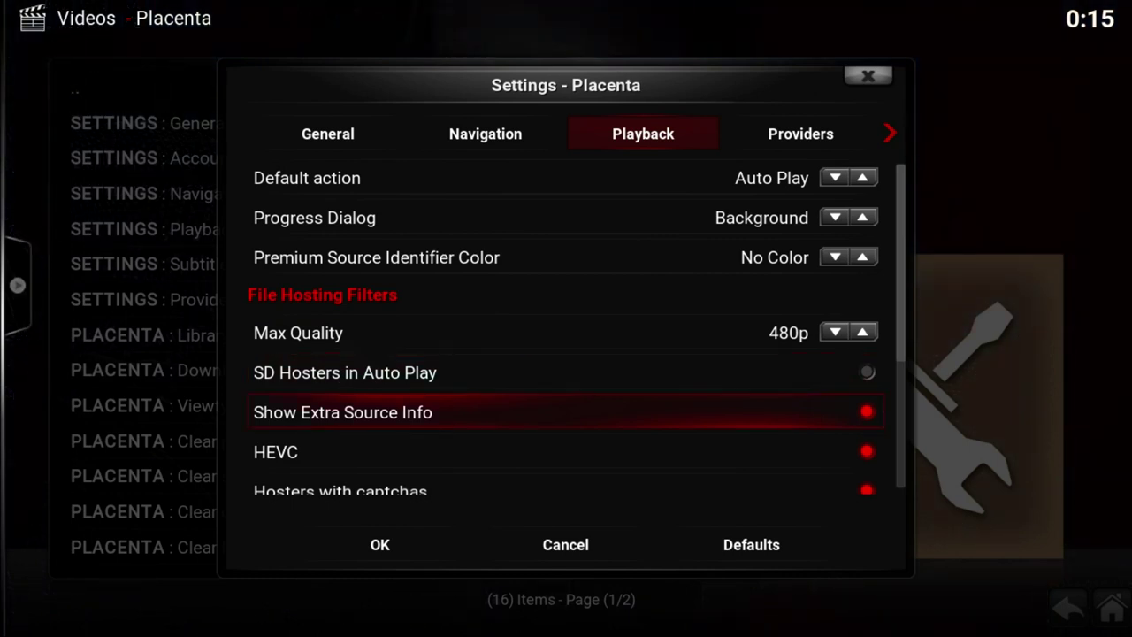
pyautogui.press('Down')
pyautogui.press('Down')
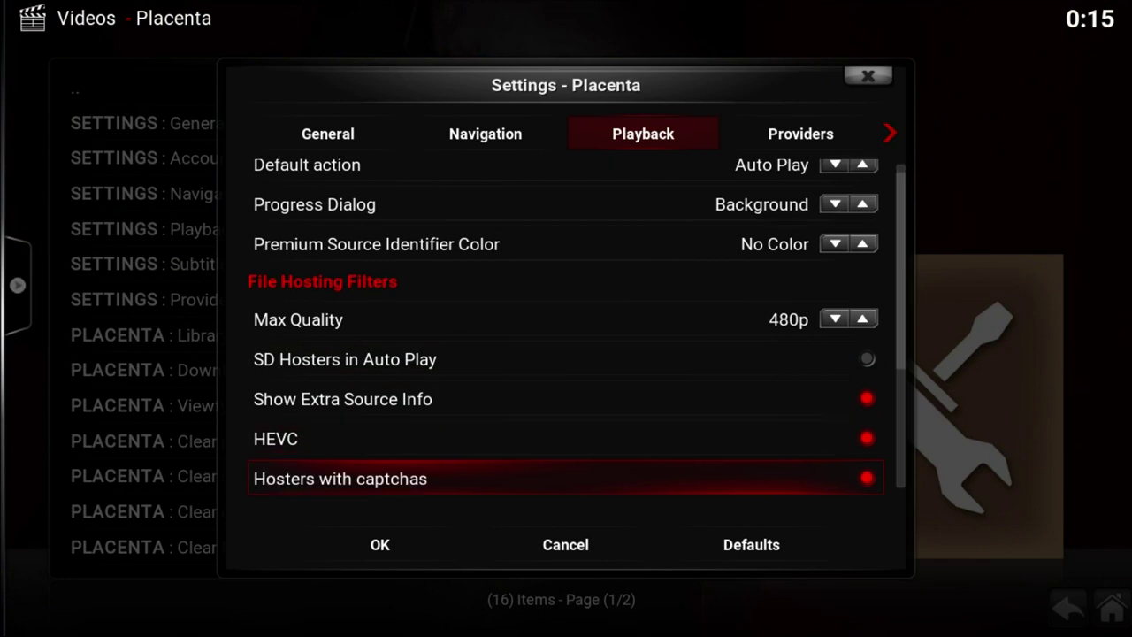
pyautogui.press('Return')
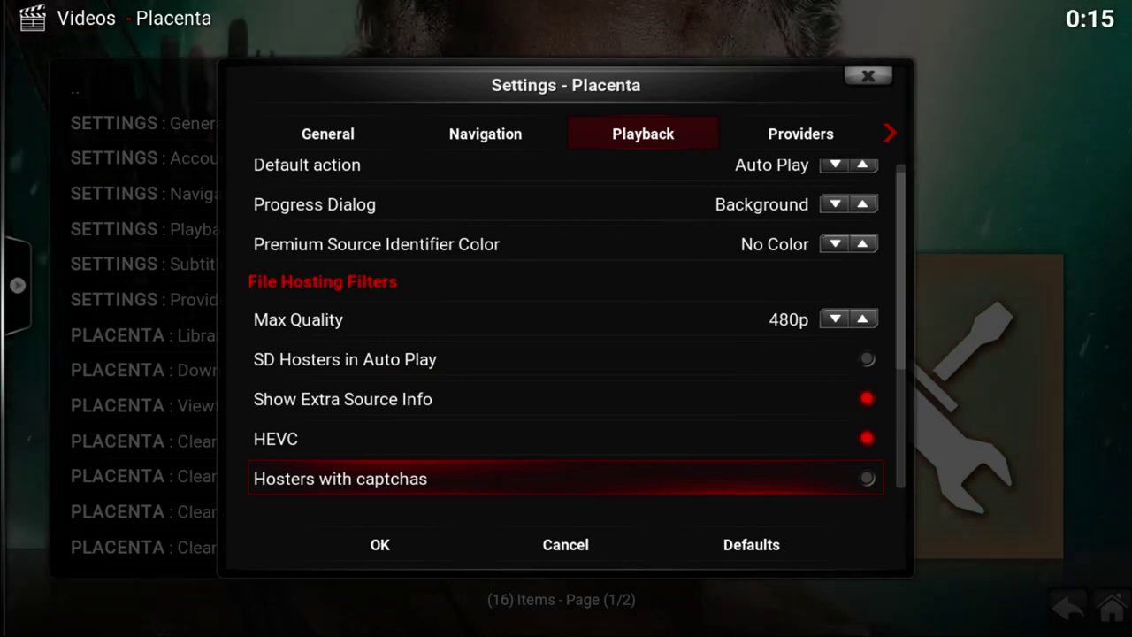
# Review the remaining playback options down to Force container refresh and return to the Playback category heading
pyautogui.press('Down')
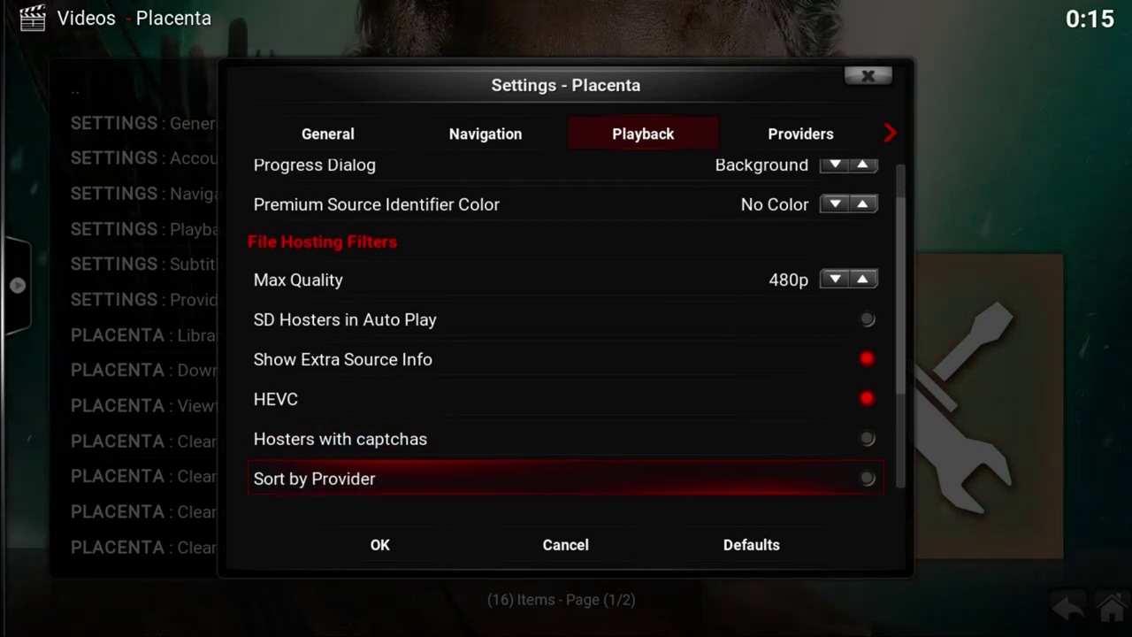
pyautogui.press('Down')
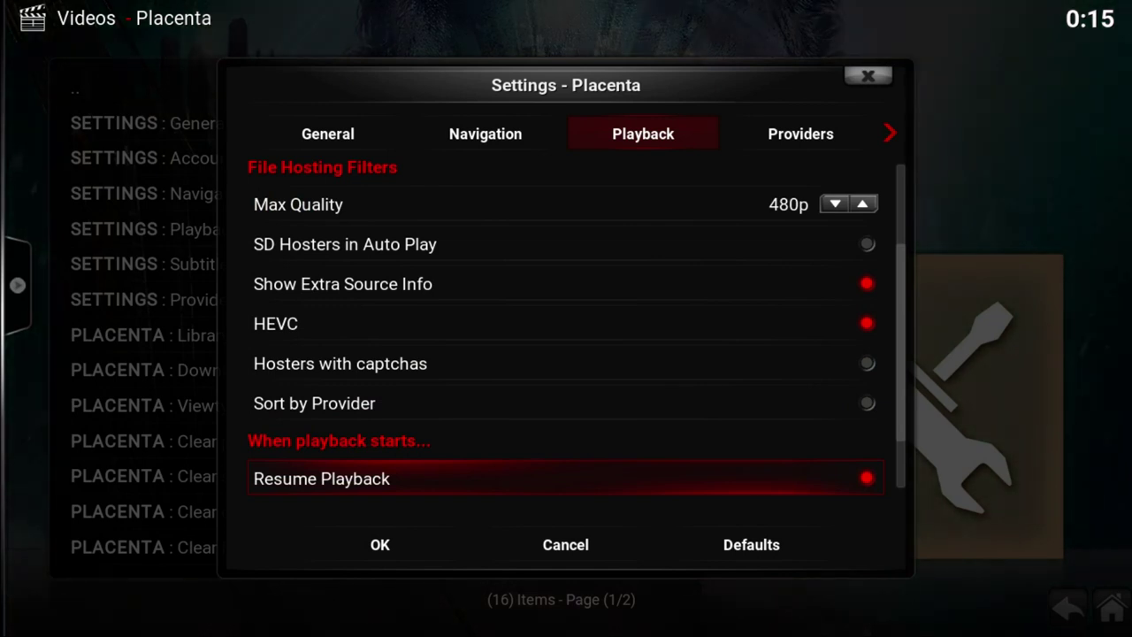
pyautogui.press('Down')
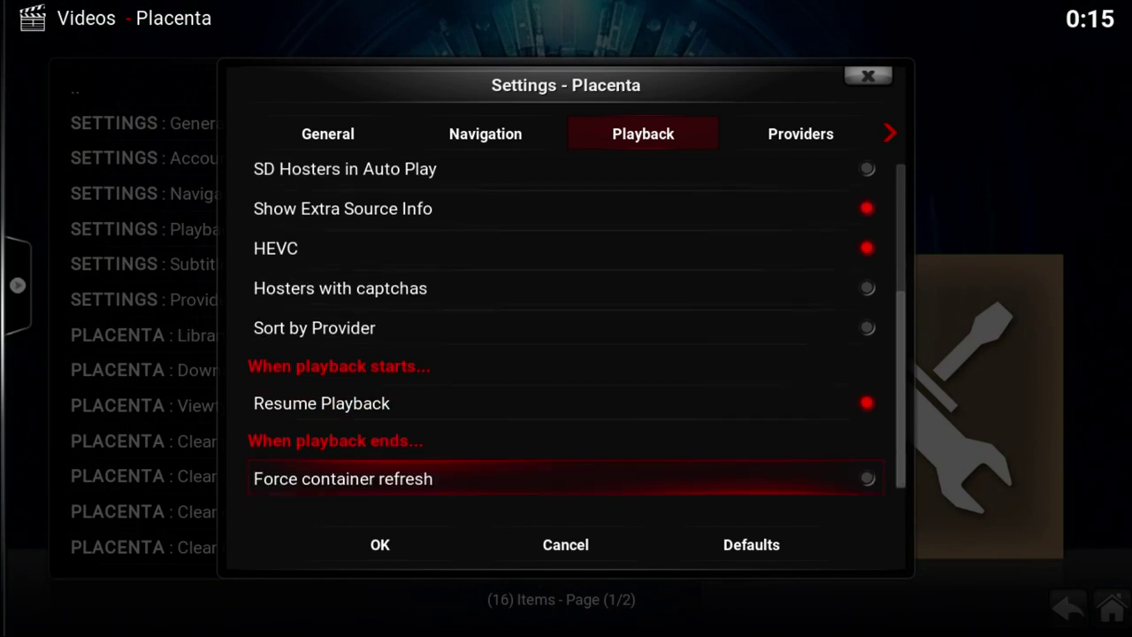
pyautogui.press('Down')
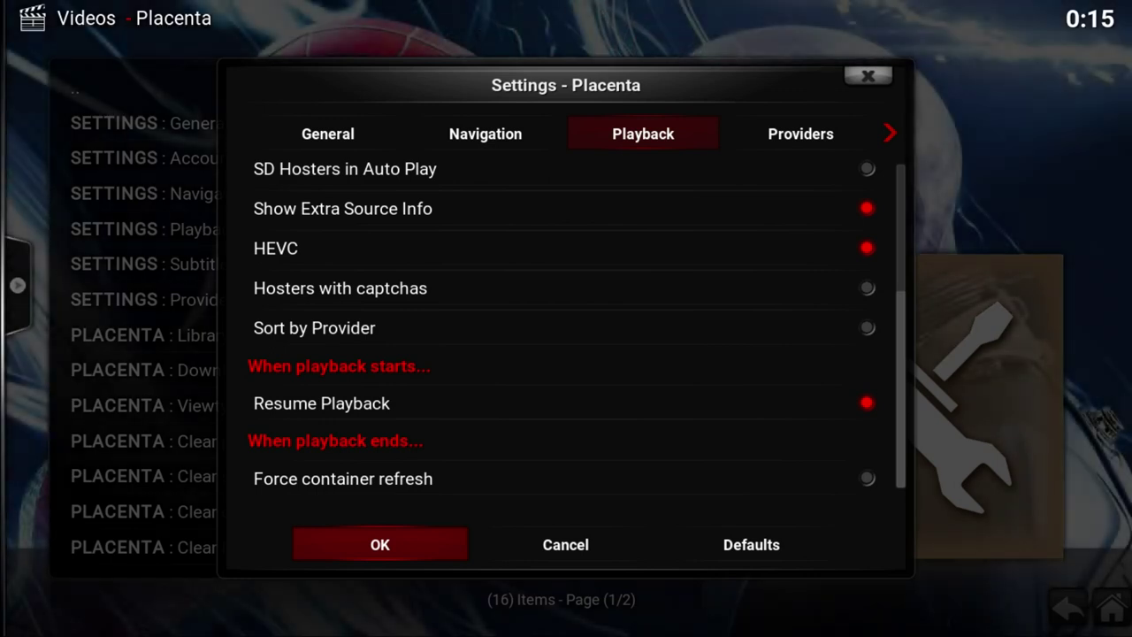
pyautogui.press('Up')
pyautogui.press('Up')
pyautogui.press('Up')
pyautogui.press('Up')
pyautogui.press('Up')
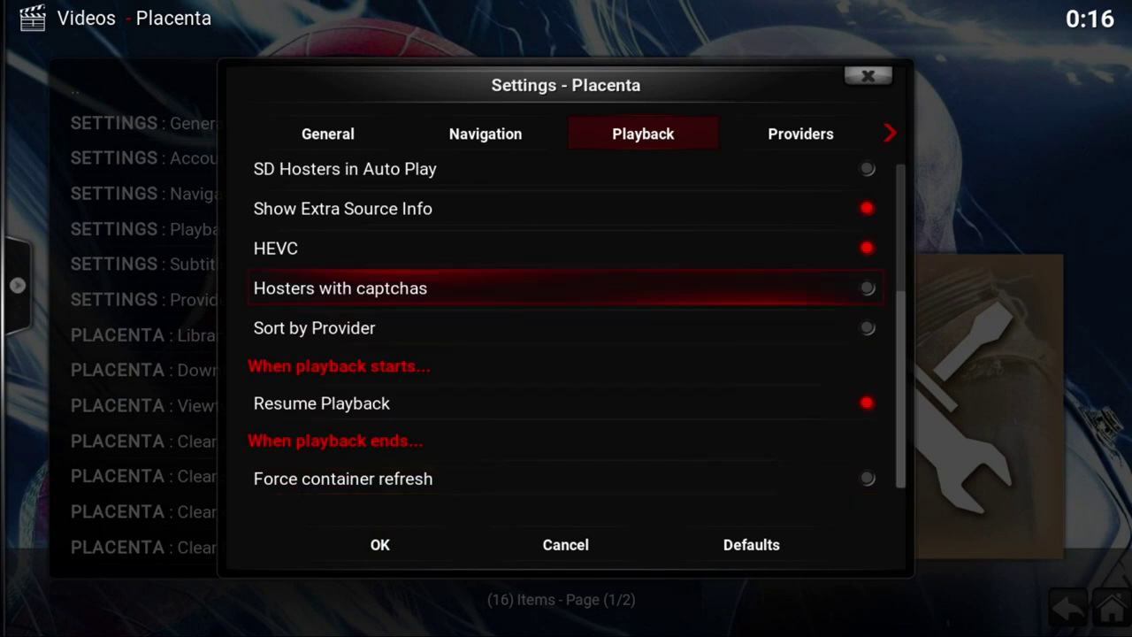
pyautogui.press('Up')
pyautogui.press('Up')
pyautogui.press('Up')
pyautogui.press('Up')
pyautogui.press('Up')
pyautogui.press('Up')
pyautogui.press('Up')
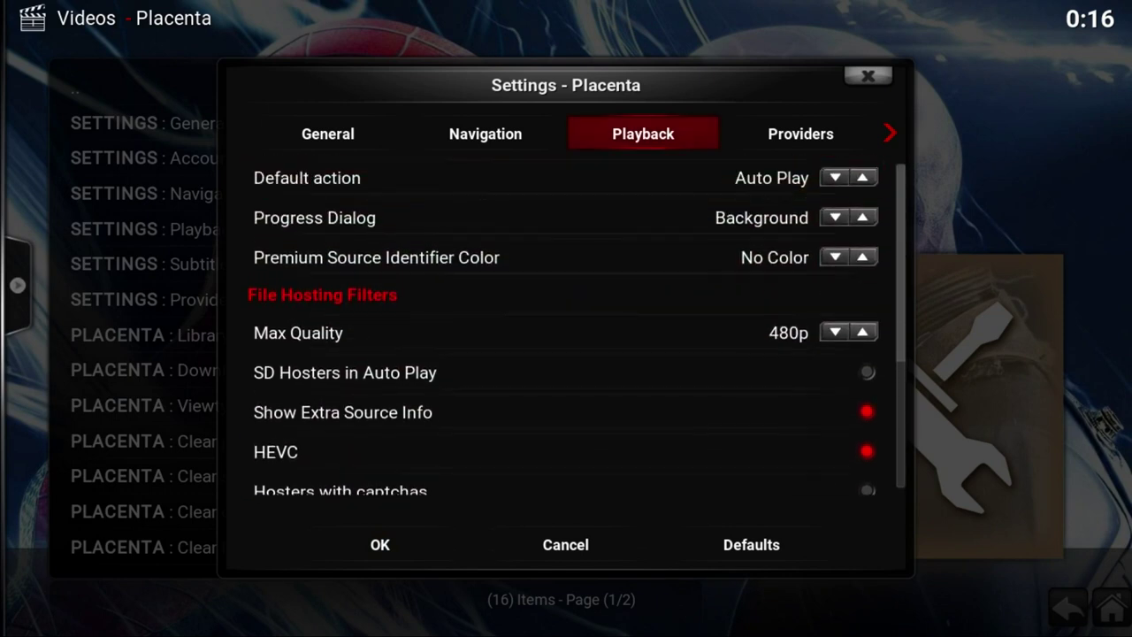
pyautogui.press('Down')
pyautogui.press('Up')
# Enable downloads in Placenta's Downloads settings
pyautogui.press('Right')
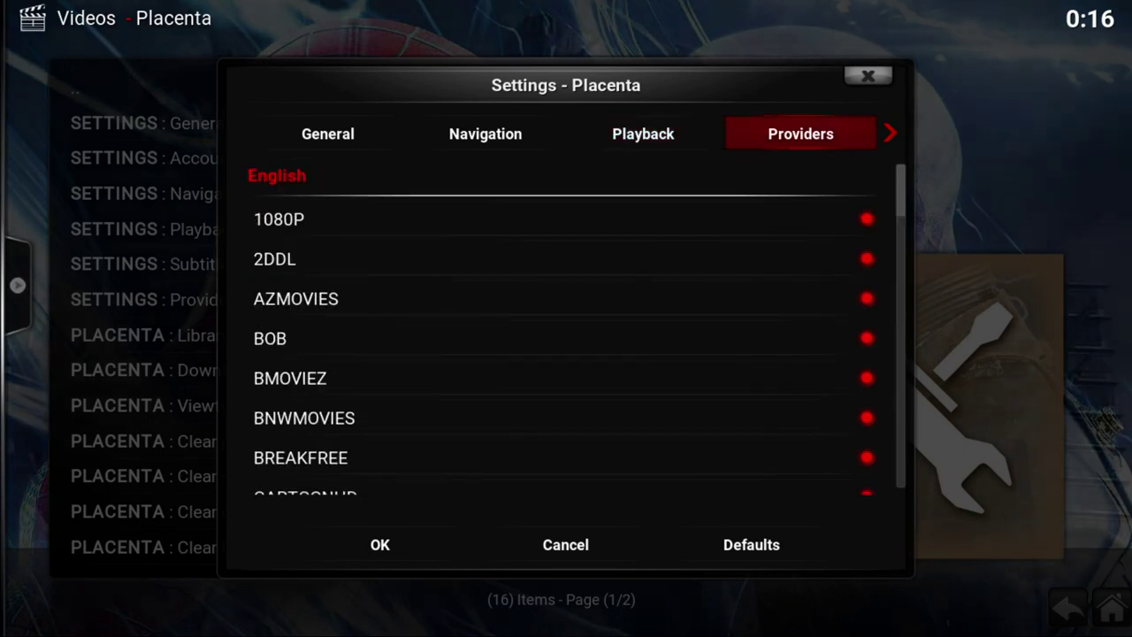
pyautogui.press('Right')
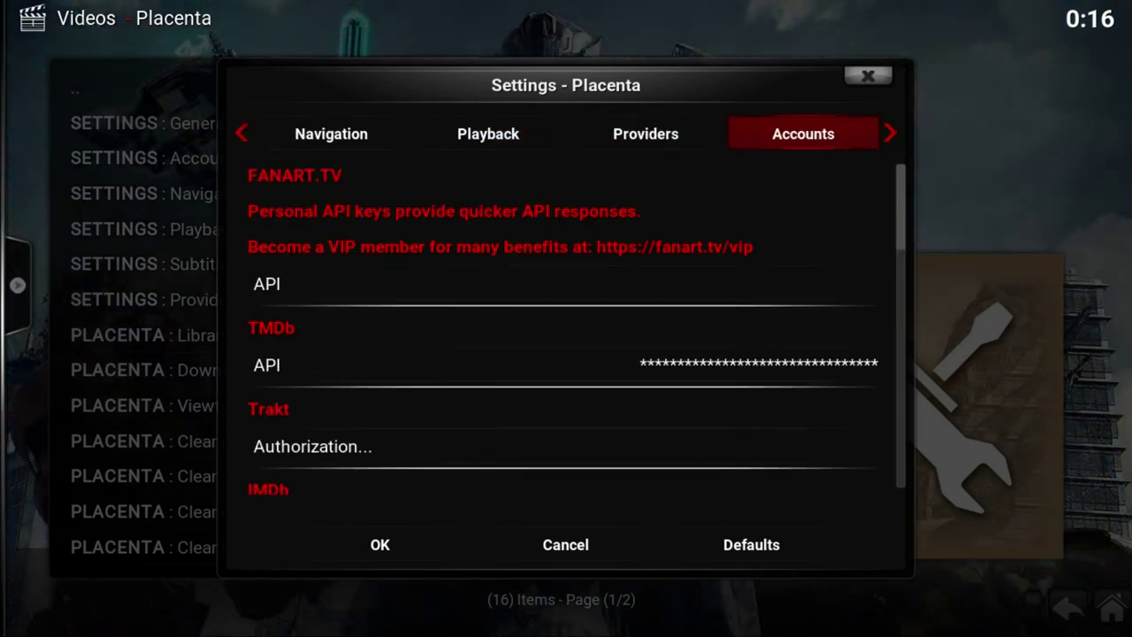
pyautogui.press('Right')
pyautogui.press('Right')
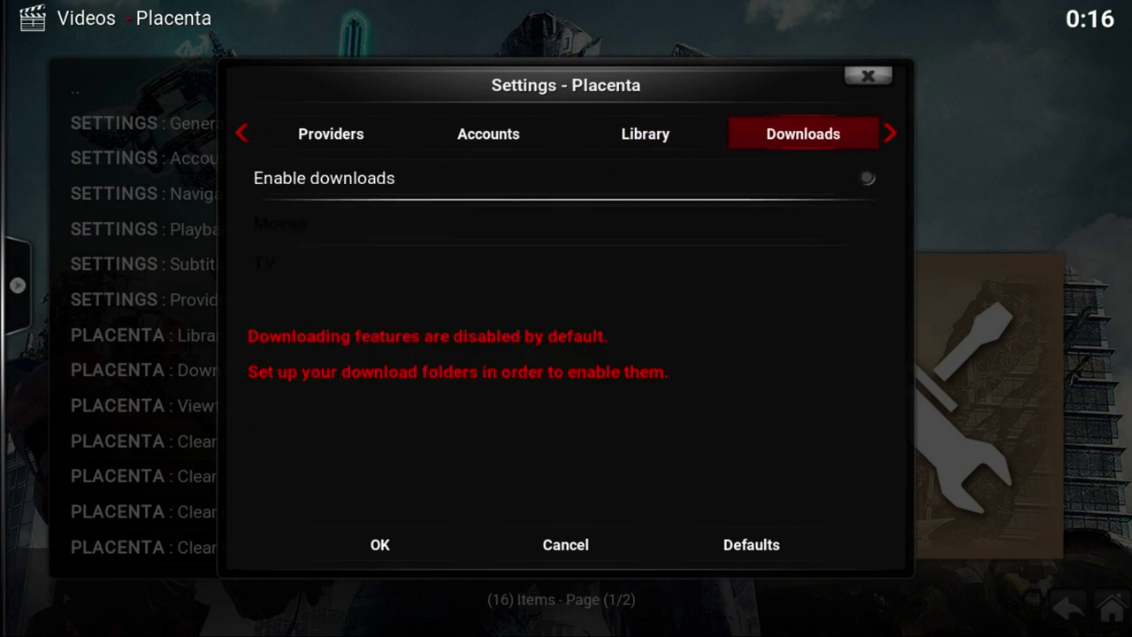
pyautogui.press('Down')
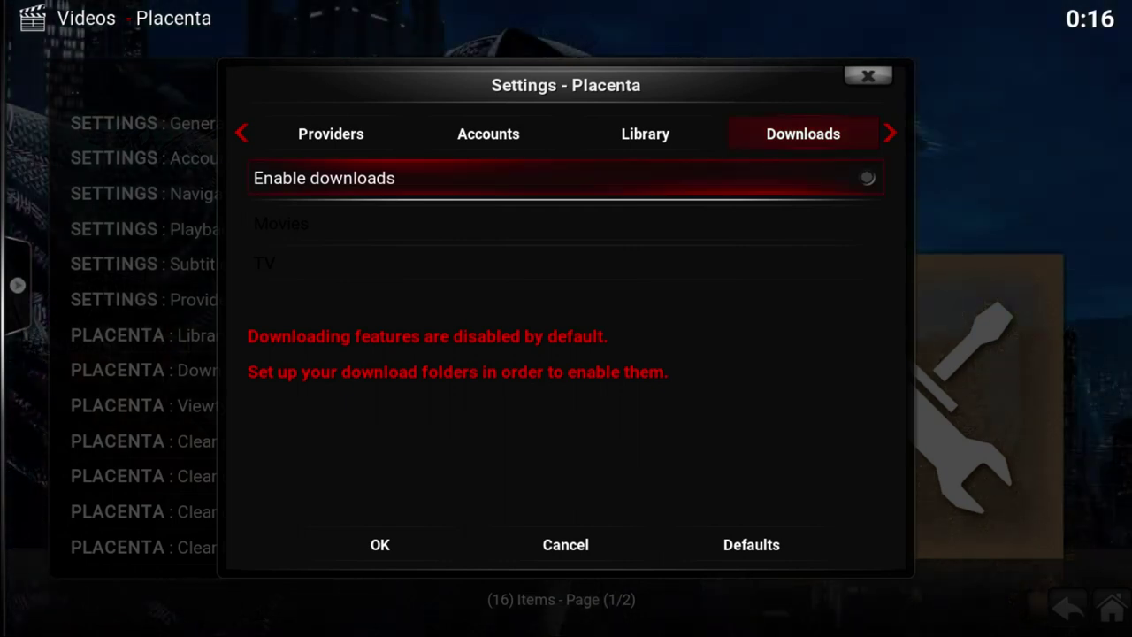
pyautogui.press('Return')
# Set the Movies download folder to /home/user/Videos/, browsing to it from the Home folder
pyautogui.press('Down')
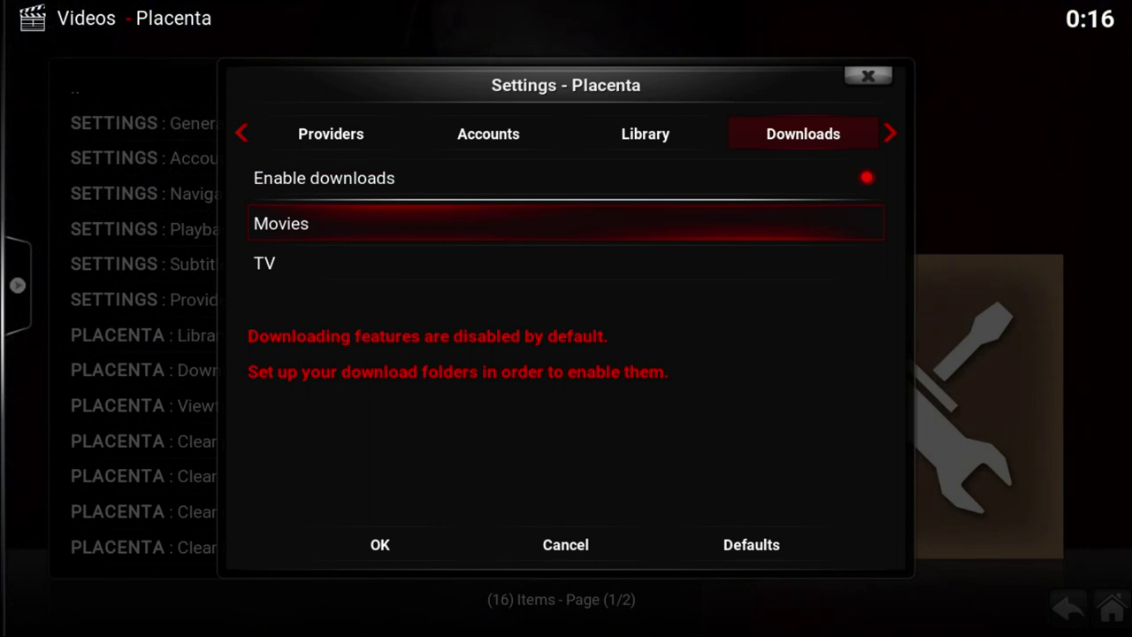
pyautogui.press('Return')
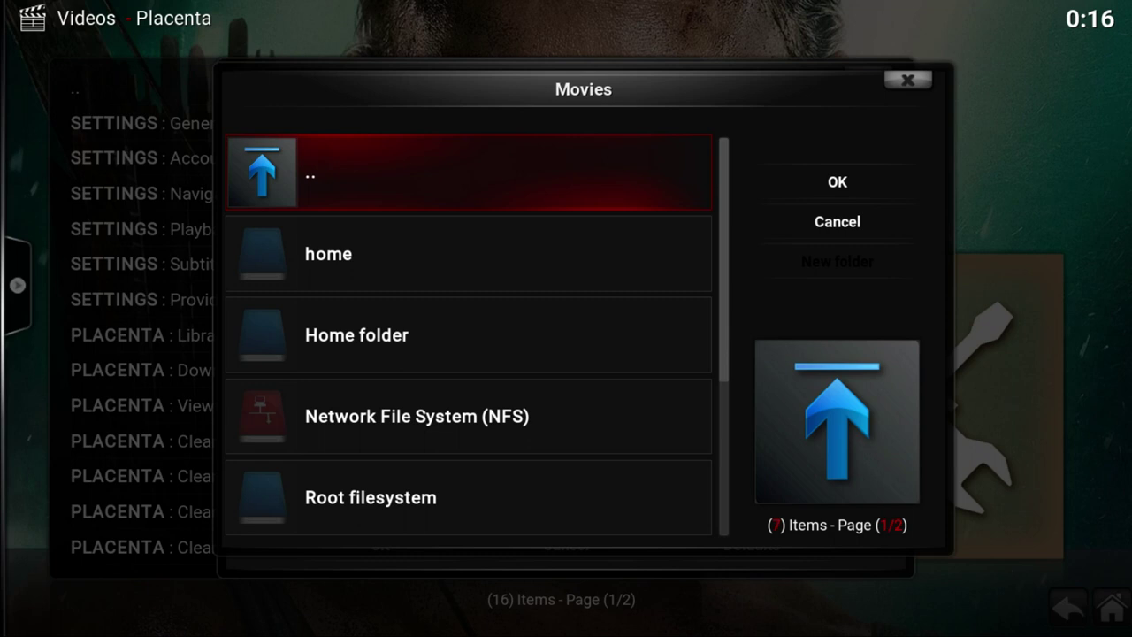
pyautogui.press('Down')
pyautogui.press('Down')
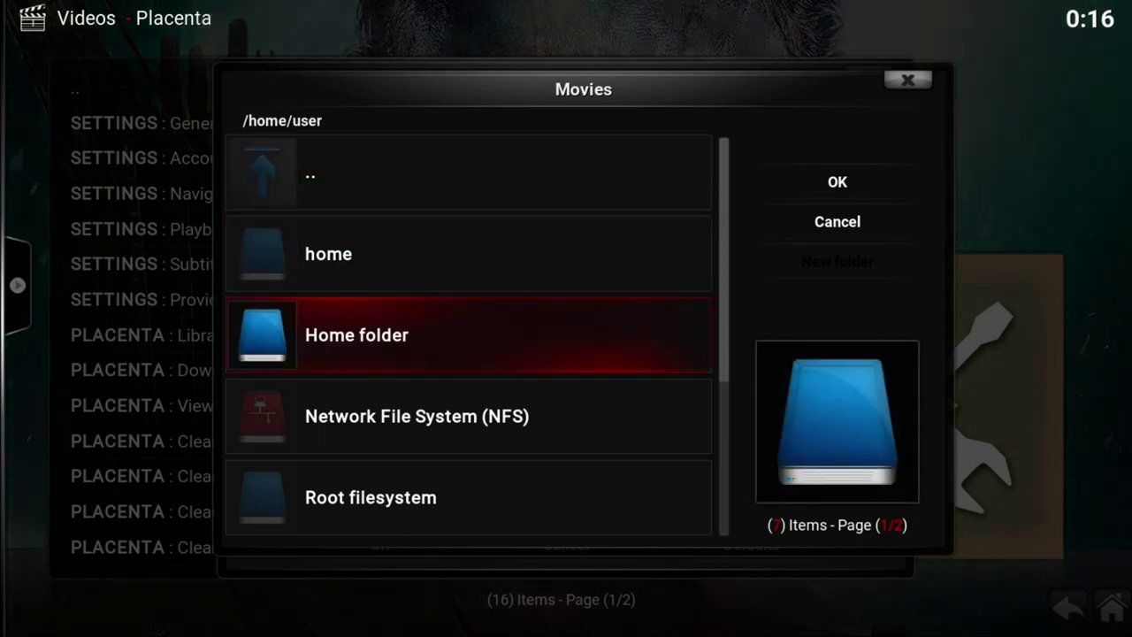
pyautogui.press('Return')
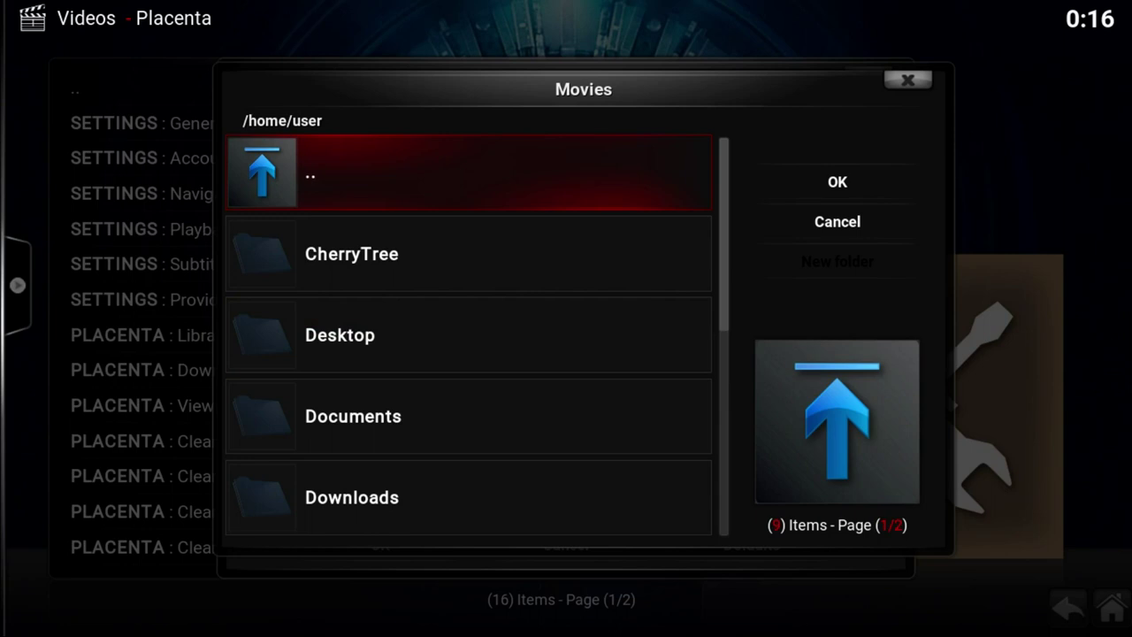
pyautogui.press('Down')
pyautogui.press('Down')
pyautogui.press('Down')
pyautogui.press('Down')
pyautogui.press('Down')
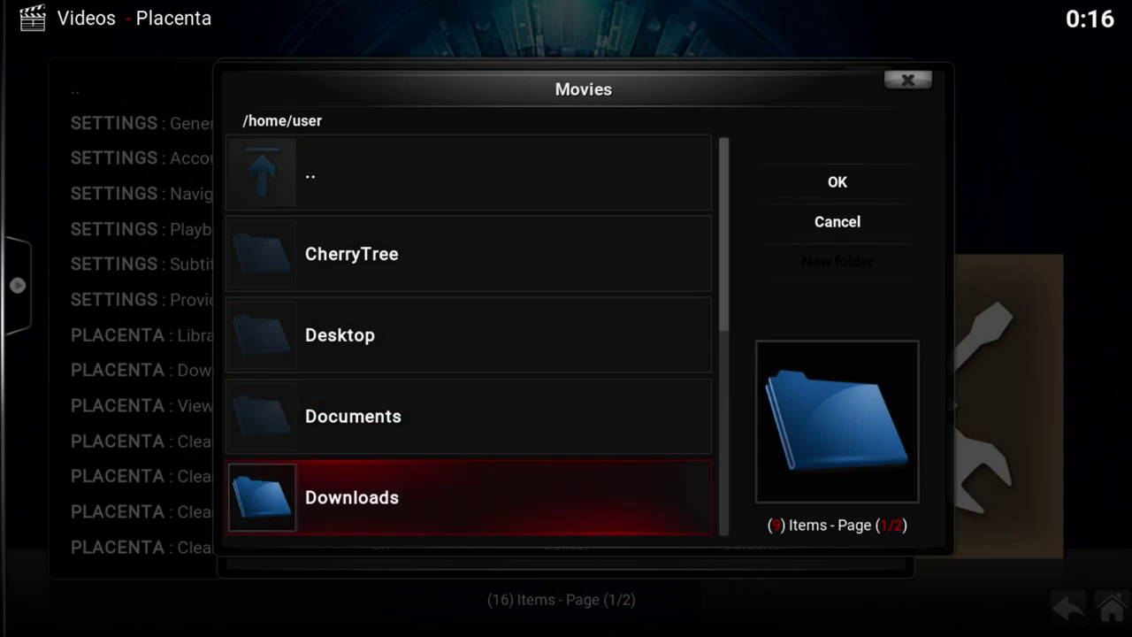
pyautogui.press('Down')
pyautogui.press('Down')
pyautogui.press('Down')
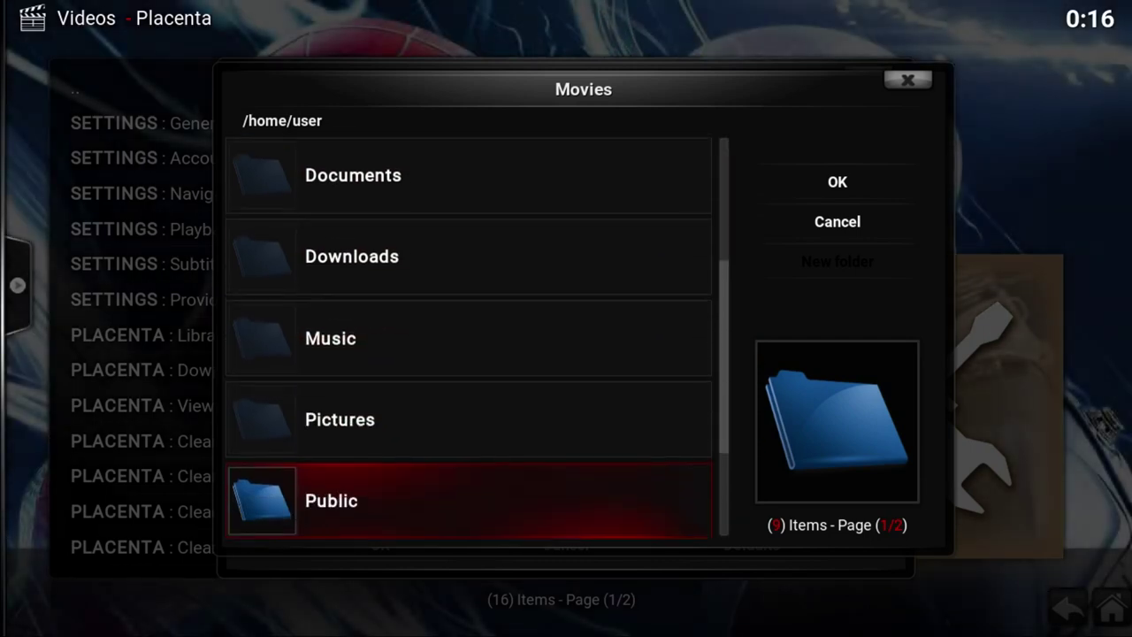
pyautogui.press('Down')
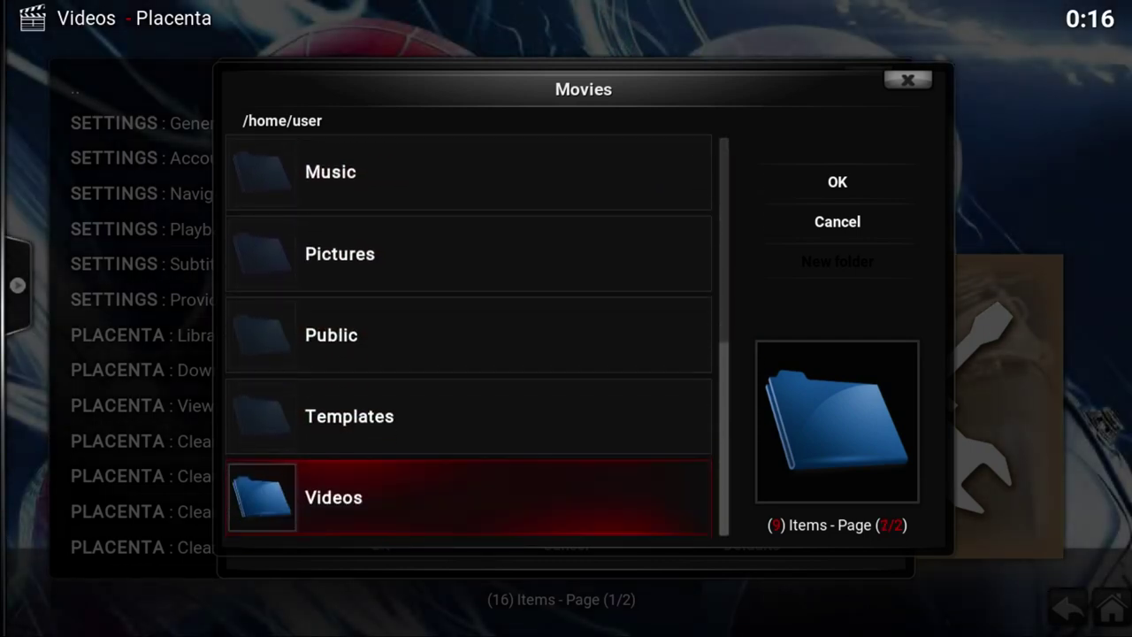
pyautogui.press('Return')
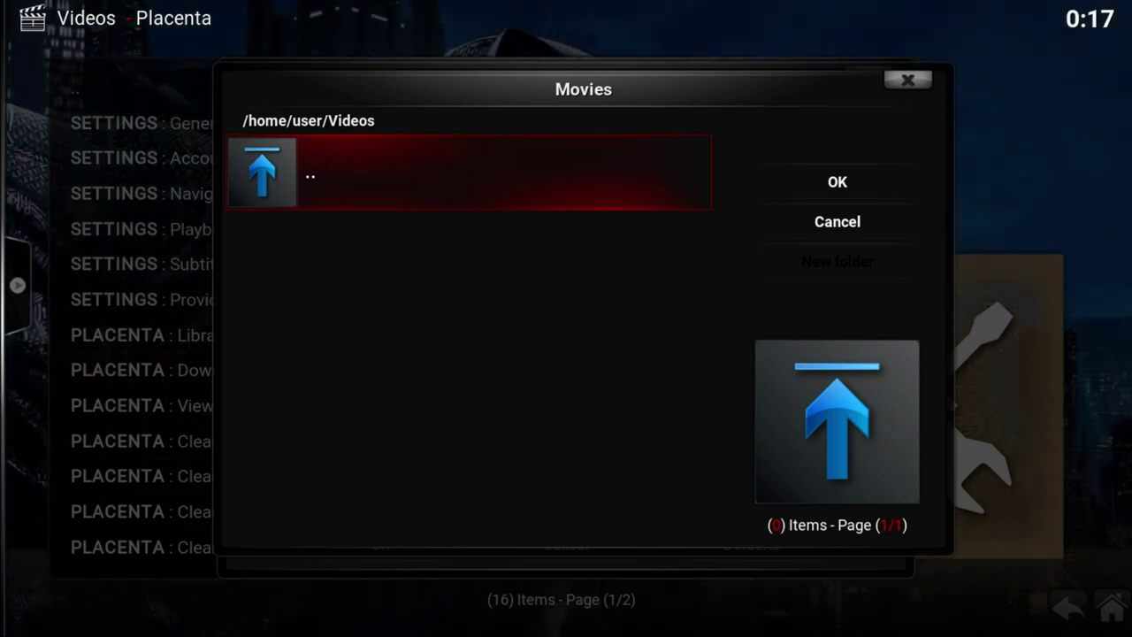
pyautogui.click(837, 181)
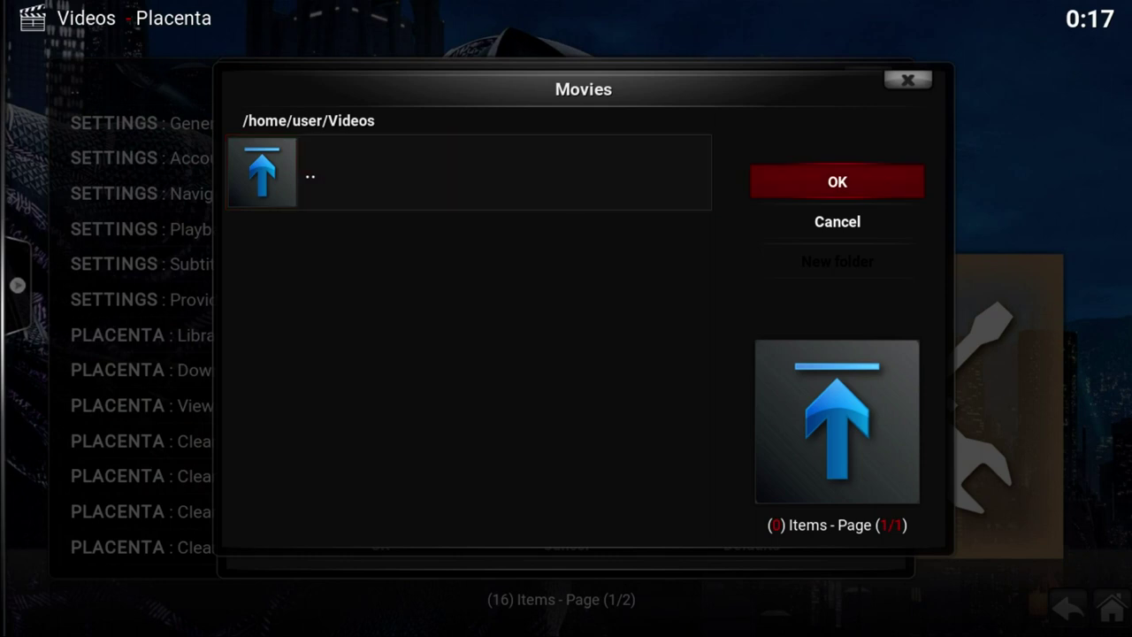
pyautogui.press('Return')
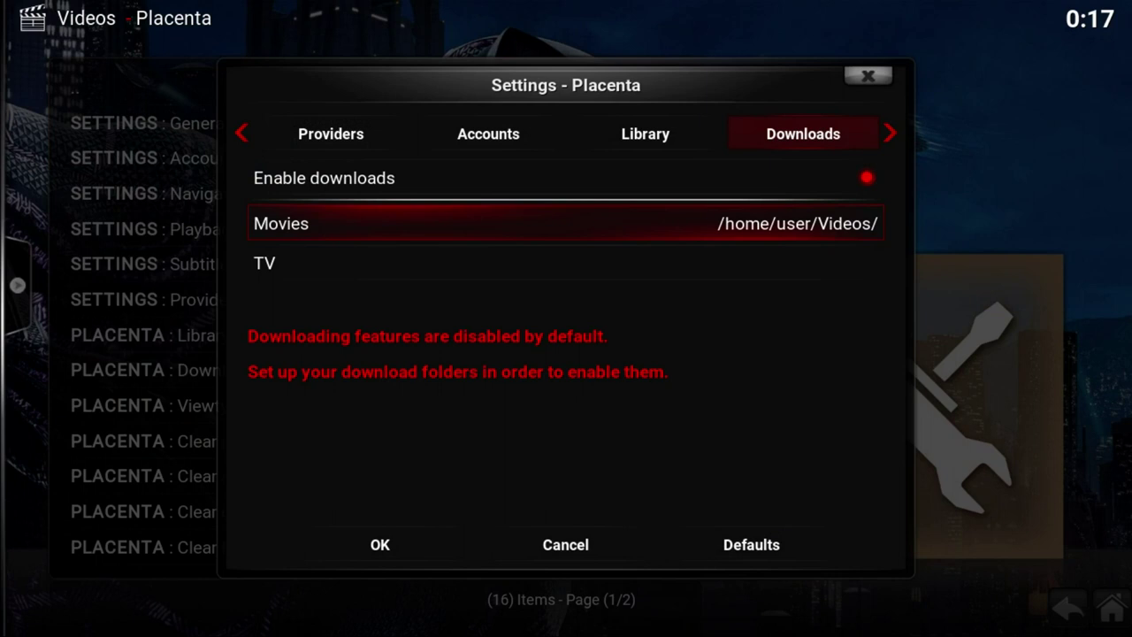
# Choose /home/user/Videos/ inside the Home folder as the TV download folder
pyautogui.click(566, 262)
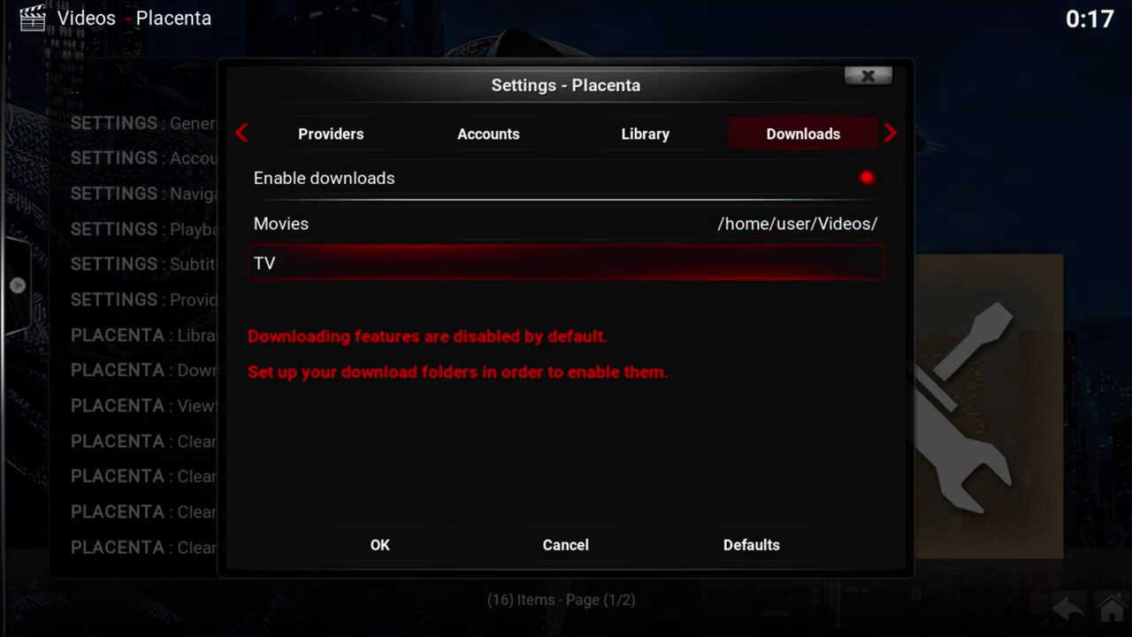
pyautogui.press('Return')
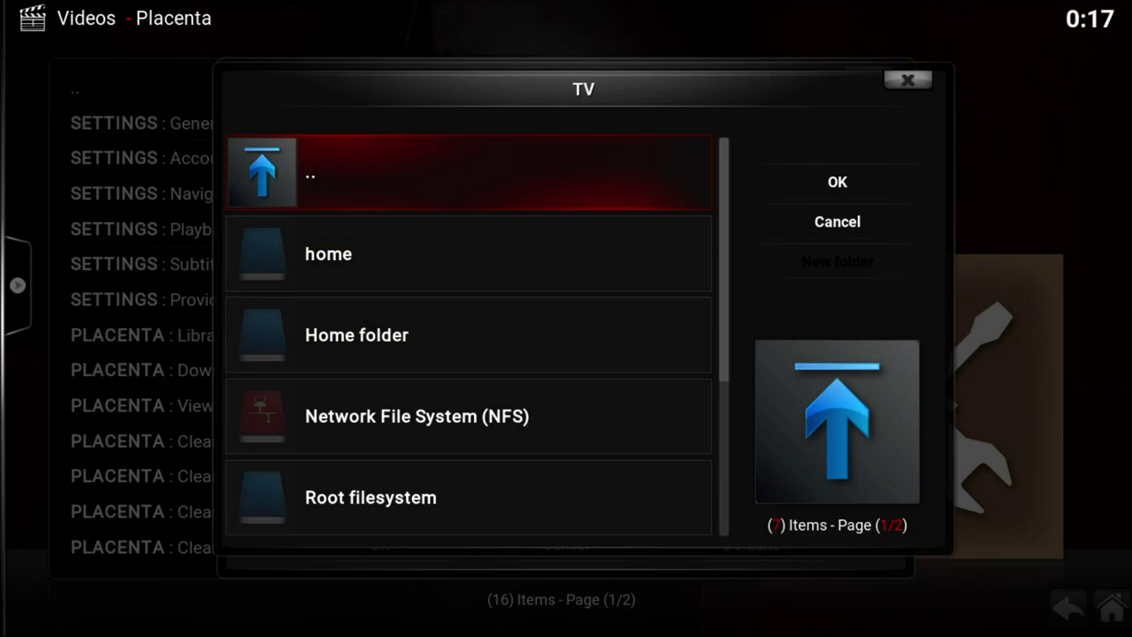
pyautogui.press('Down')
pyautogui.press('Down')
pyautogui.press('Down')
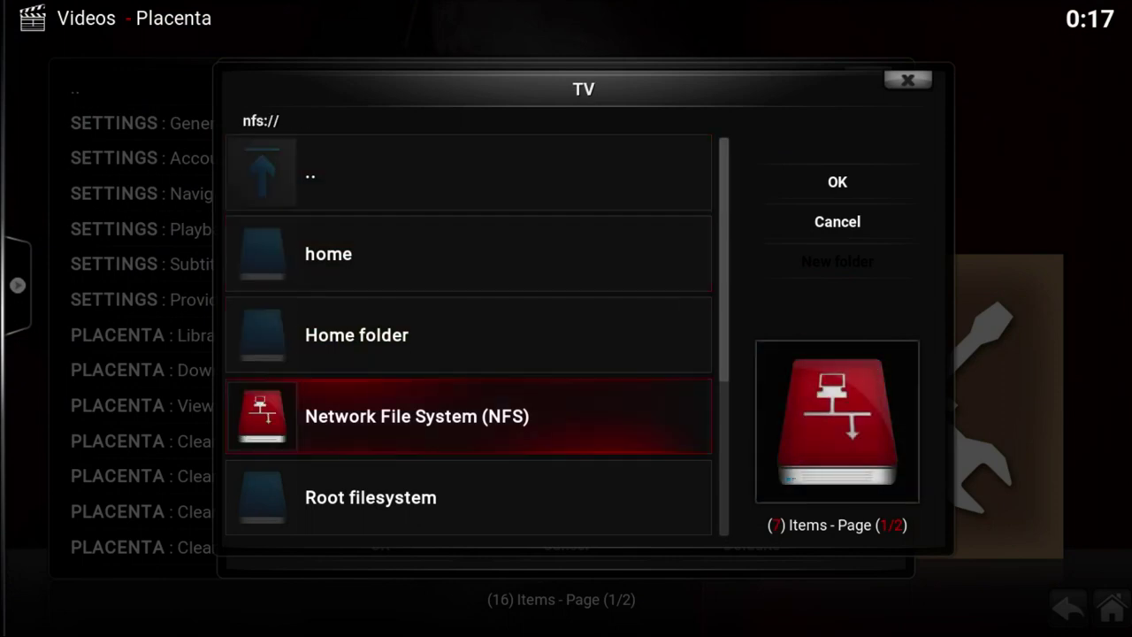
pyautogui.press('Up')
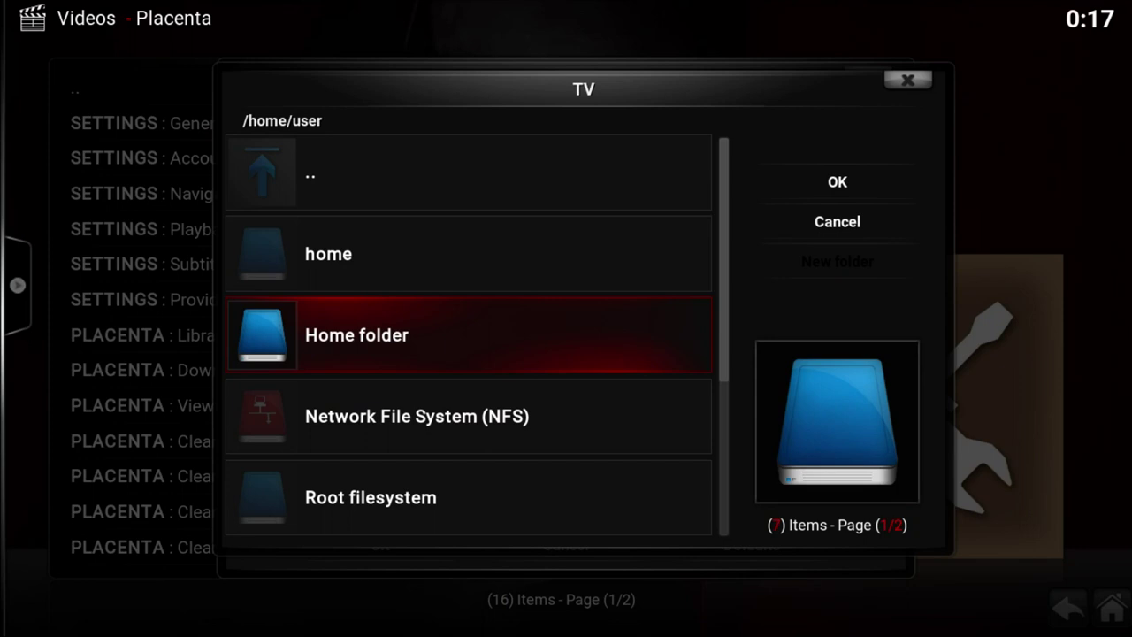
pyautogui.press('Return')
pyautogui.press('Down')
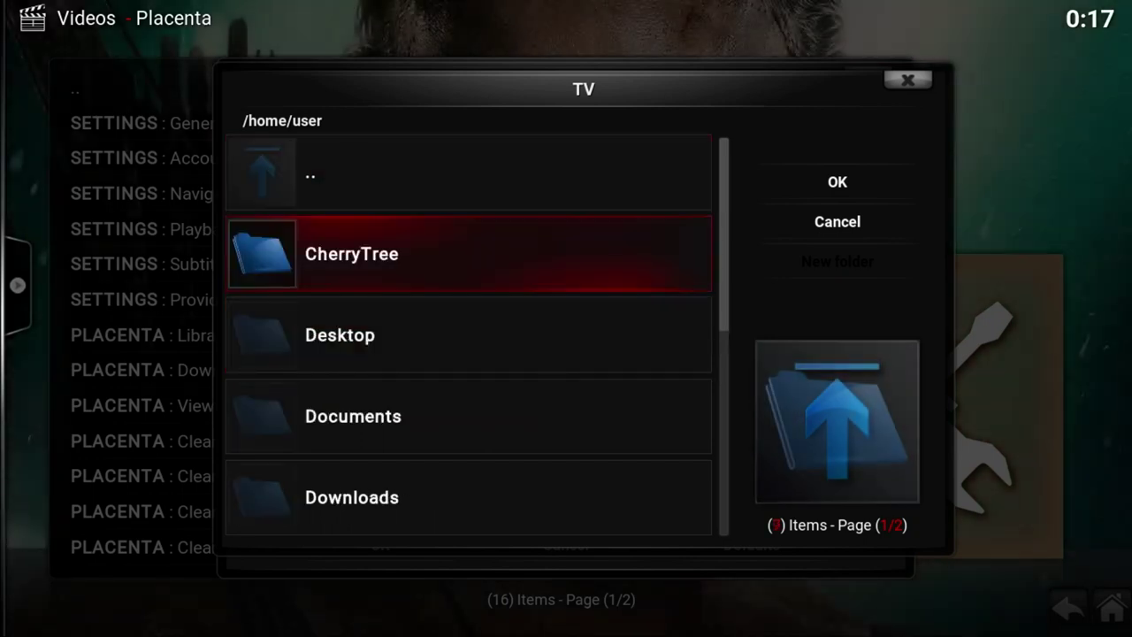
pyautogui.press('Down')
pyautogui.press('Down')
pyautogui.press('Down')
pyautogui.press('Down')
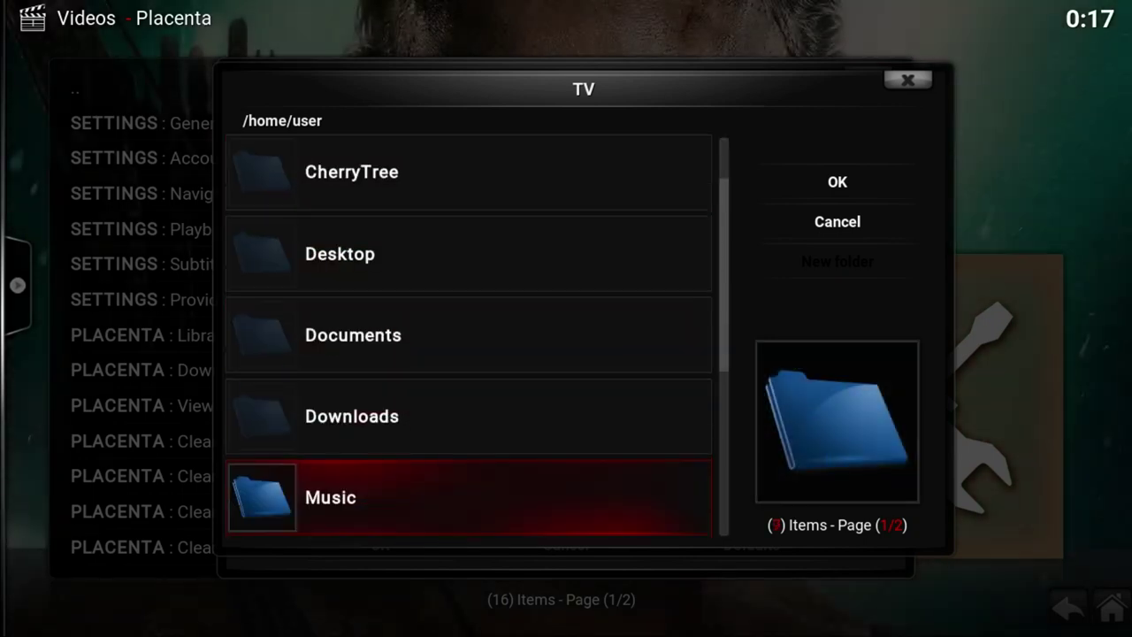
pyautogui.press('Down')
pyautogui.press('Down')
pyautogui.press('Down')
pyautogui.press('Down')
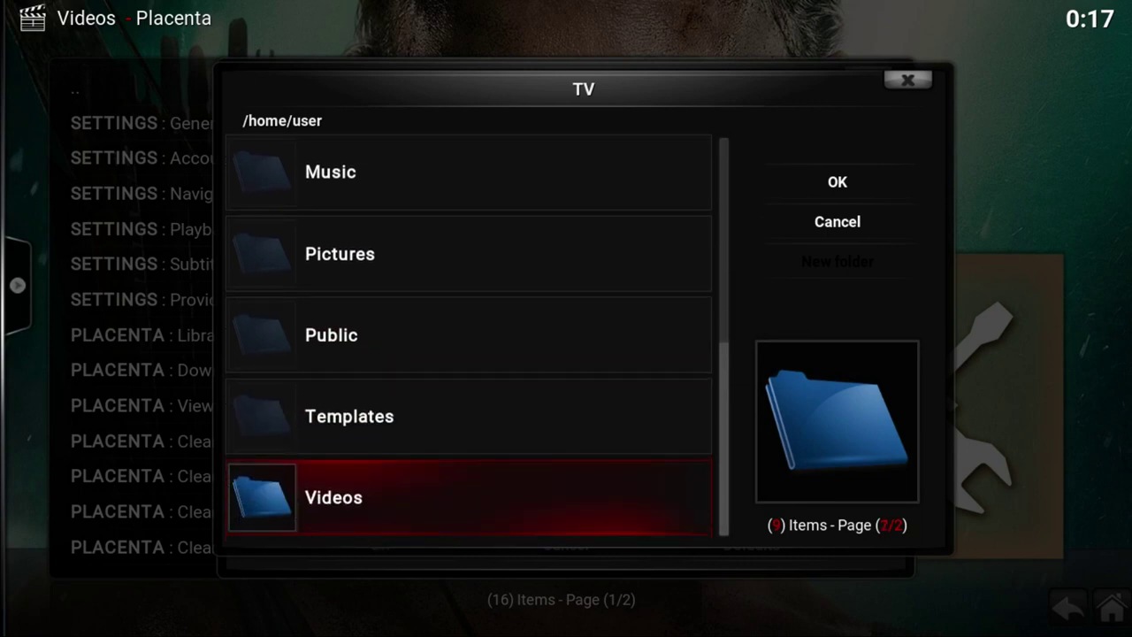
pyautogui.press('Return')
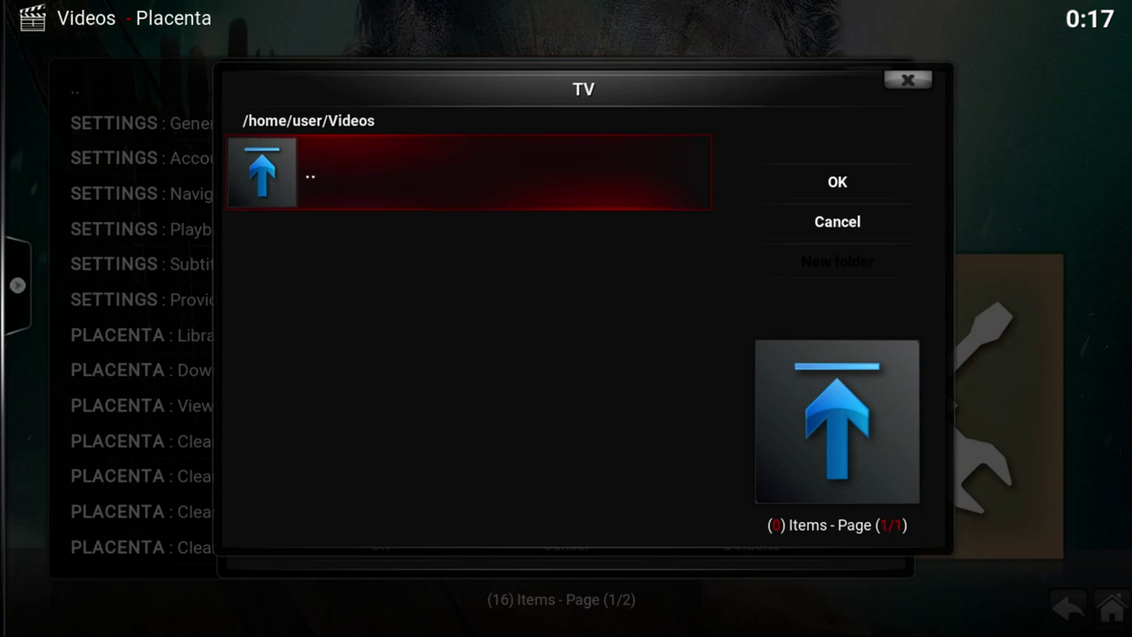
pyautogui.press('Right')
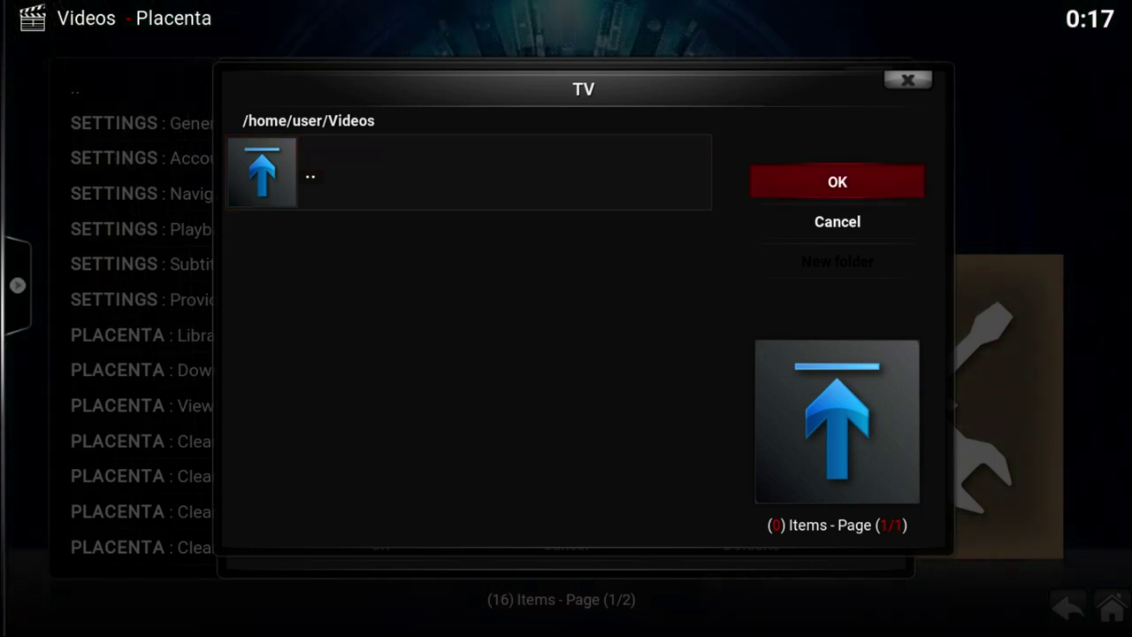
pyautogui.press('Return')
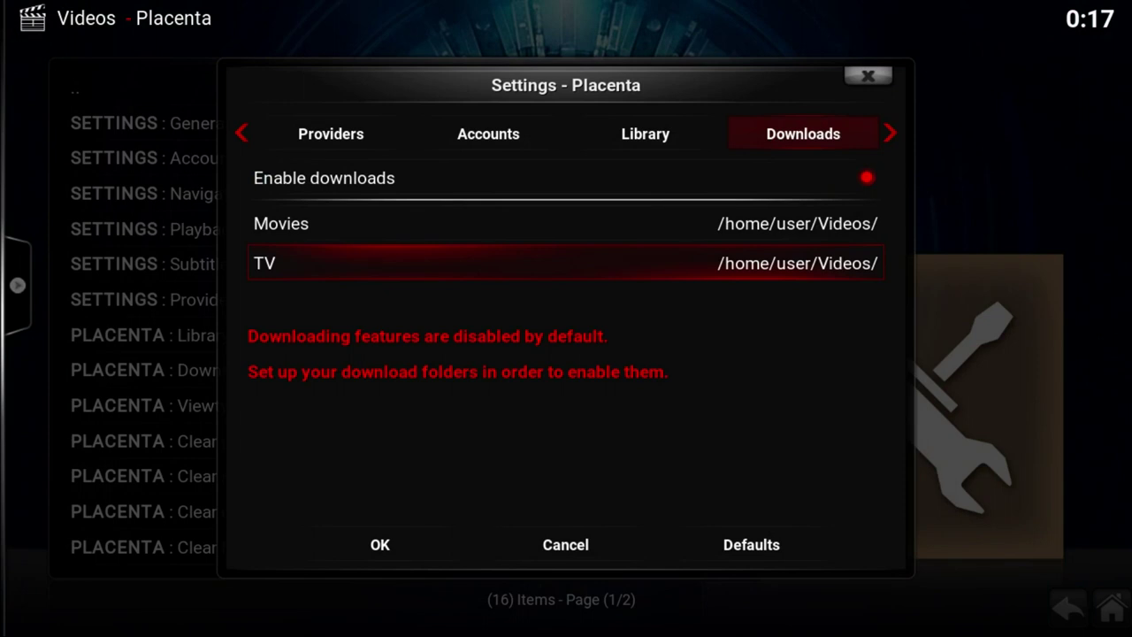
# Save the Placenta settings and return to the add-on's main list
pyautogui.press('Down')
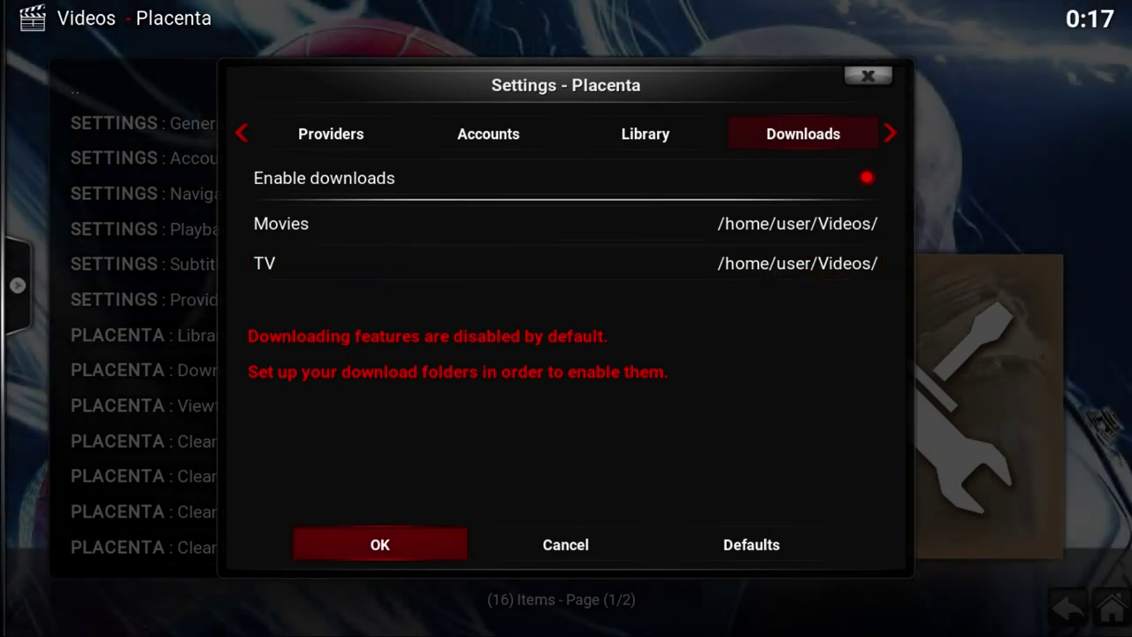
pyautogui.press('Return')
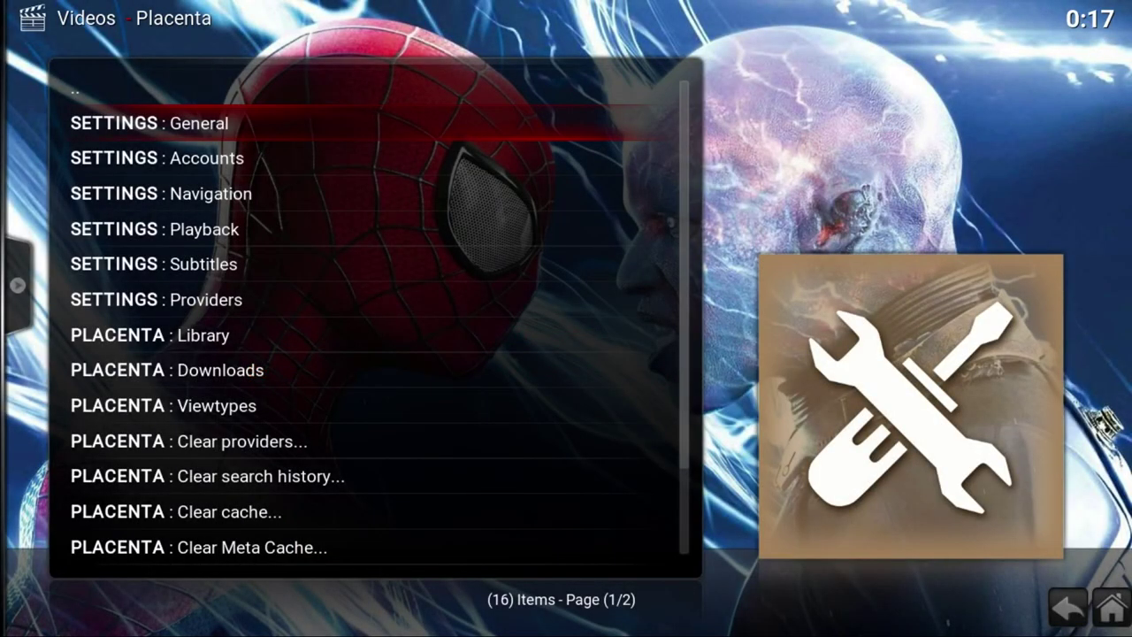
pyautogui.press('Up')
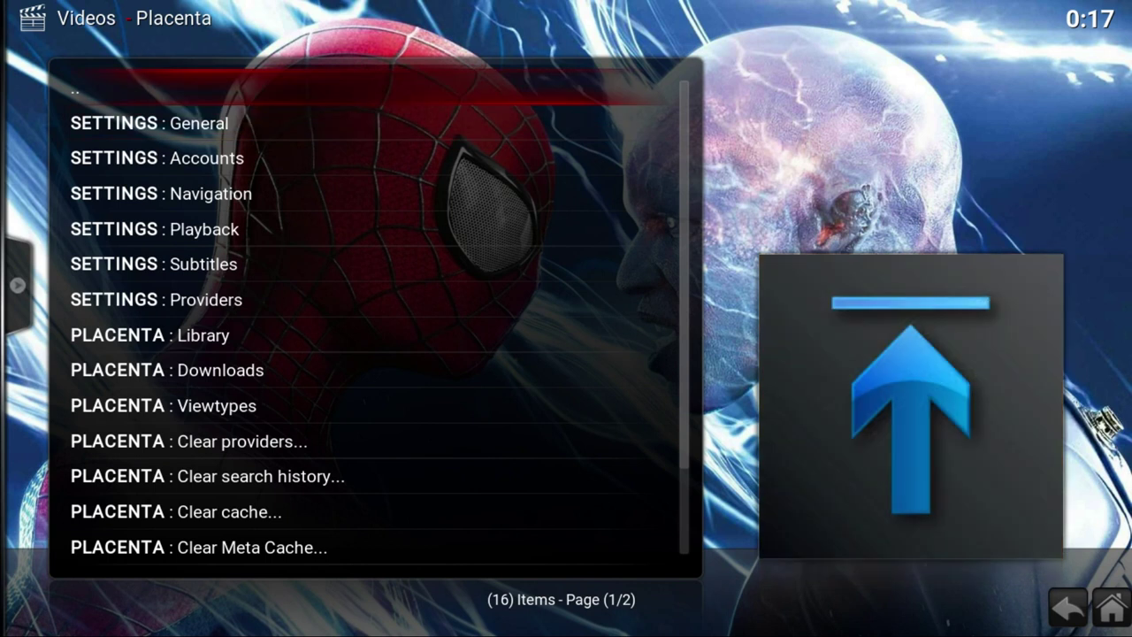
pyautogui.press('Return')
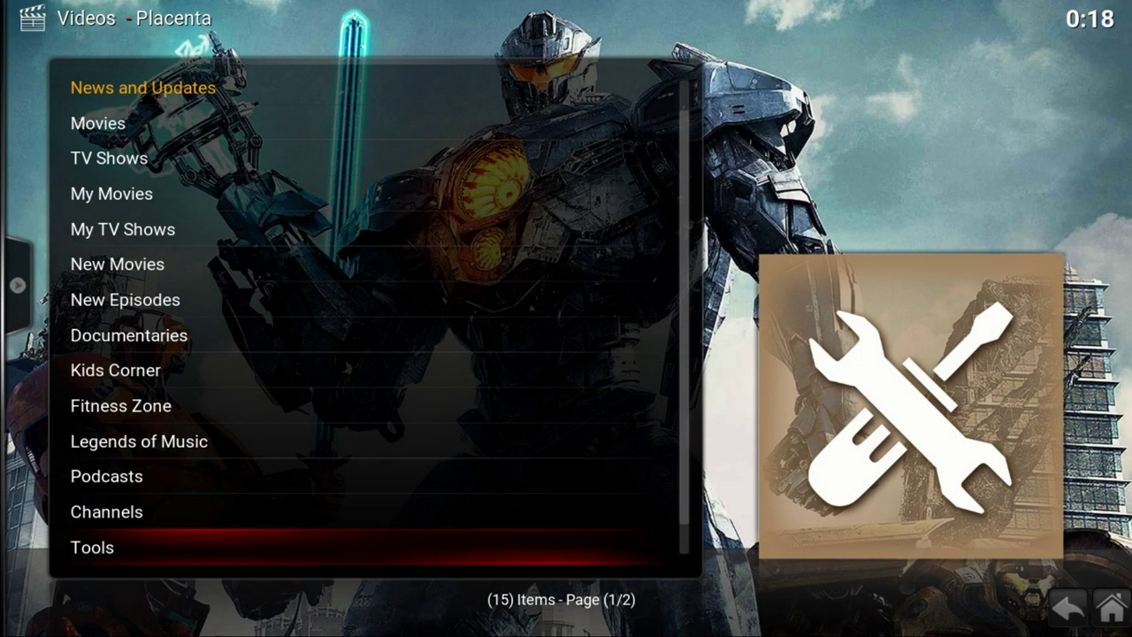
# Open the TV Shows section from Placenta's main list
pyautogui.press('Up')
pyautogui.press('Up')
pyautogui.press('Up')
pyautogui.press('Up')
pyautogui.press('Up')
pyautogui.press('Up')
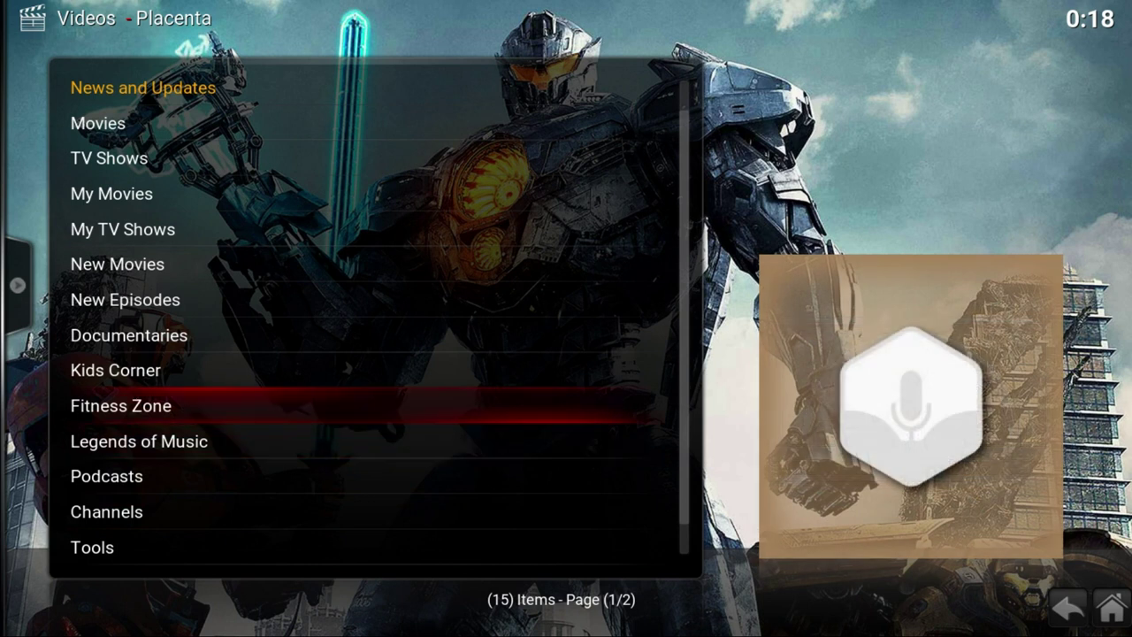
pyautogui.press('Up')
pyautogui.press('Up')
pyautogui.press('Up')
pyautogui.press('Up')
pyautogui.press('Up')
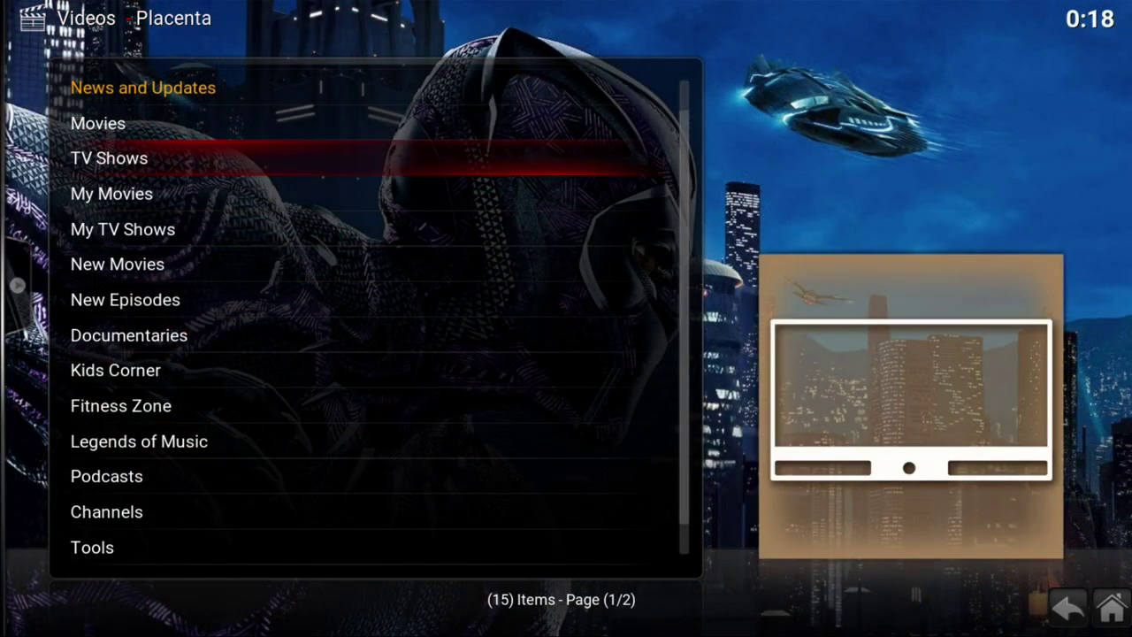
pyautogui.press('Return')
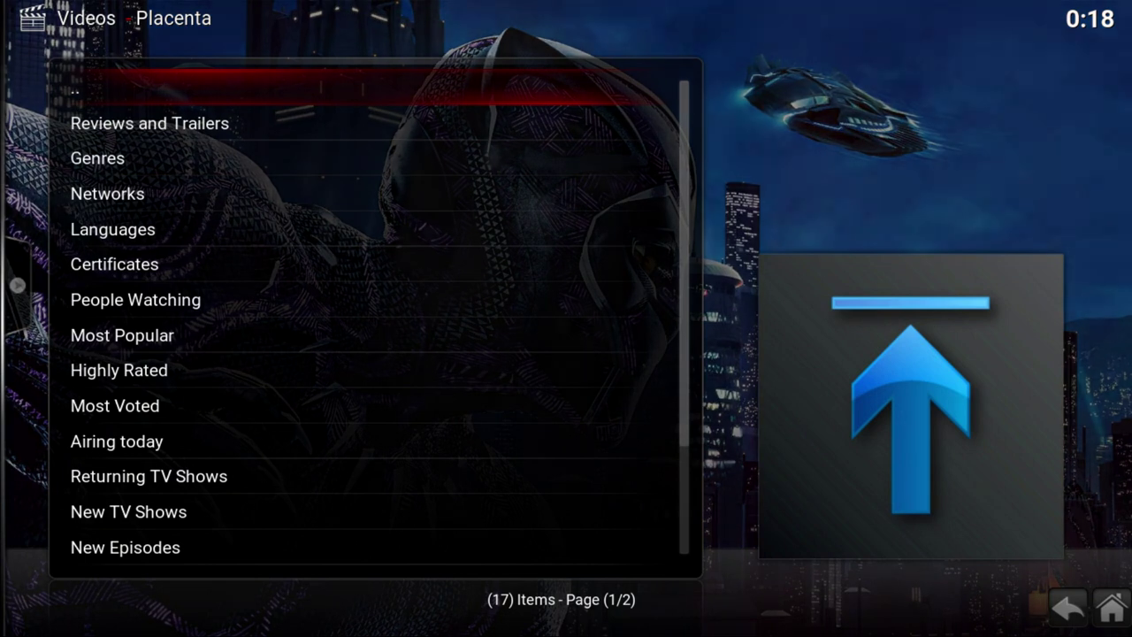
# Add the People Watching category of TV Shows to the favourites
pyautogui.press('Down')
pyautogui.press('Down')
pyautogui.press('Down')
pyautogui.press('Down')
pyautogui.press('Down')
pyautogui.press('Down')
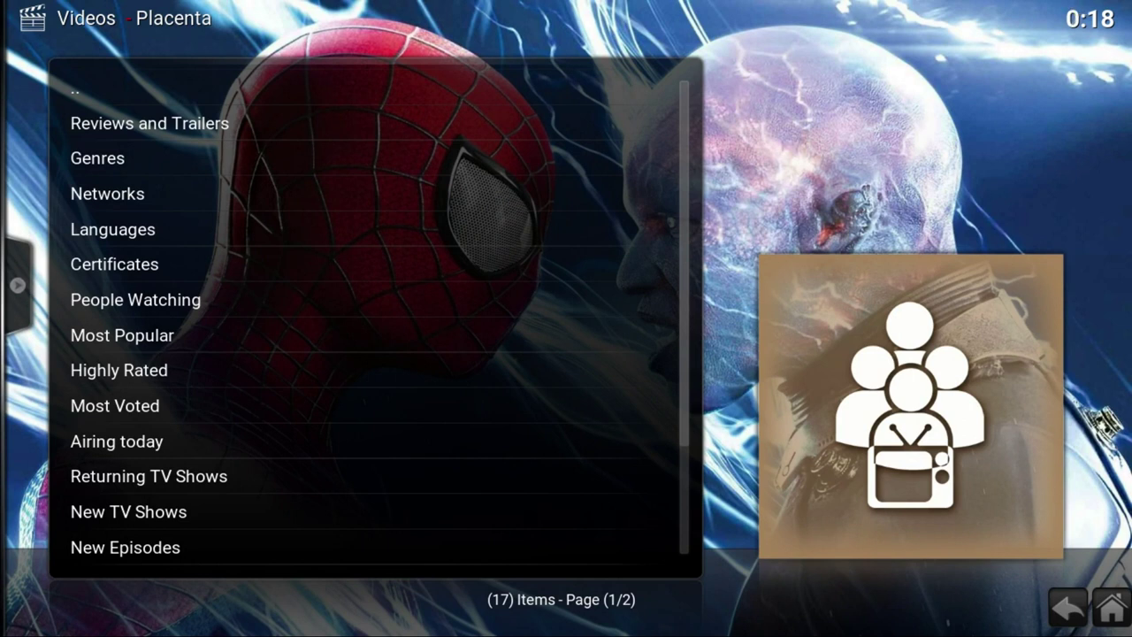
pyautogui.press('Down')
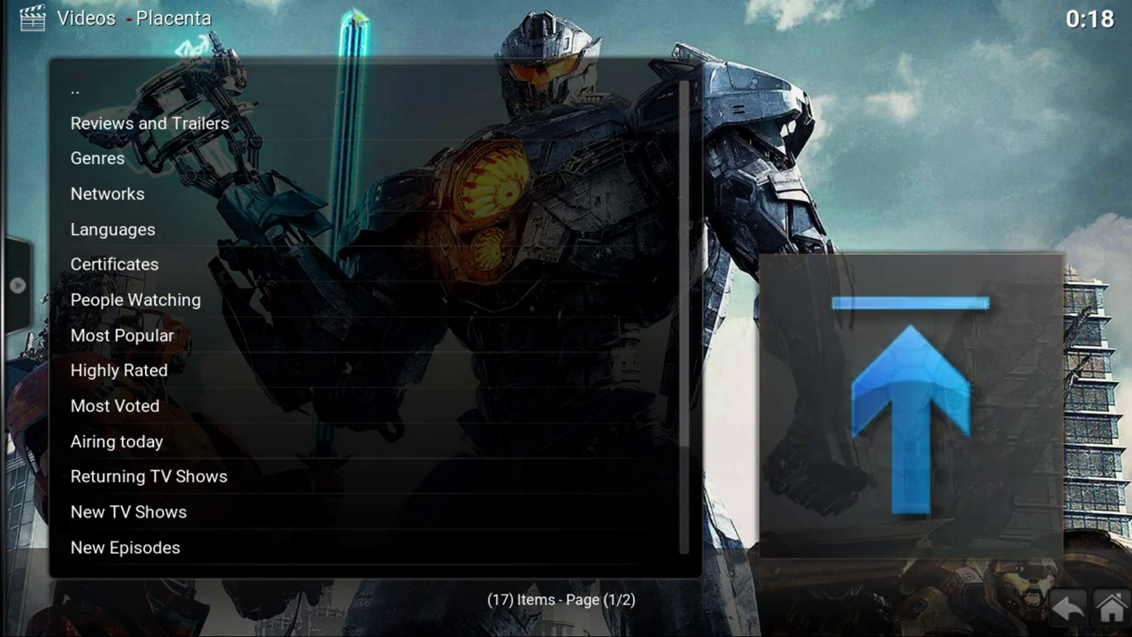
pyautogui.rightClick(180, 305)
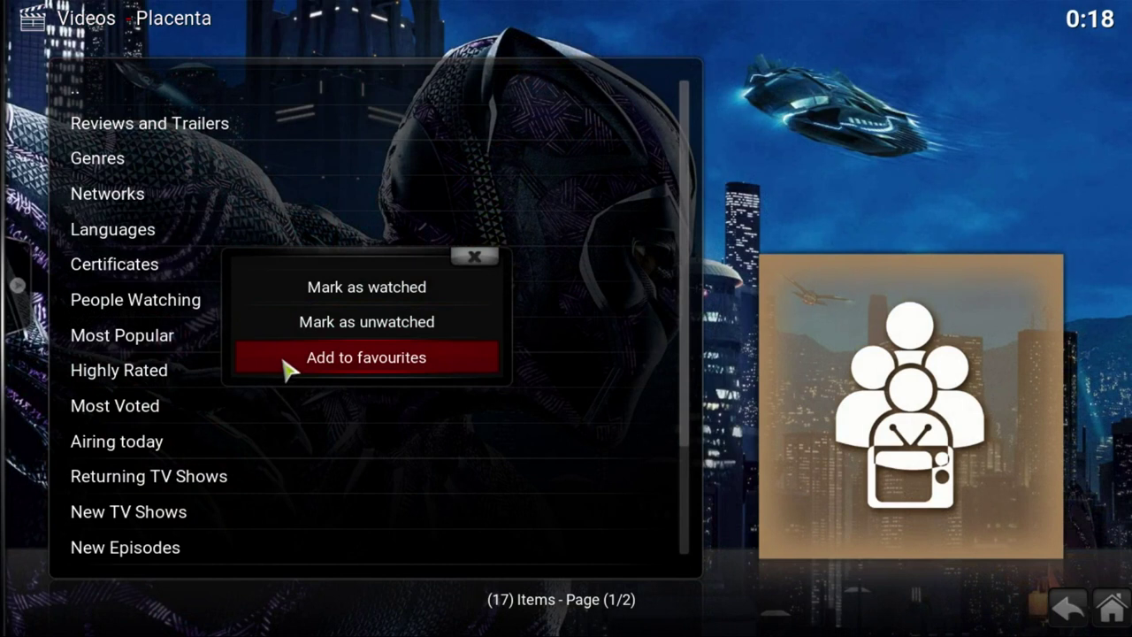
pyautogui.click(289, 366)
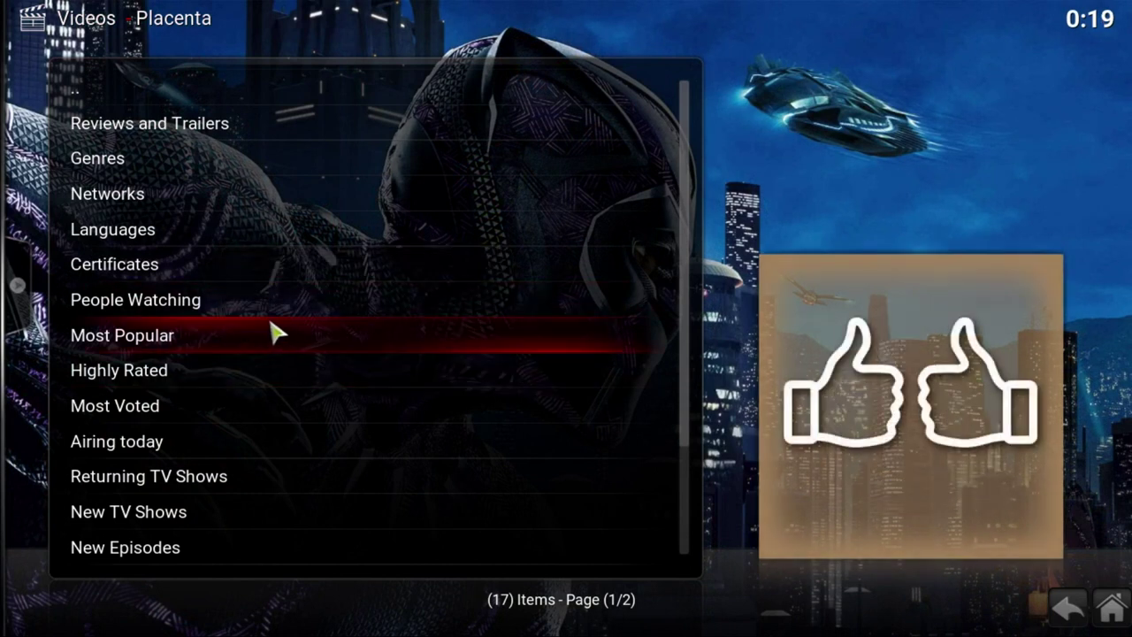
# Leave the TV Shows categories and return to Placenta's main list
pyautogui.press('Up')
pyautogui.press('Up')
pyautogui.press('Up')
pyautogui.press('Up')
pyautogui.press('Up')
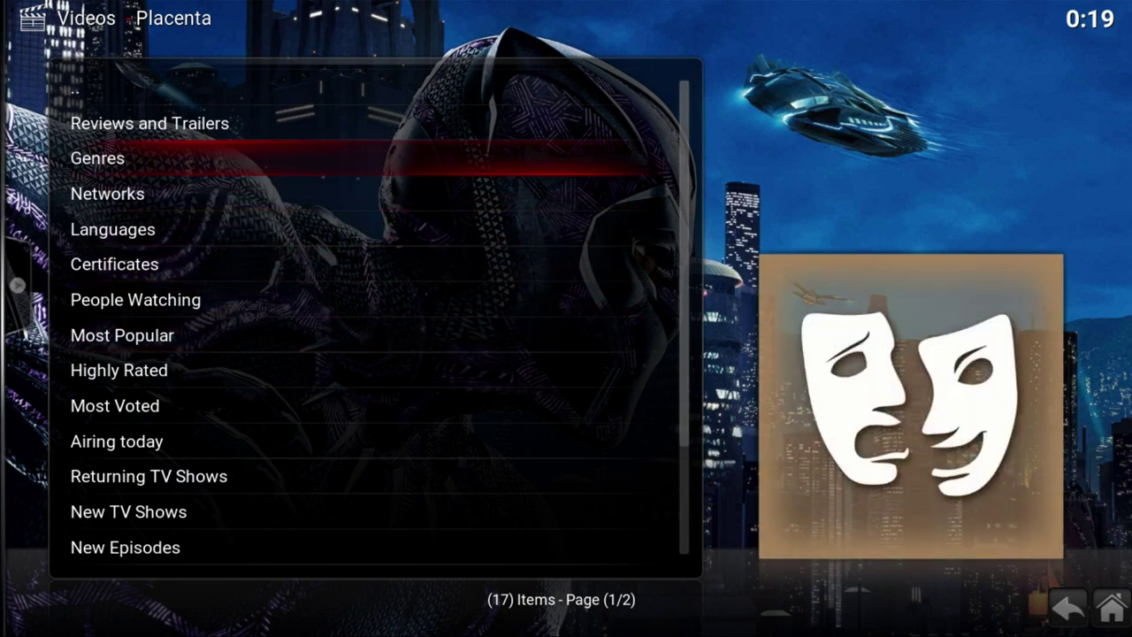
pyautogui.press('Up')
pyautogui.press('Up')
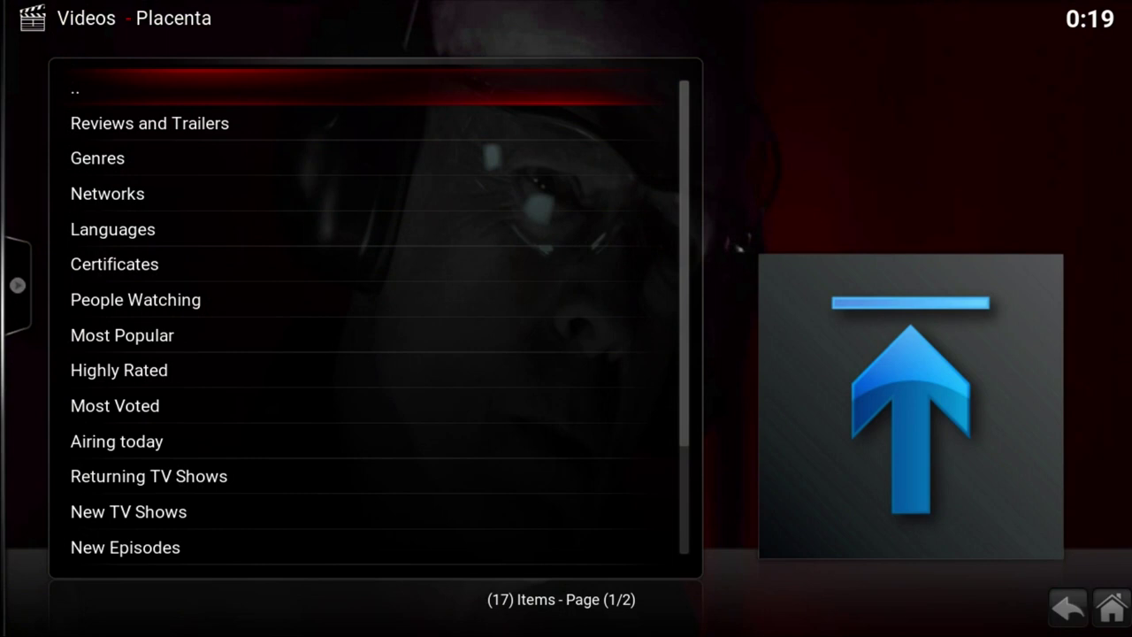
pyautogui.press('Return')
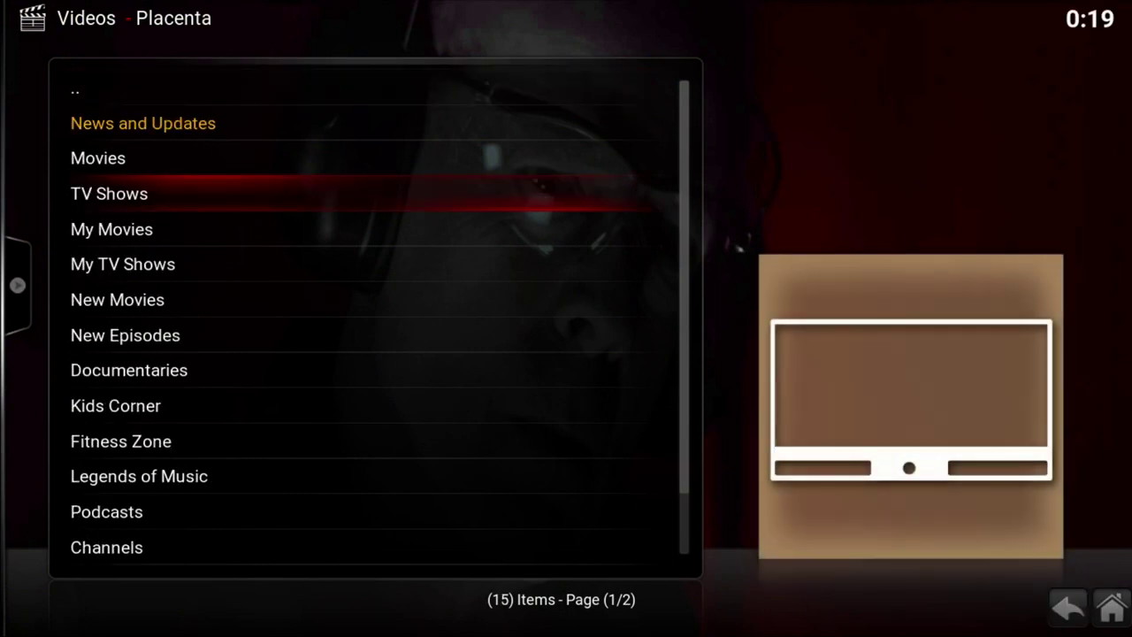
# Open Placenta's Movies section and add its People Watching category to the favourites
pyautogui.press('Up')
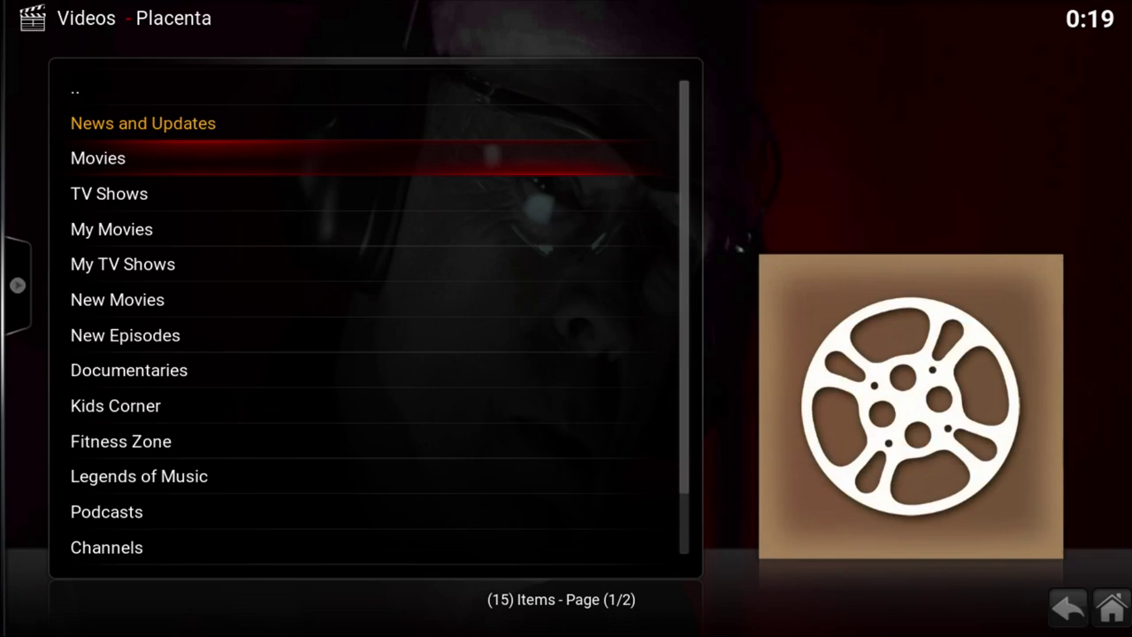
pyautogui.press('Return')
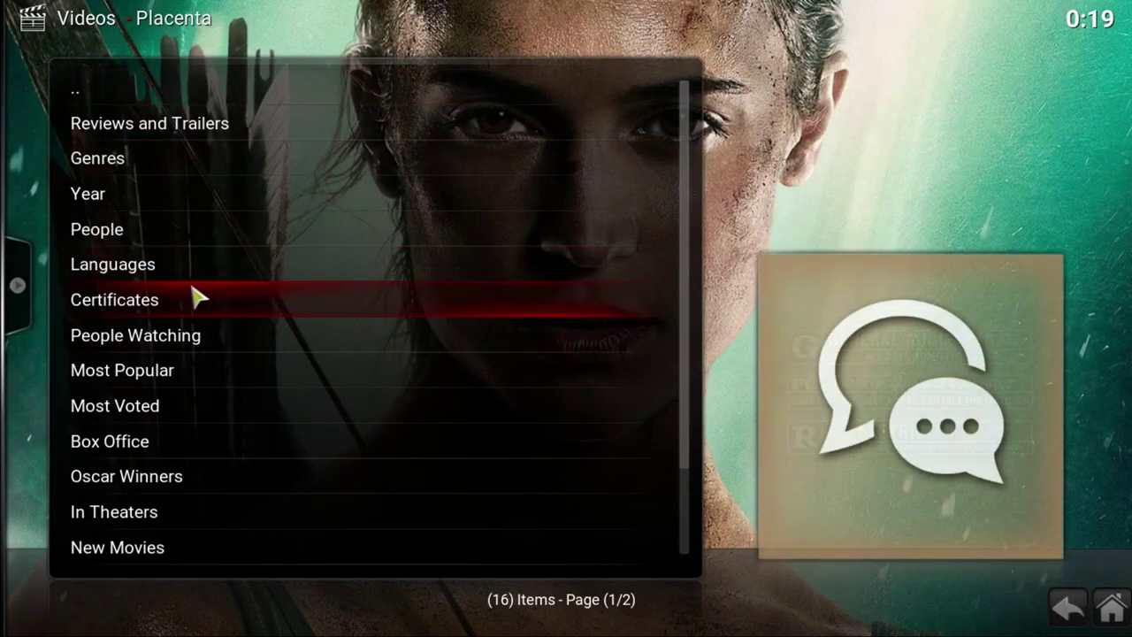
pyautogui.rightClick(165, 340)
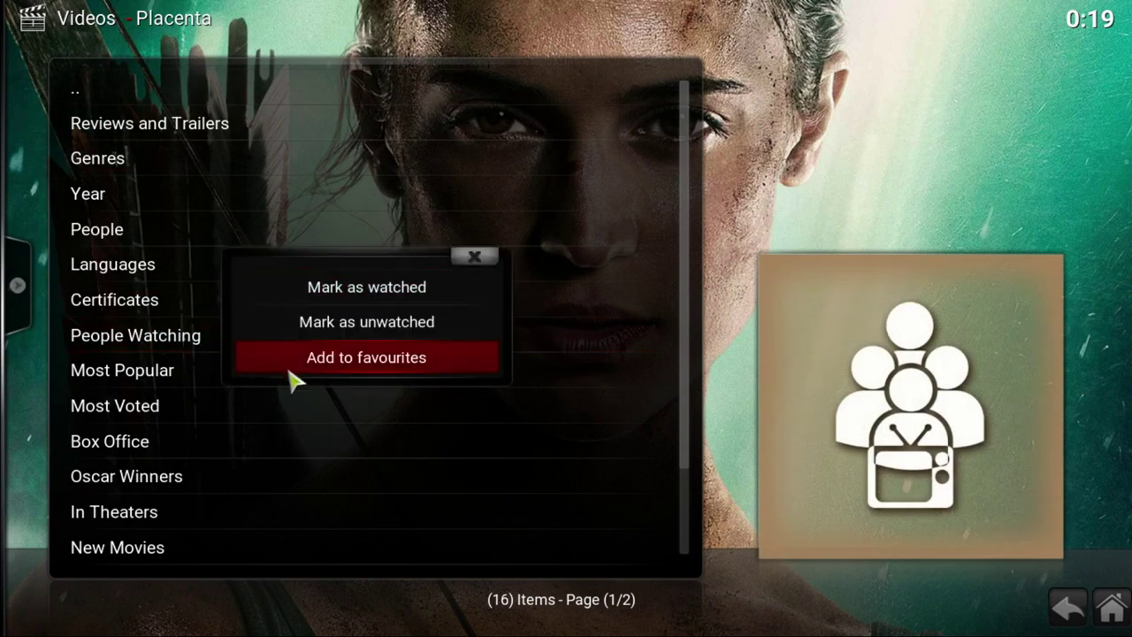
pyautogui.click(352, 370)
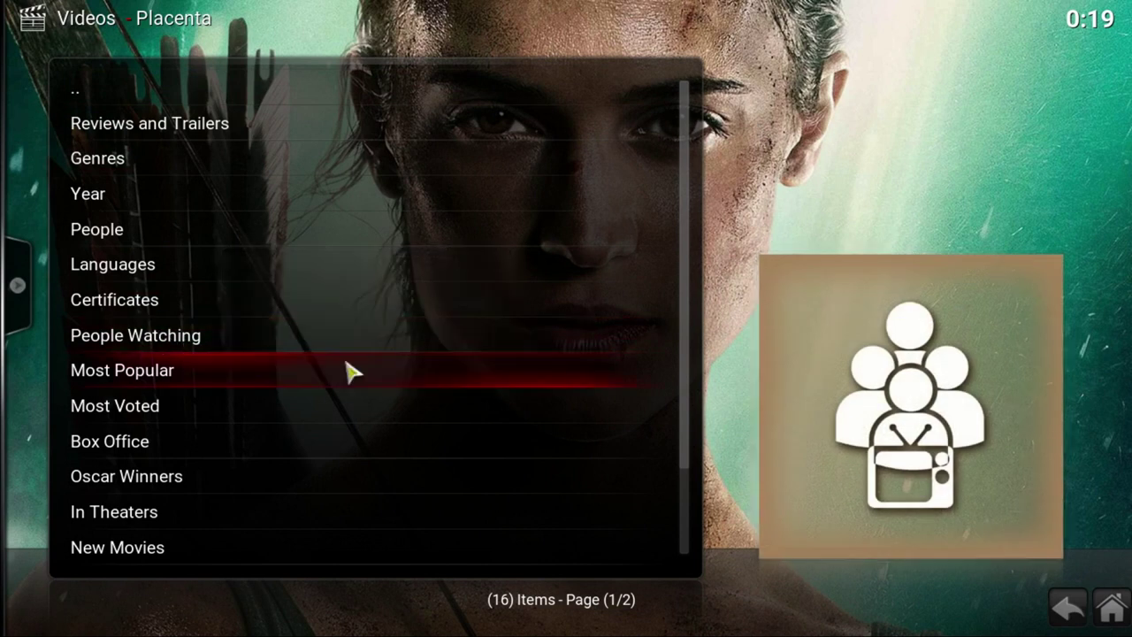
# Leave the Movies categories and the Placenta add-on, returning to the home screen
pyautogui.click(133, 99)
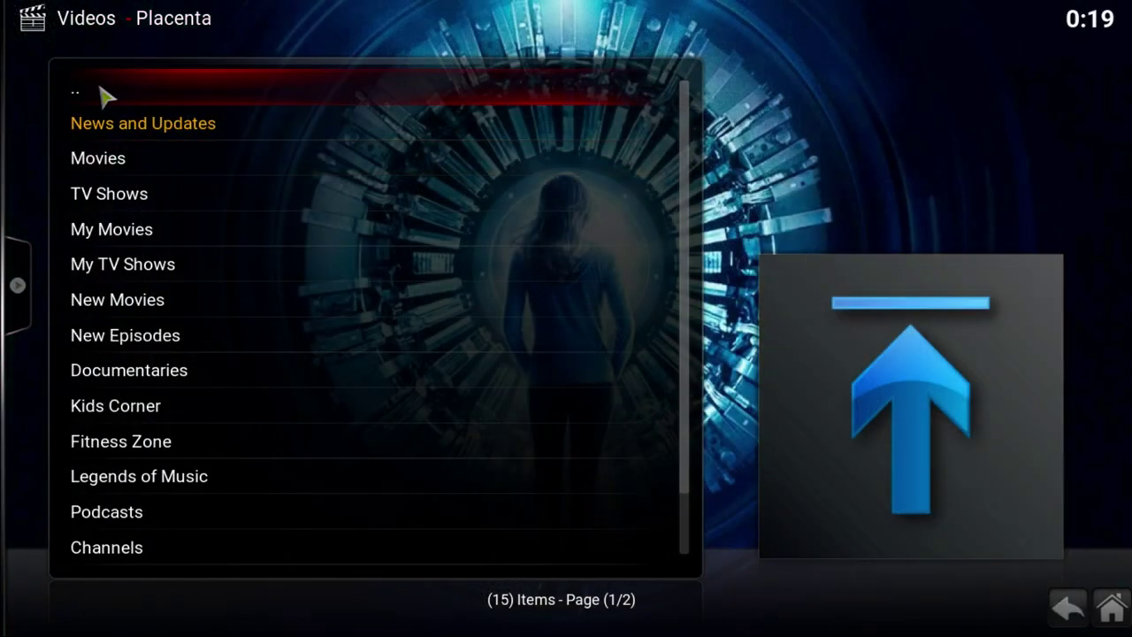
pyautogui.click(106, 93)
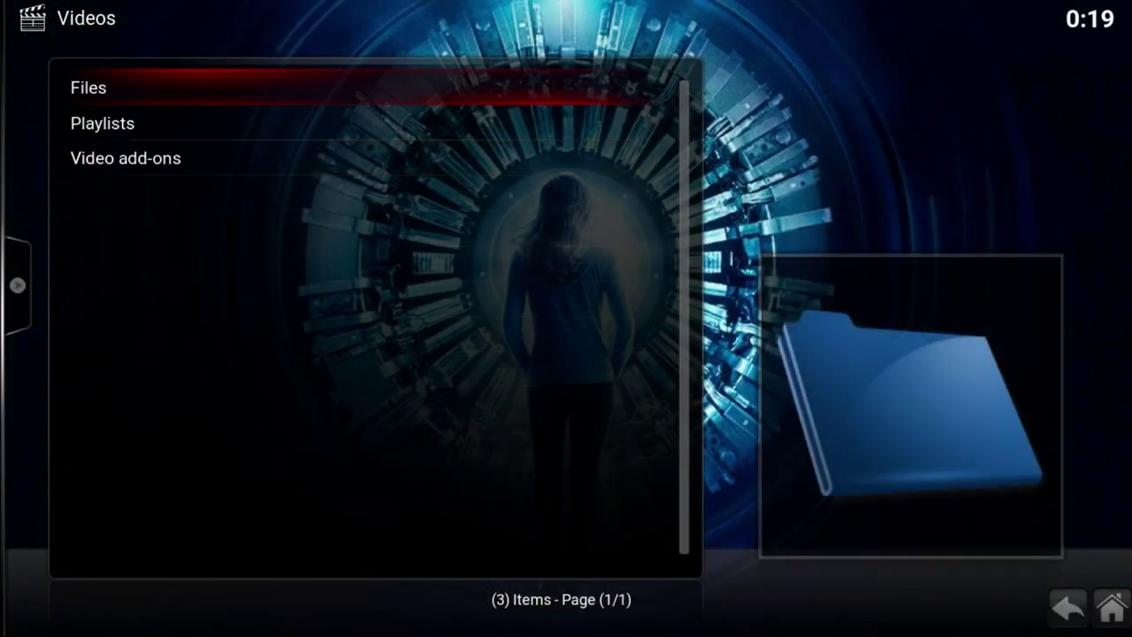
pyautogui.press('Escape')
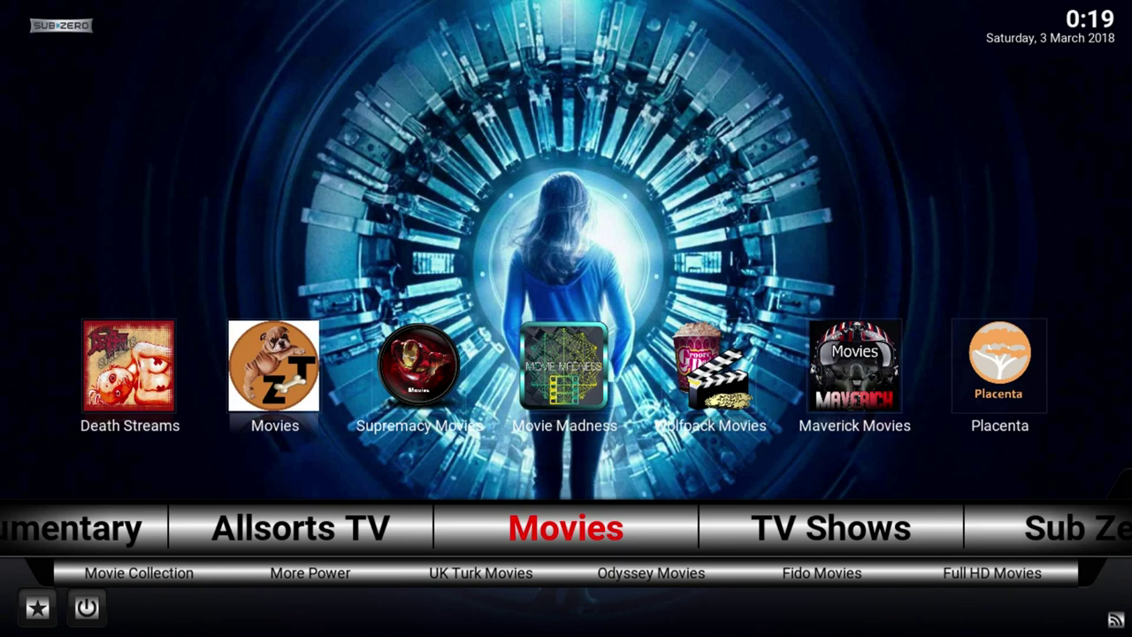
# Open the favourites from the home screen and launch the second People Watching entry, the one for movies
pyautogui.press('Down')
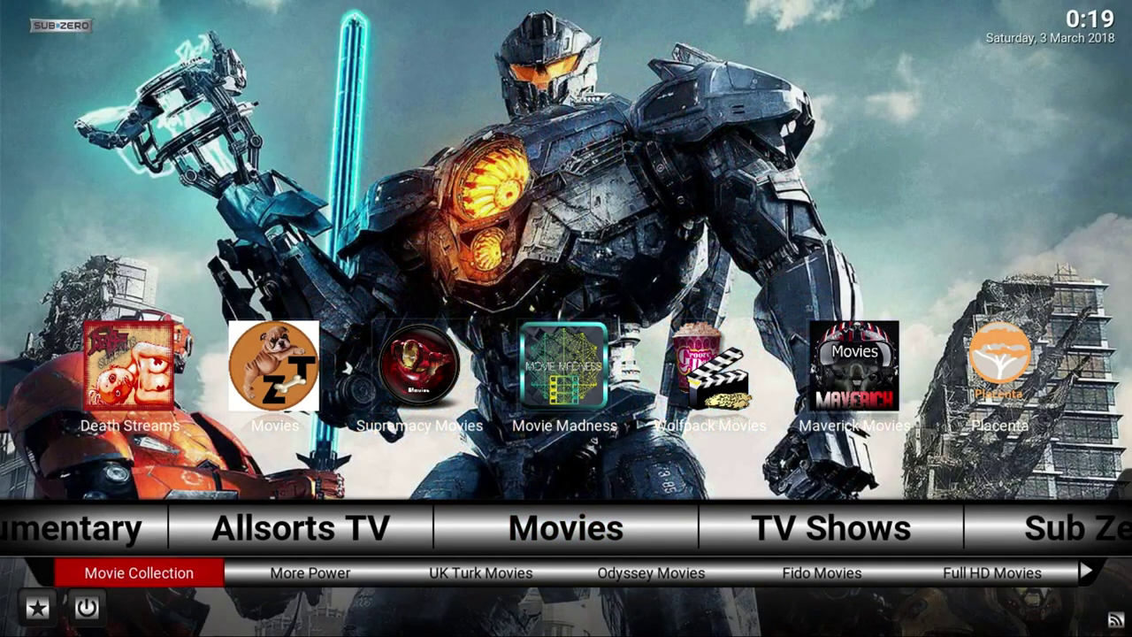
pyautogui.press('Down')
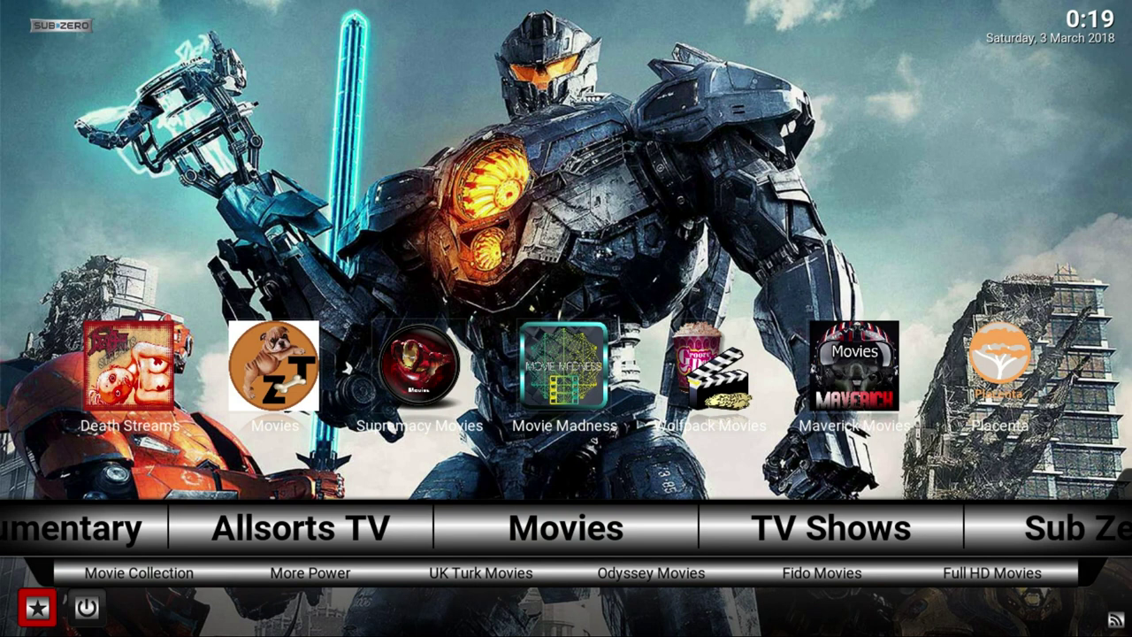
pyautogui.press('Return')
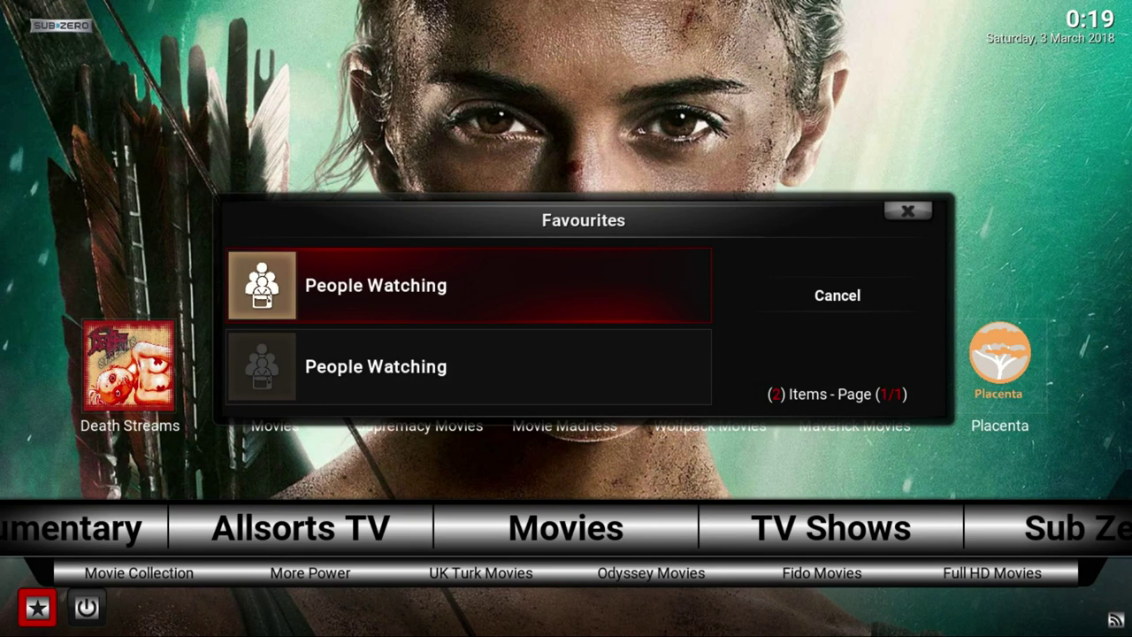
pyautogui.click(469, 366)
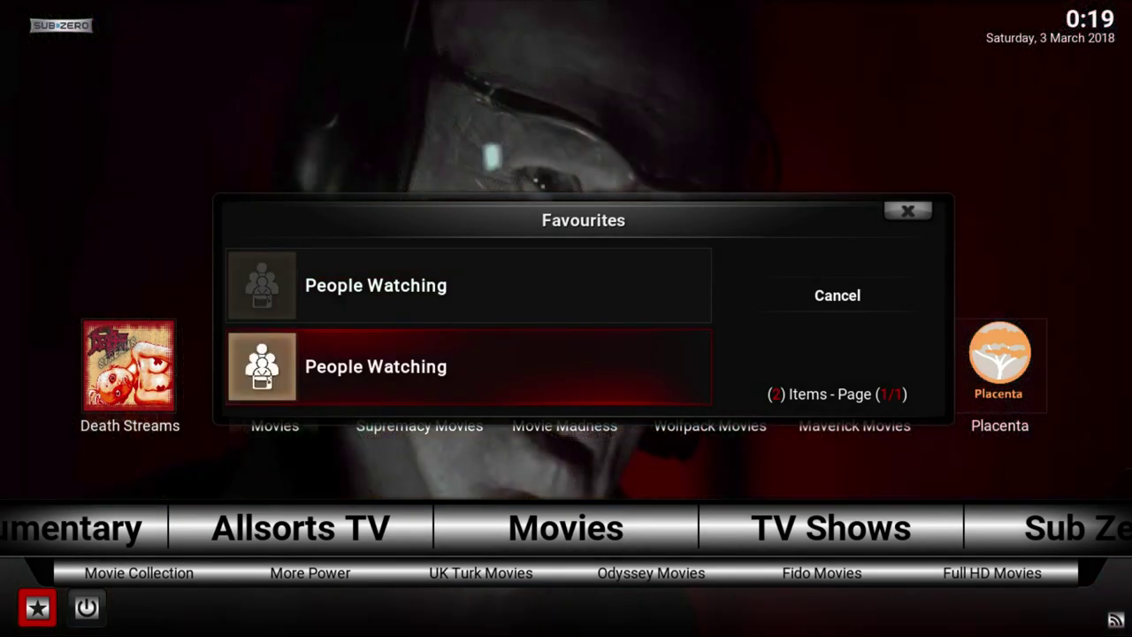
pyautogui.press('Return')
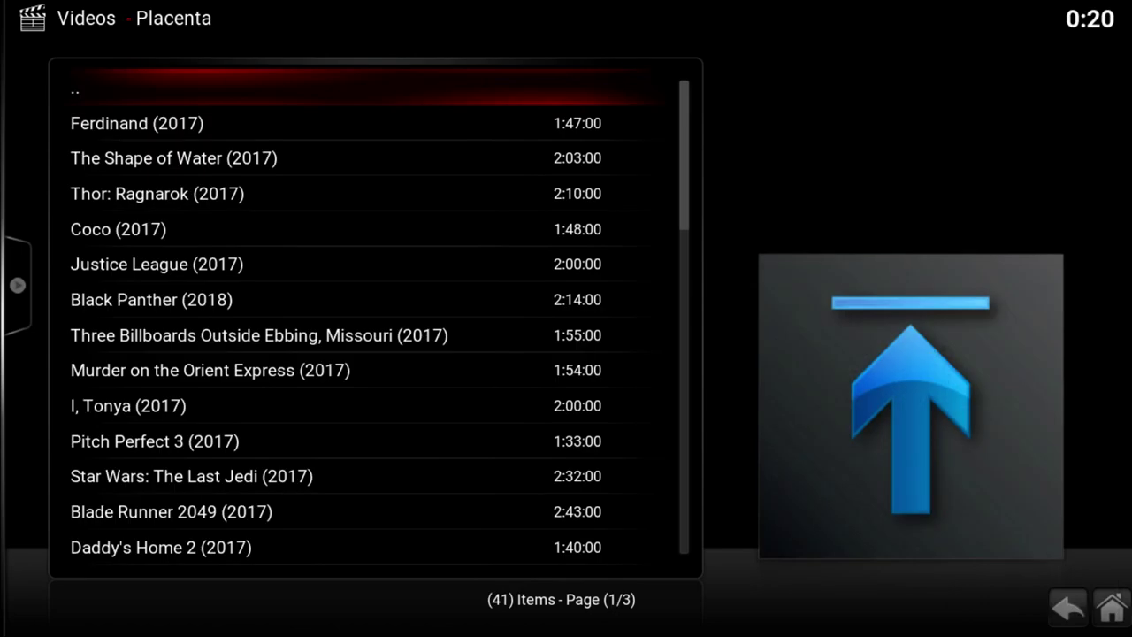
# Try to play Ferdinand (2017) from the People Watching list and cancel the Vshare.eu stream authorization
pyautogui.press('Down')
pyautogui.press('Down')
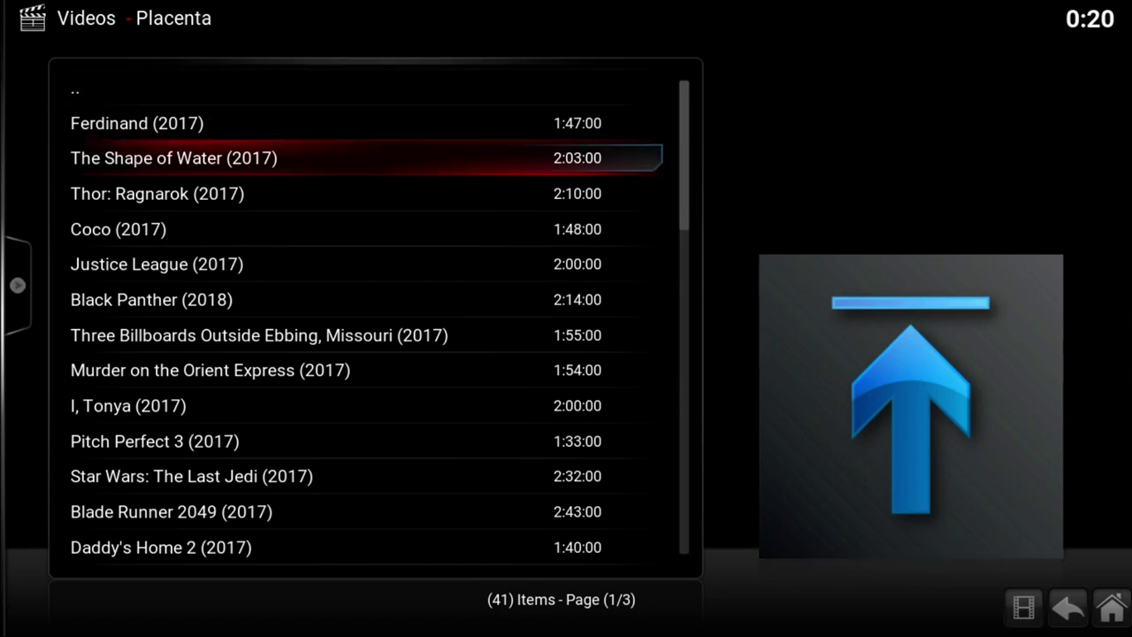
pyautogui.press('Up')
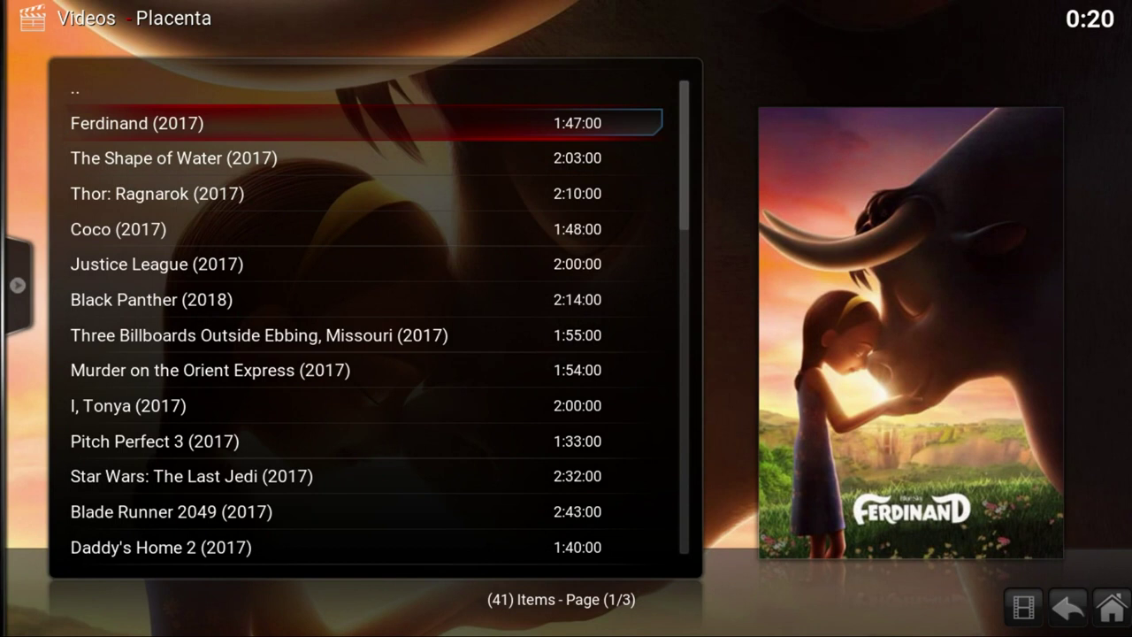
pyautogui.press('Return')
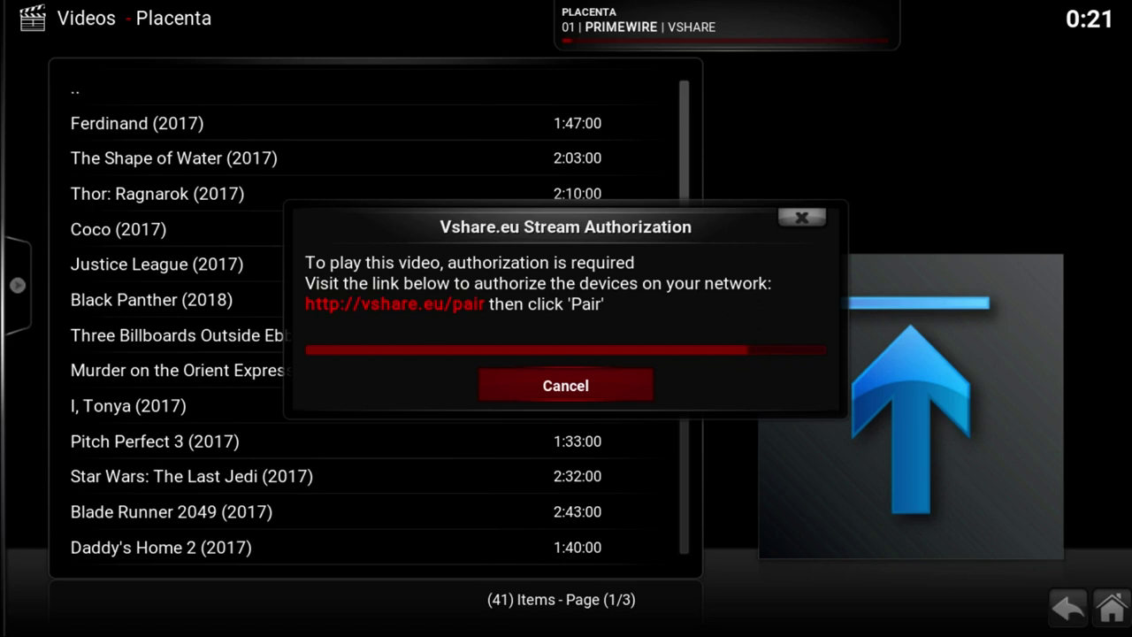
pyautogui.press('Return')
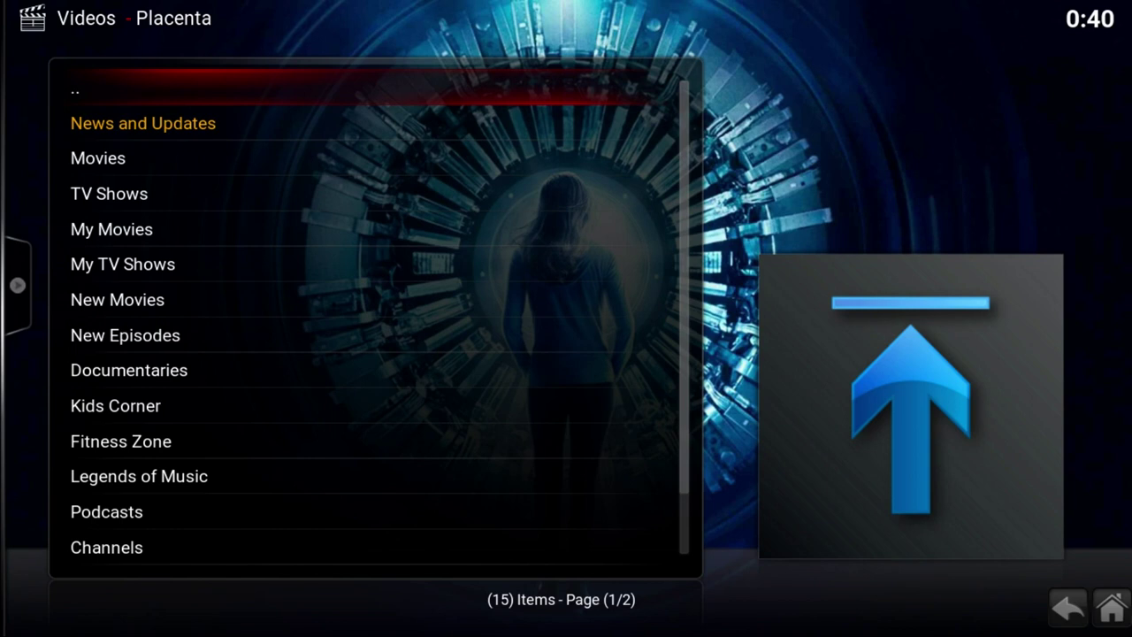
# Open the Channels section from Placenta's main list
pyautogui.press('Down')
pyautogui.press('Down')
pyautogui.press('Down')
pyautogui.press('Down')
pyautogui.press('Down')
pyautogui.press('Down')
pyautogui.press('Down')
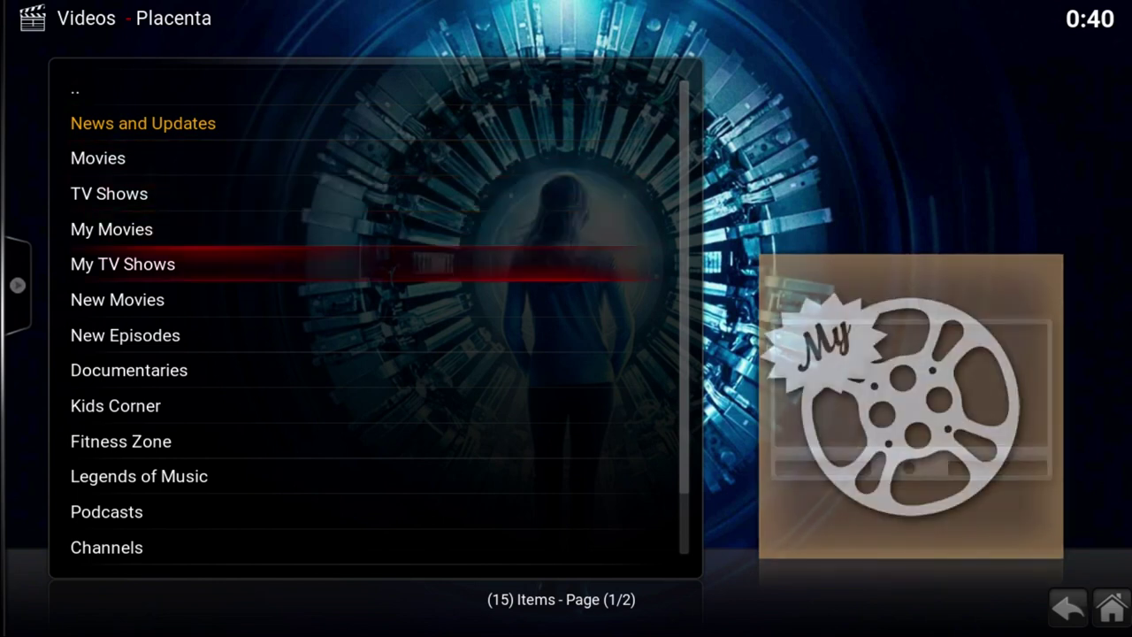
pyautogui.press('Down')
pyautogui.press('Down')
pyautogui.press('Down')
pyautogui.press('Down')
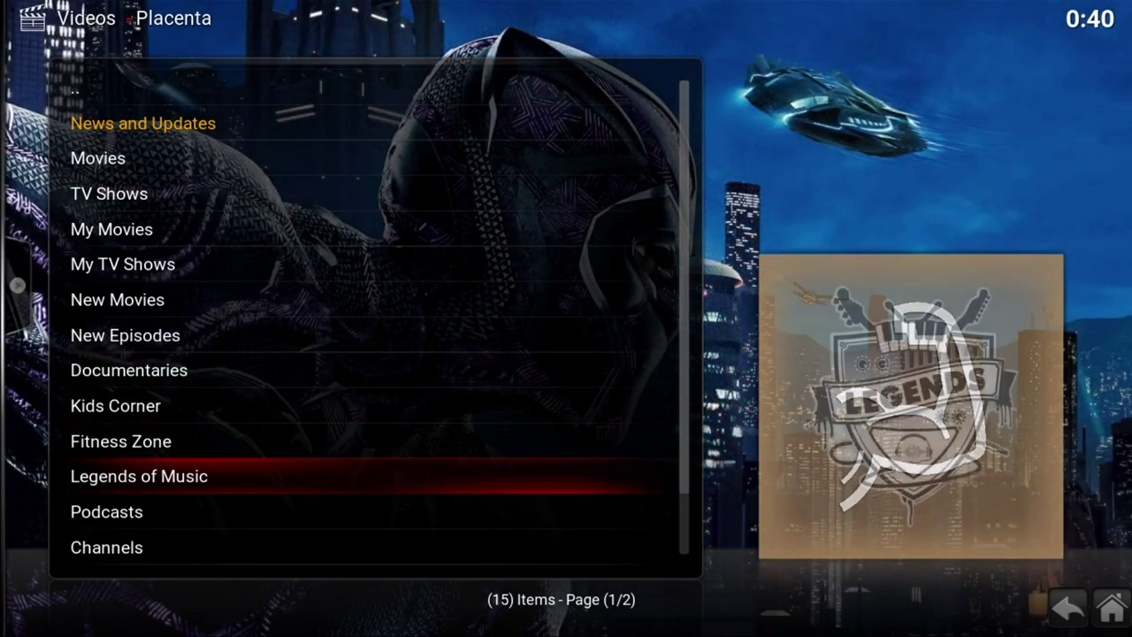
pyautogui.press('Down')
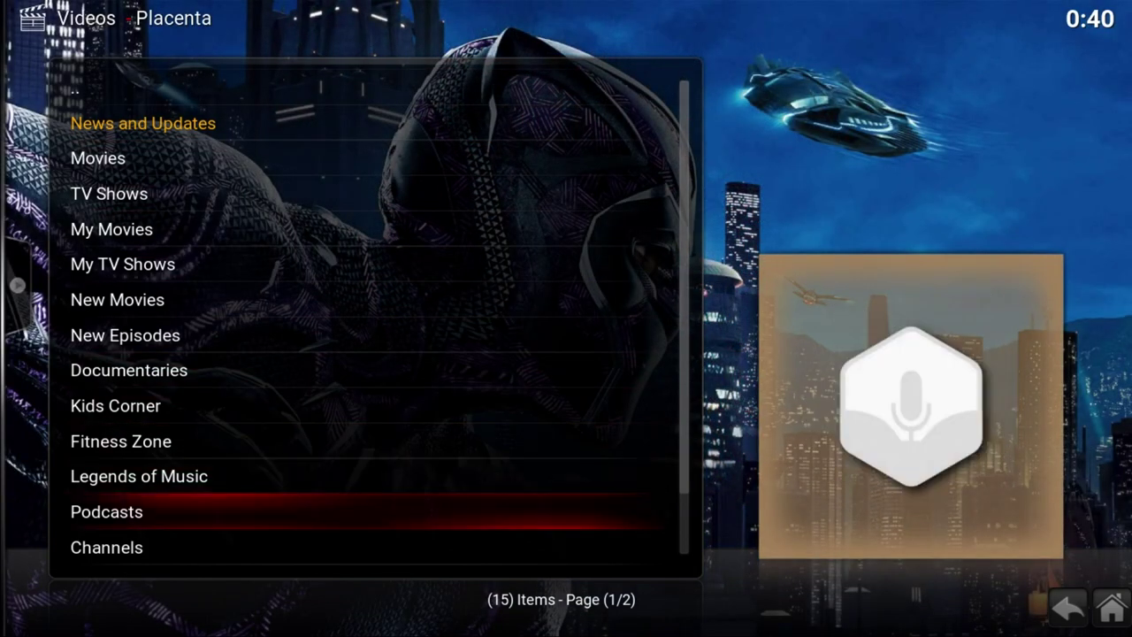
pyautogui.press('Down')
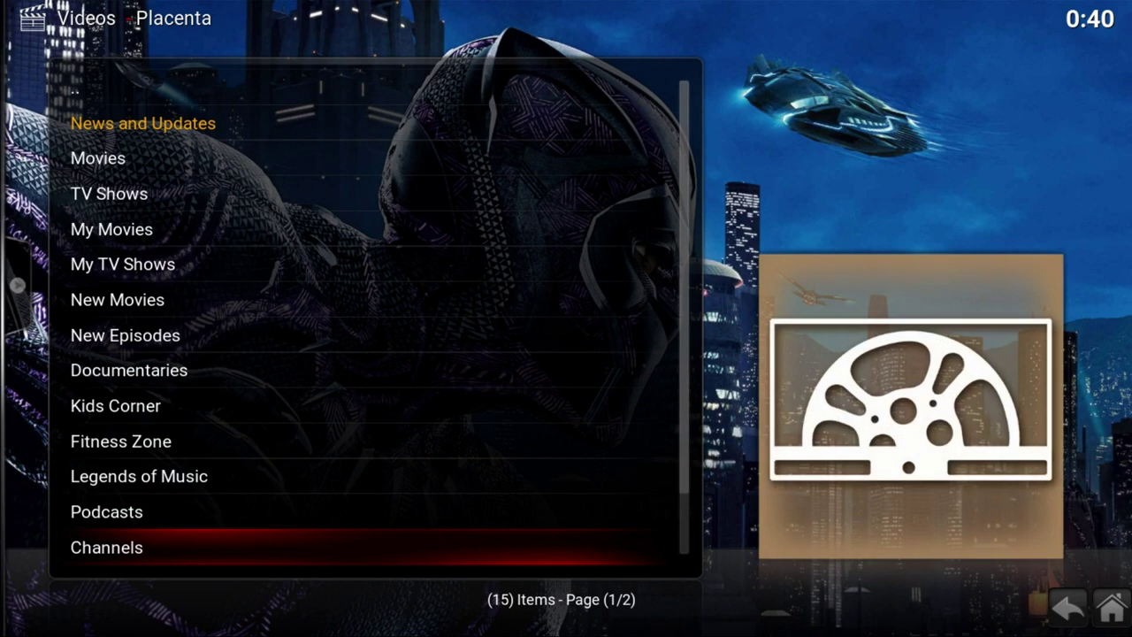
pyautogui.press('Return')
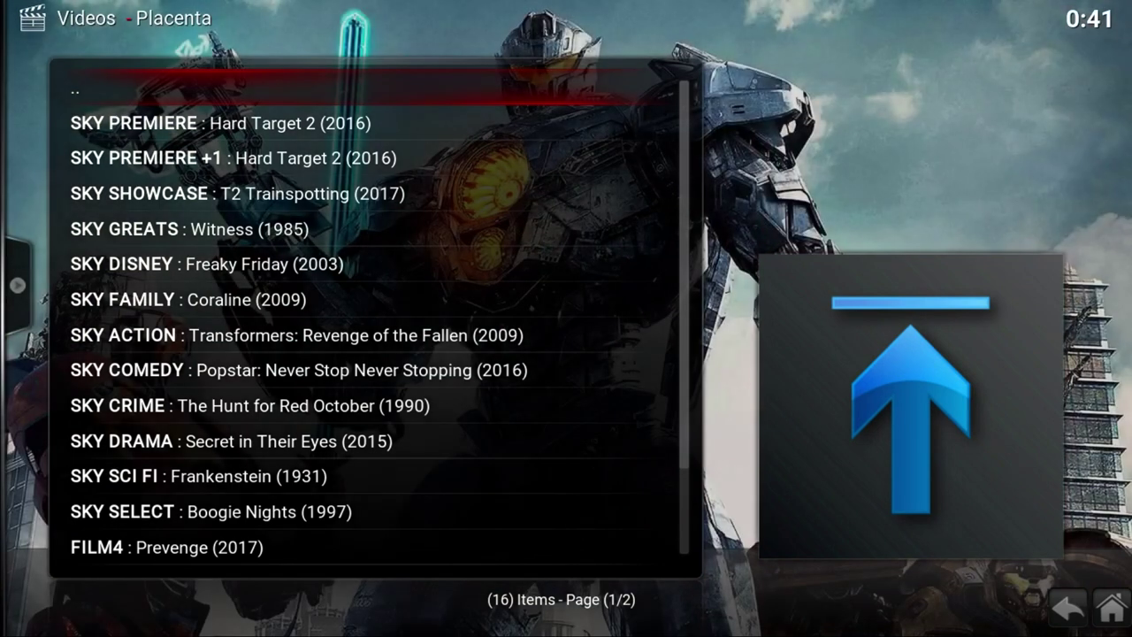
# Look through the channel listings from Sky Premiere and select the Sky Crime entry, The Hunt for Red October (1990)
pyautogui.press('Down')
pyautogui.press('Down')
pyautogui.press('Down')
pyautogui.press('Down')
pyautogui.press('Down')
pyautogui.press('Down')
pyautogui.press('Down')
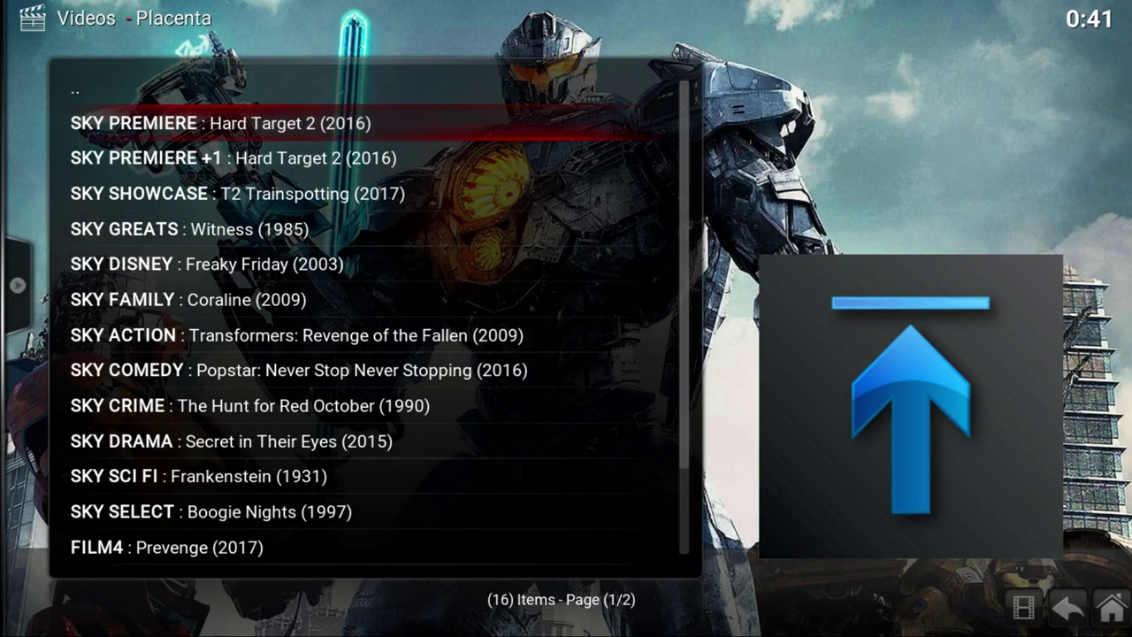
pyautogui.press('Down')
pyautogui.press('Down')
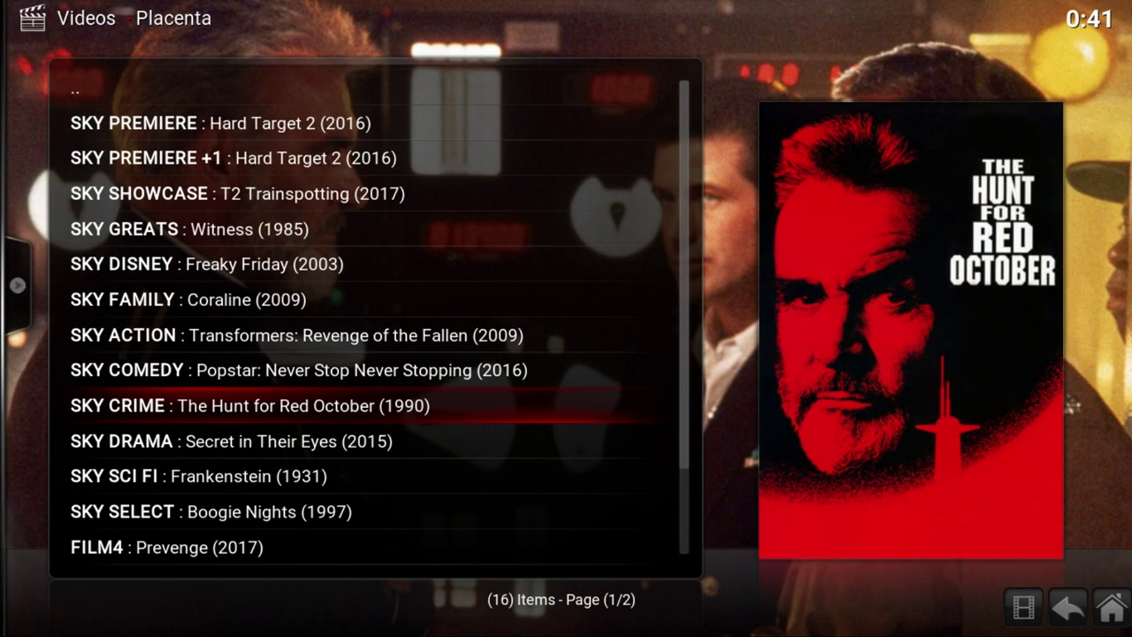
pyautogui.press('Return')
# Examine the remaining channel listings down to TCM +1, and those from Sky Premiere to Sky Family again
pyautogui.press('Down')
pyautogui.press('Down')
pyautogui.press('Down')
pyautogui.press('Down')
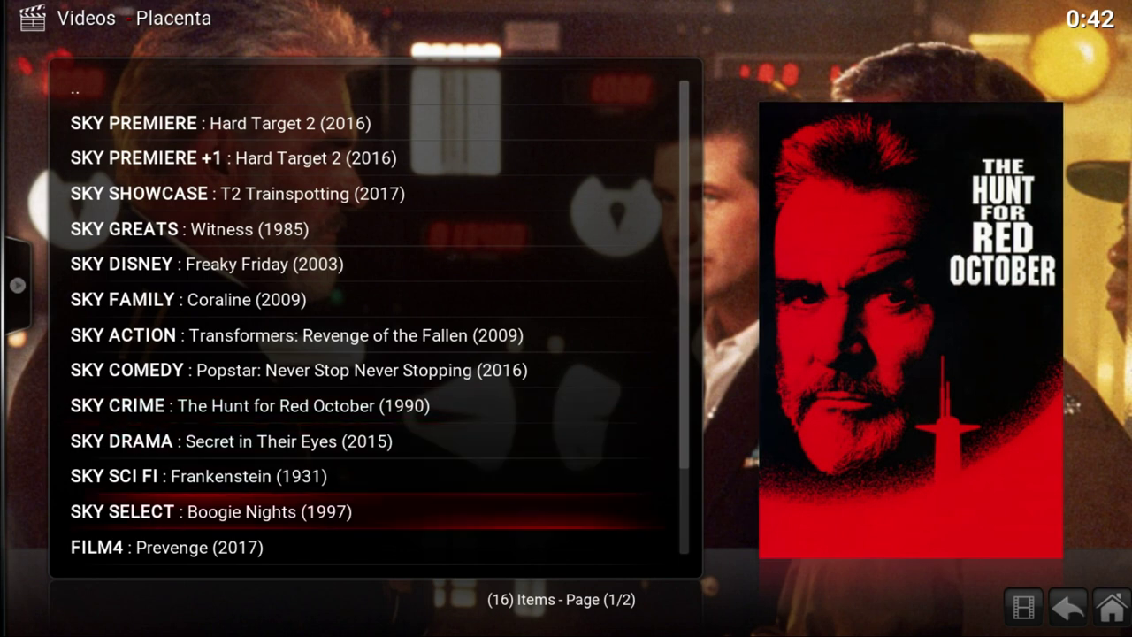
pyautogui.press('Down')
pyautogui.press('Down')
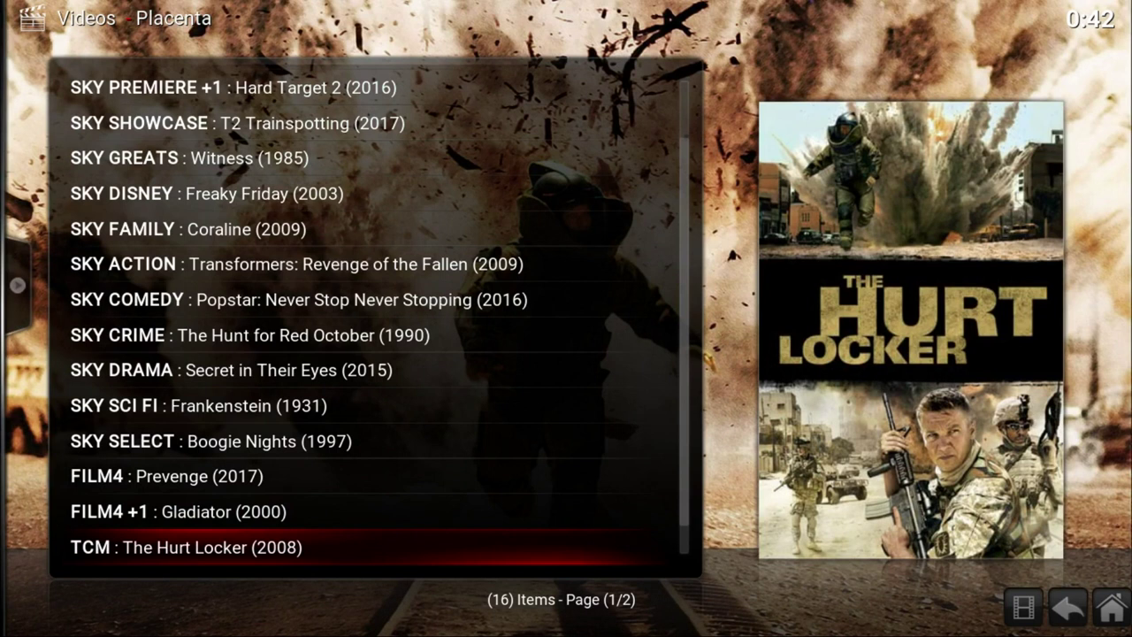
pyautogui.press('Down')
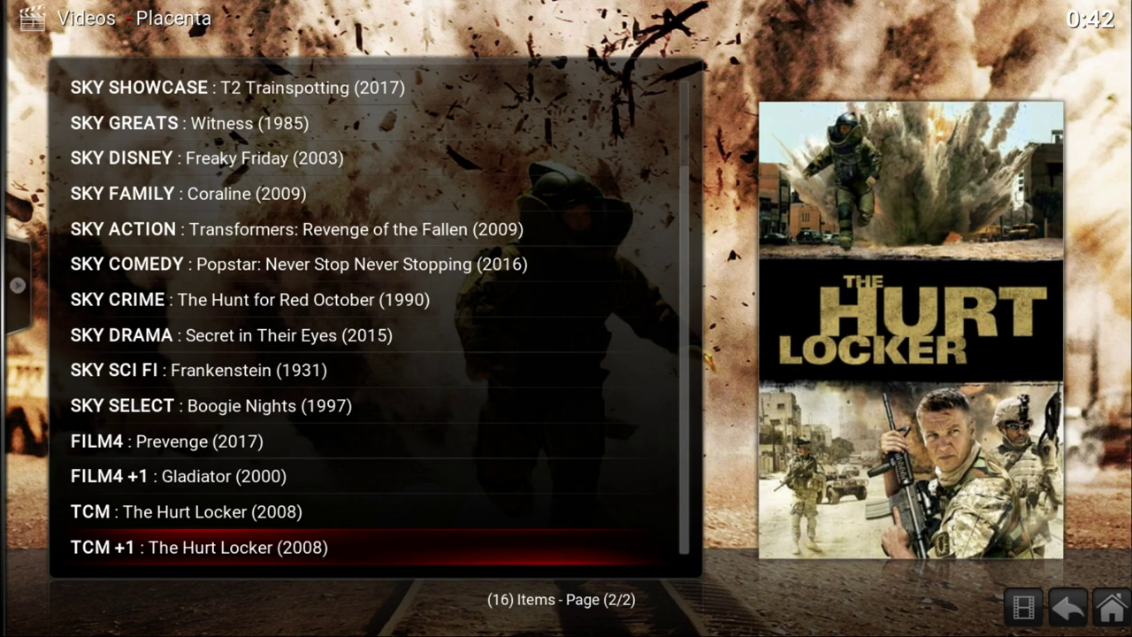
pyautogui.press('Down')
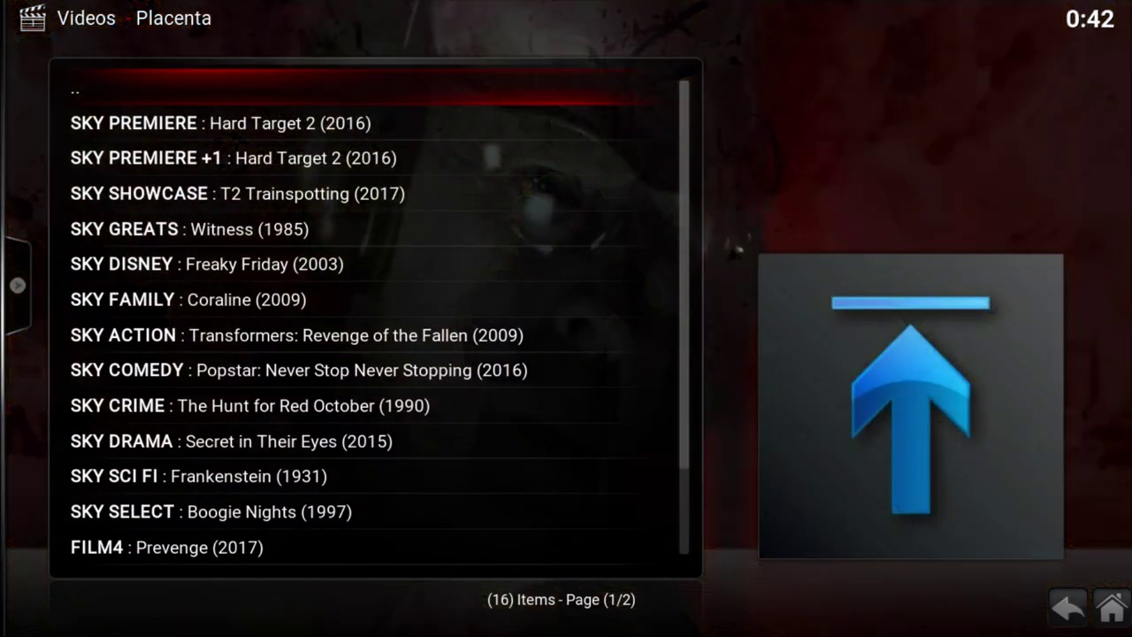
pyautogui.press('Down')
pyautogui.press('Down')
pyautogui.press('Down')
pyautogui.press('Down')
pyautogui.press('Down')
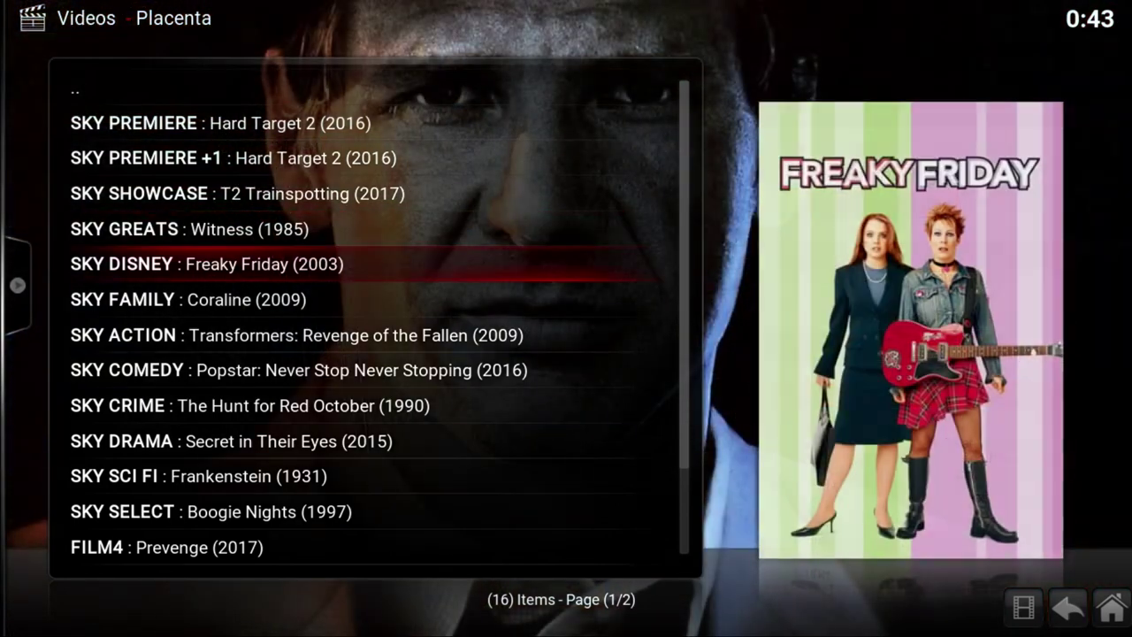
pyautogui.press('Down')
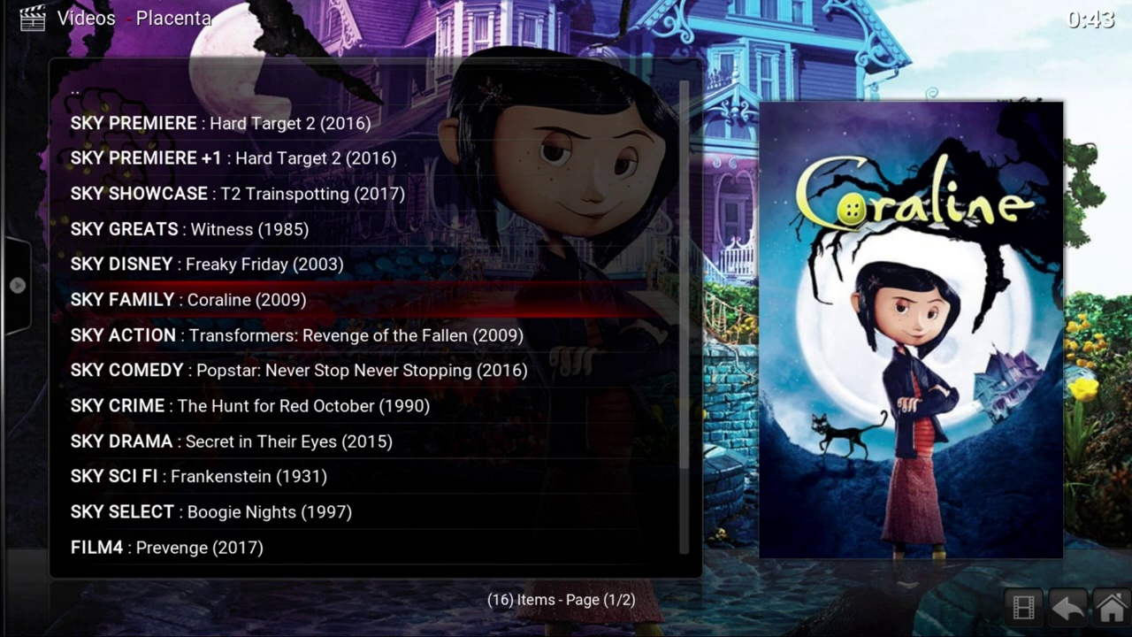
# Leave the Channels listing and return to Placenta's main list
pyautogui.press('Up')
pyautogui.press('Up')
pyautogui.press('Up')
pyautogui.press('Up')
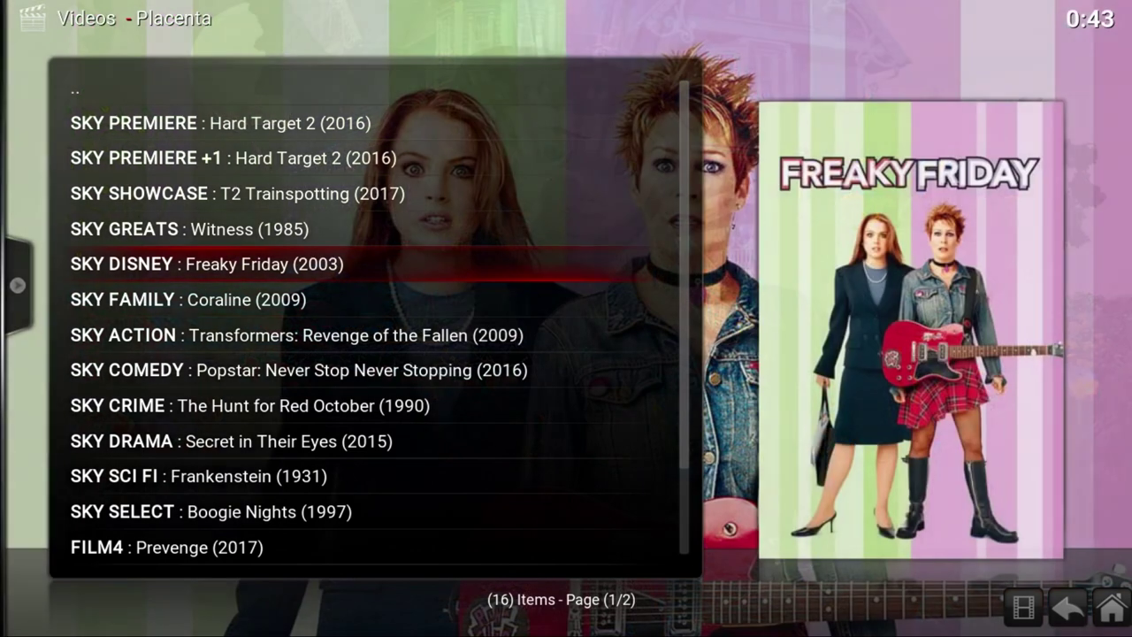
pyautogui.press('Up')
pyautogui.press('Up')
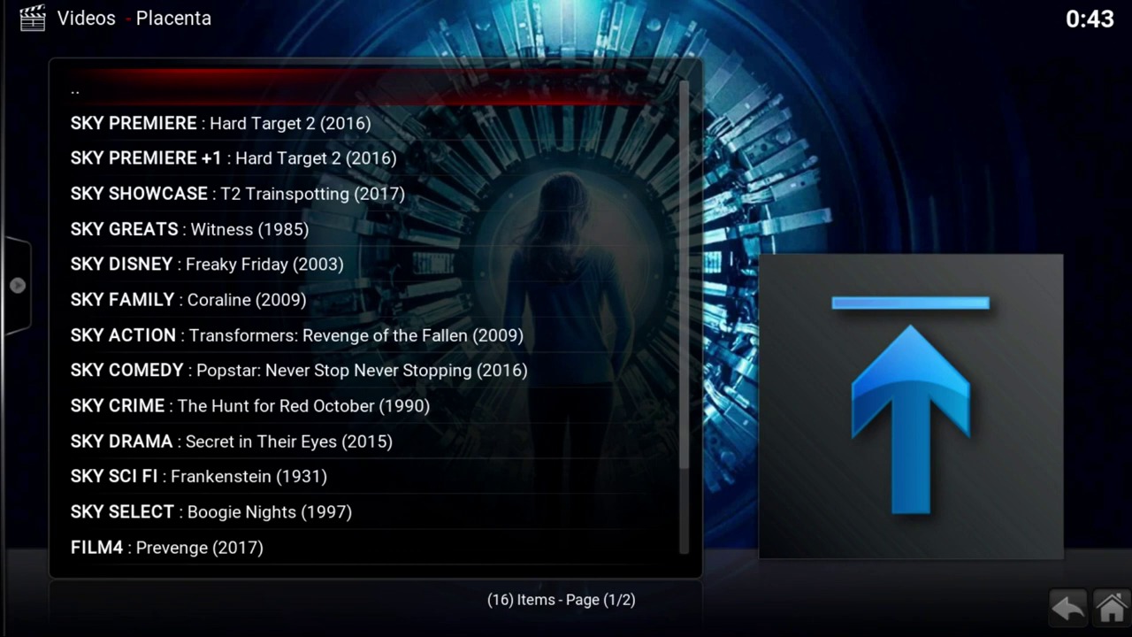
pyautogui.press('Return')
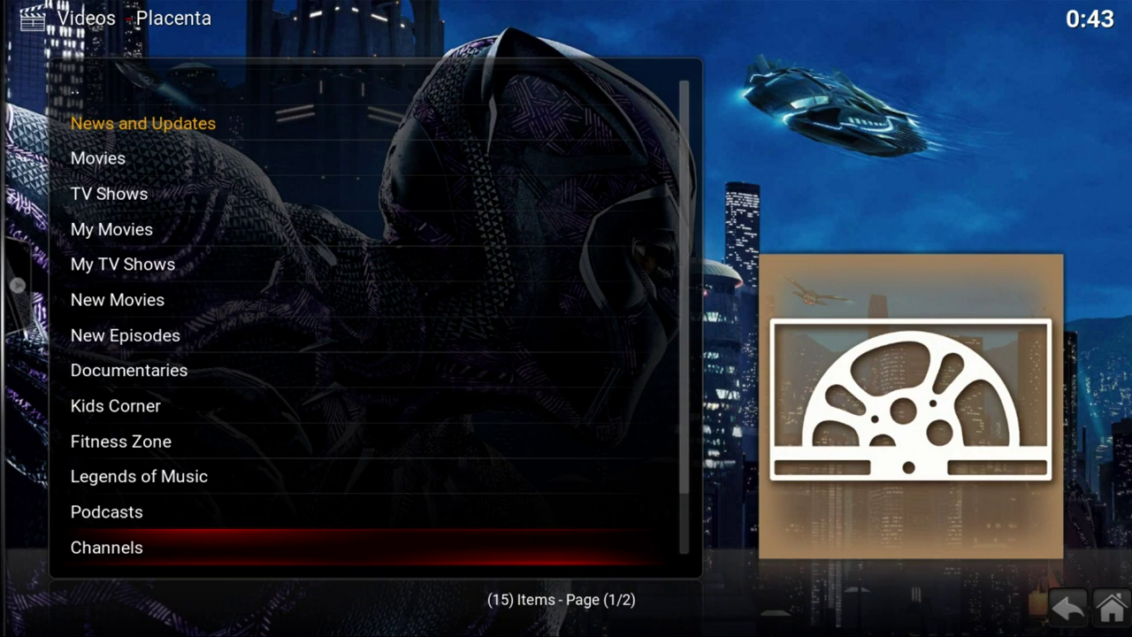
# Open the Movies search in Placenta's Search section
pyautogui.press('Down')
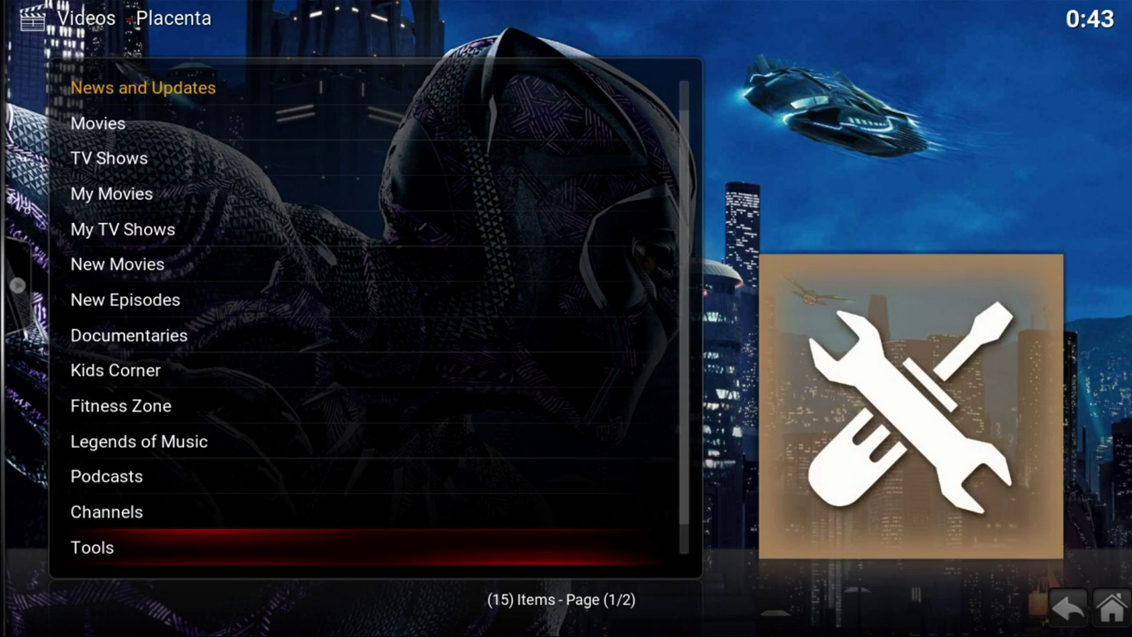
pyautogui.press('Down')
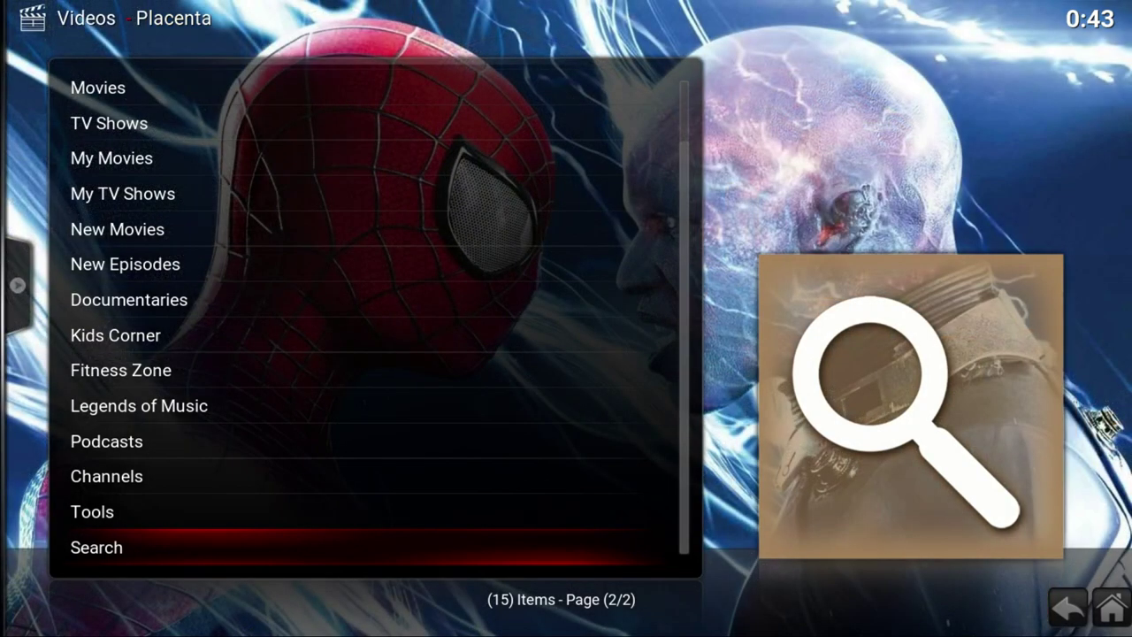
pyautogui.press('Return')
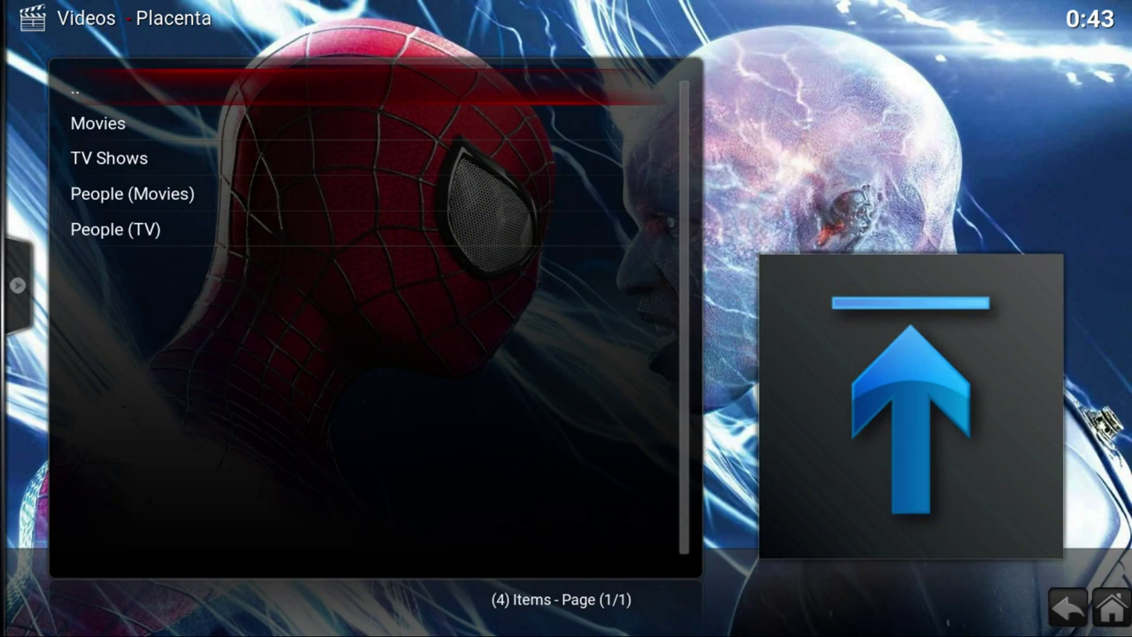
pyautogui.press('Down')
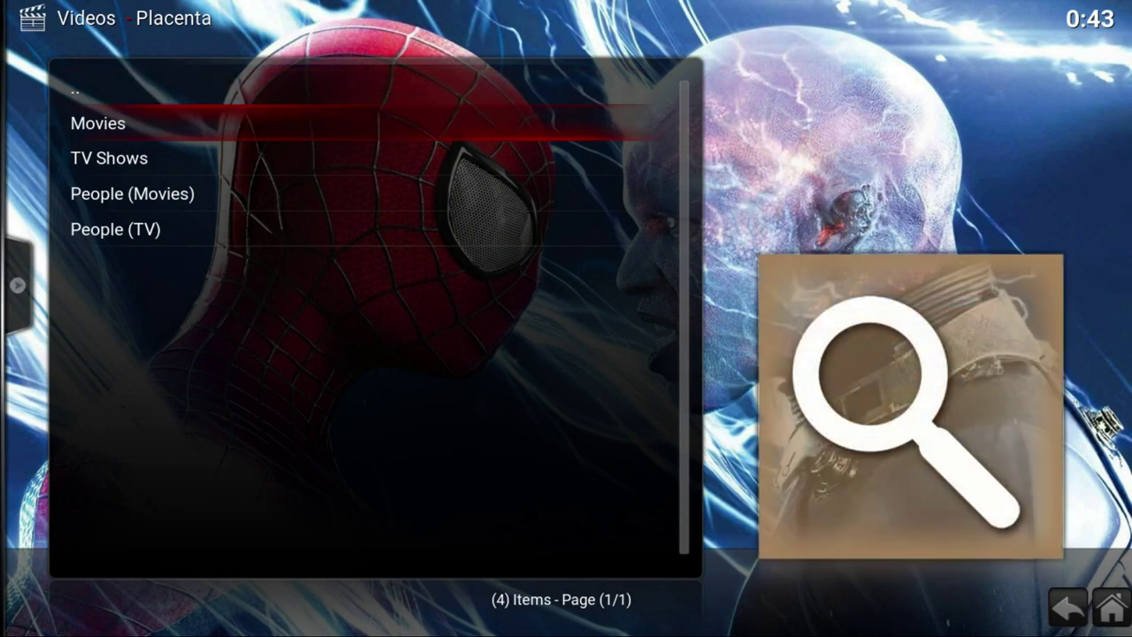
pyautogui.press('Return')
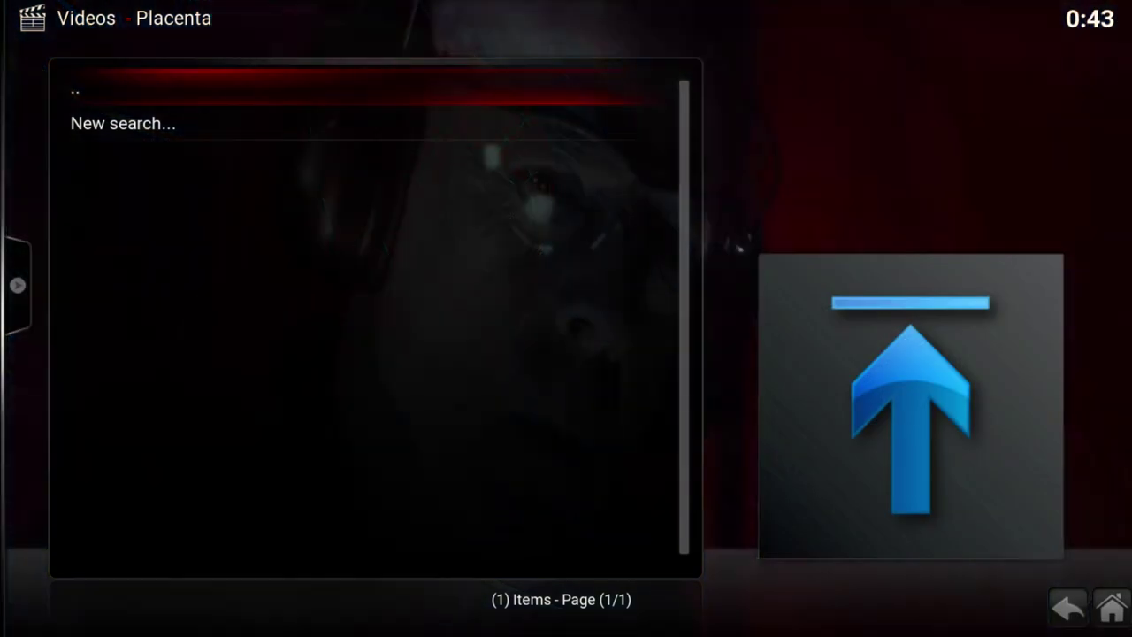
# Run a new movie search for "gladiator"
pyautogui.press('Down')
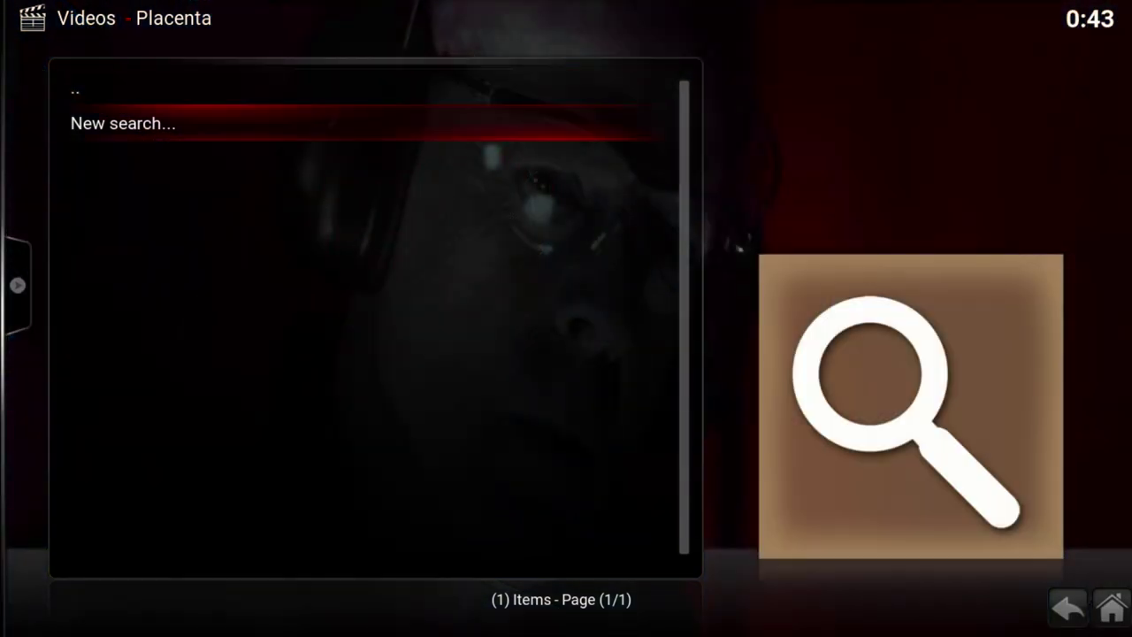
pyautogui.press('Return')
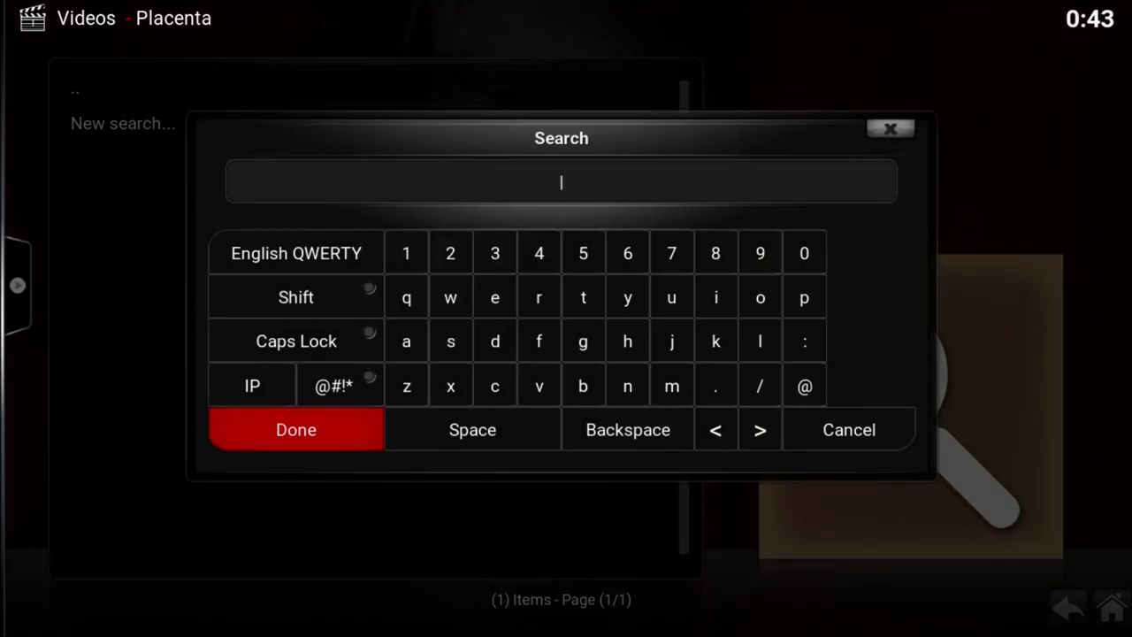
pyautogui.write('gla')
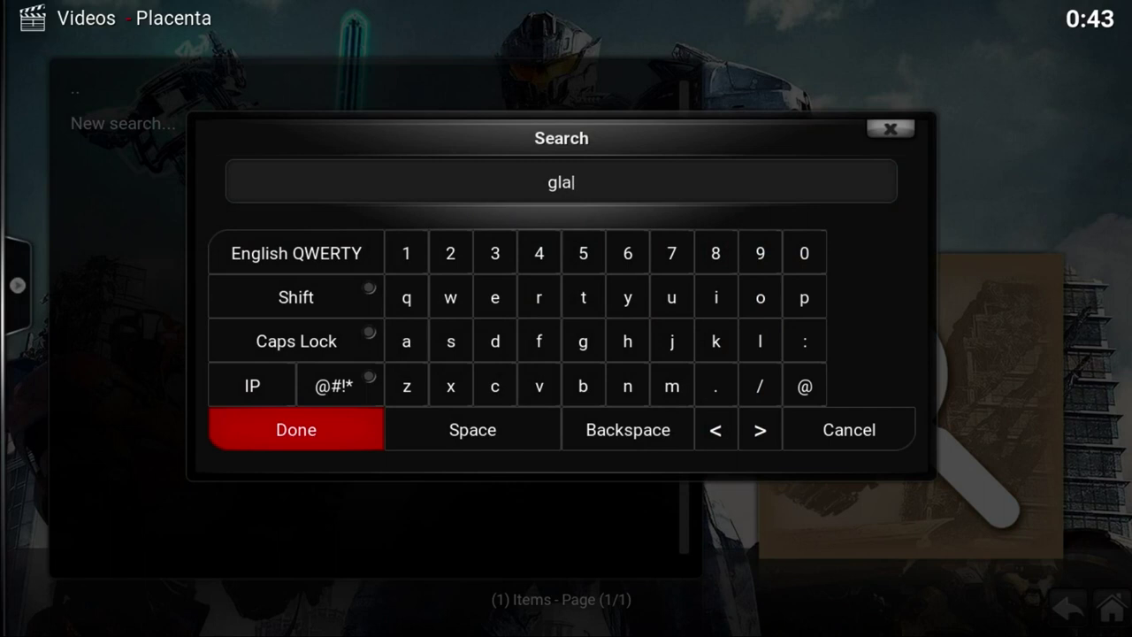
pyautogui.write('diat')
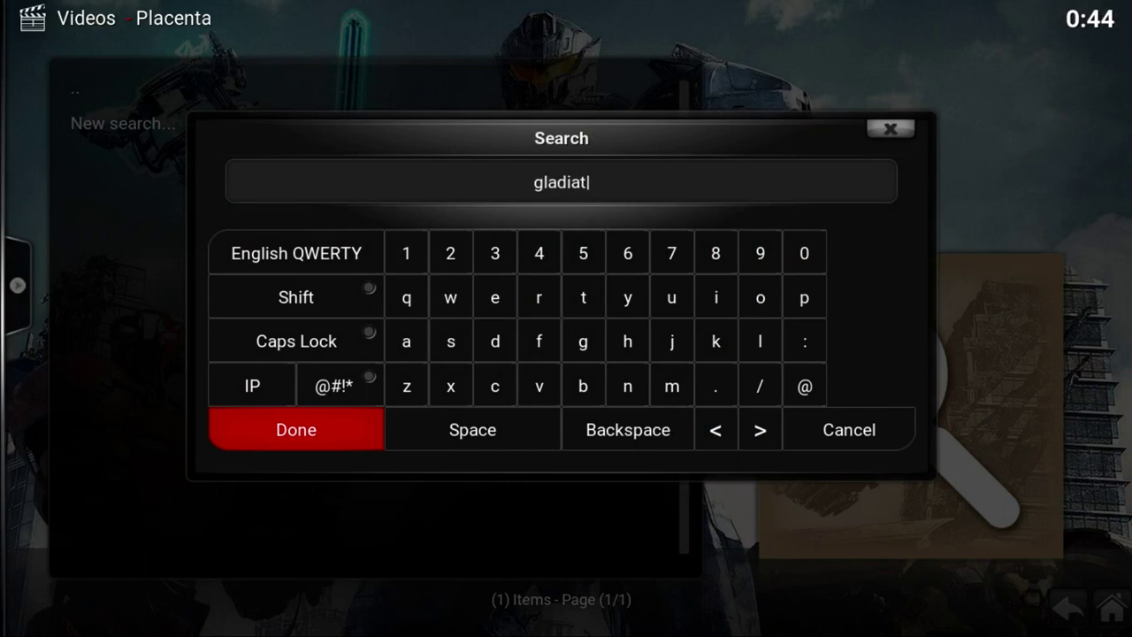
pyautogui.write('or')
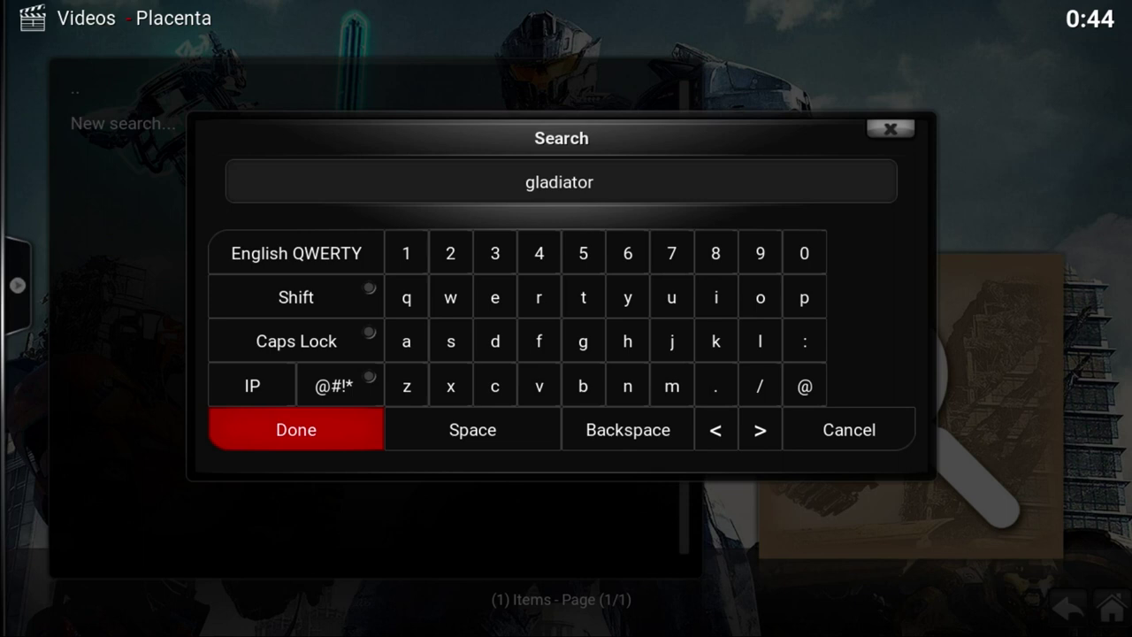
pyautogui.press('Return')
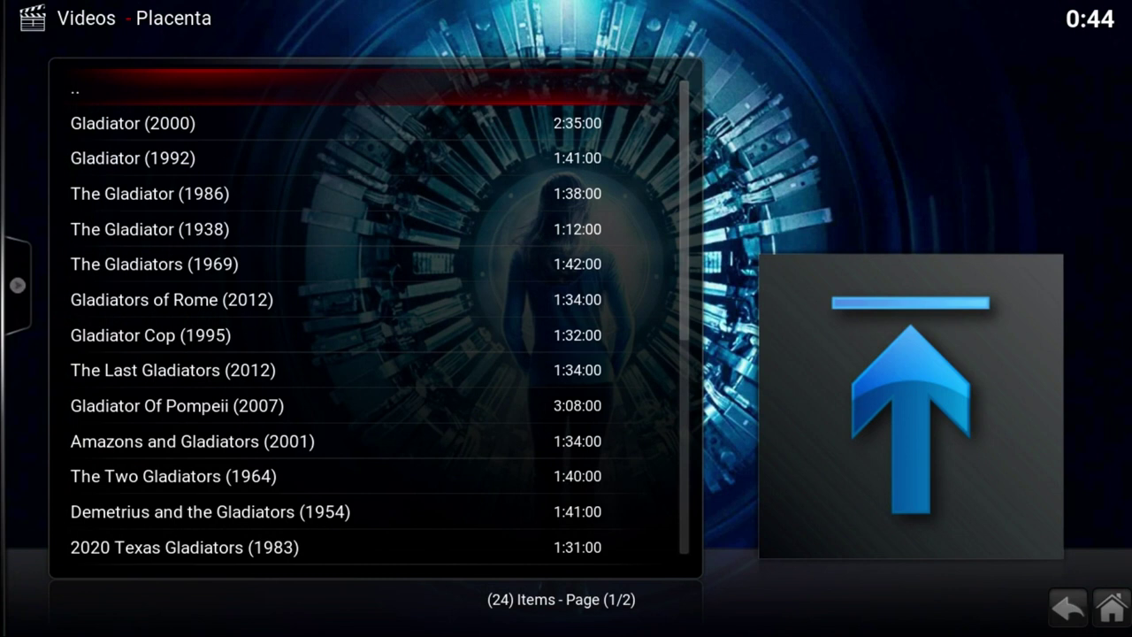
# Select Gladiator (2000) from the movie search results and open it
pyautogui.click(133, 123)
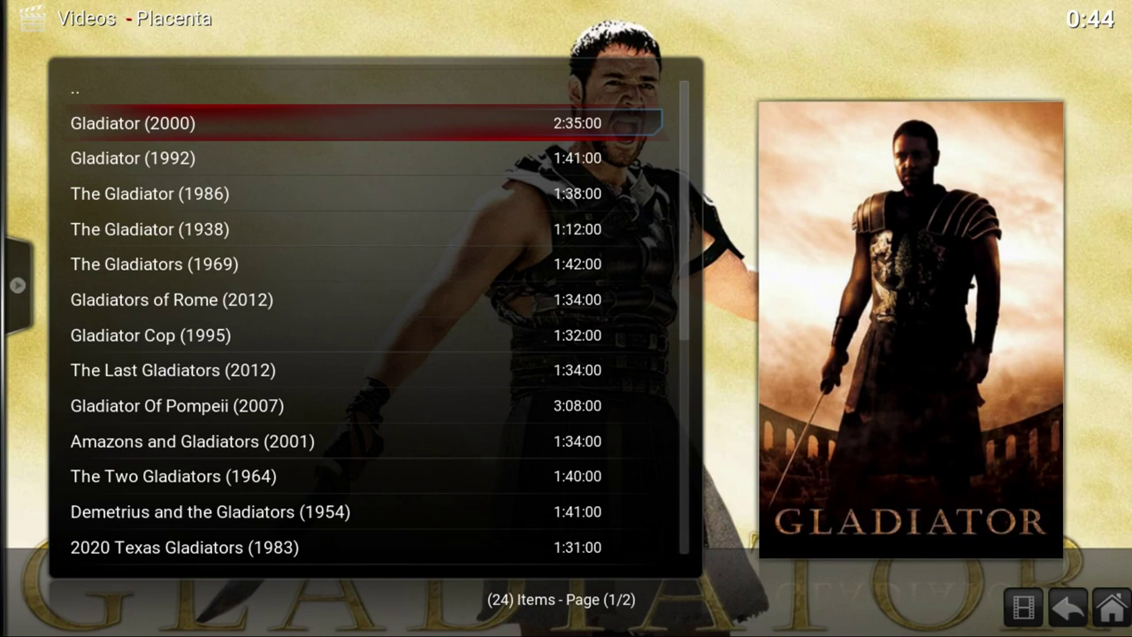
pyautogui.press('Down')
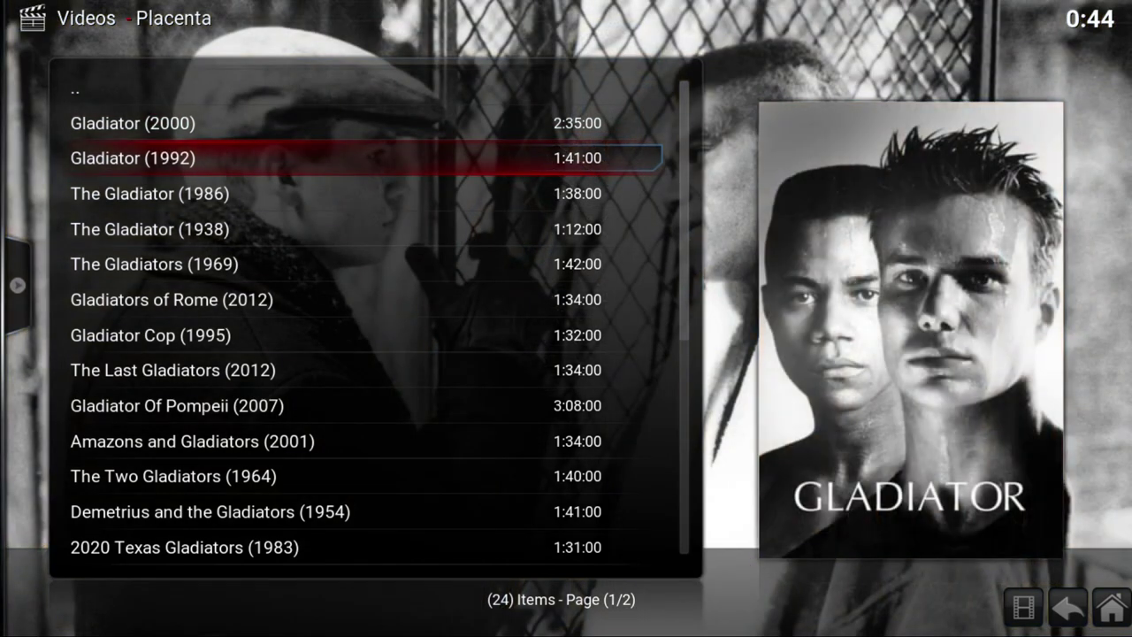
pyautogui.press('Up')
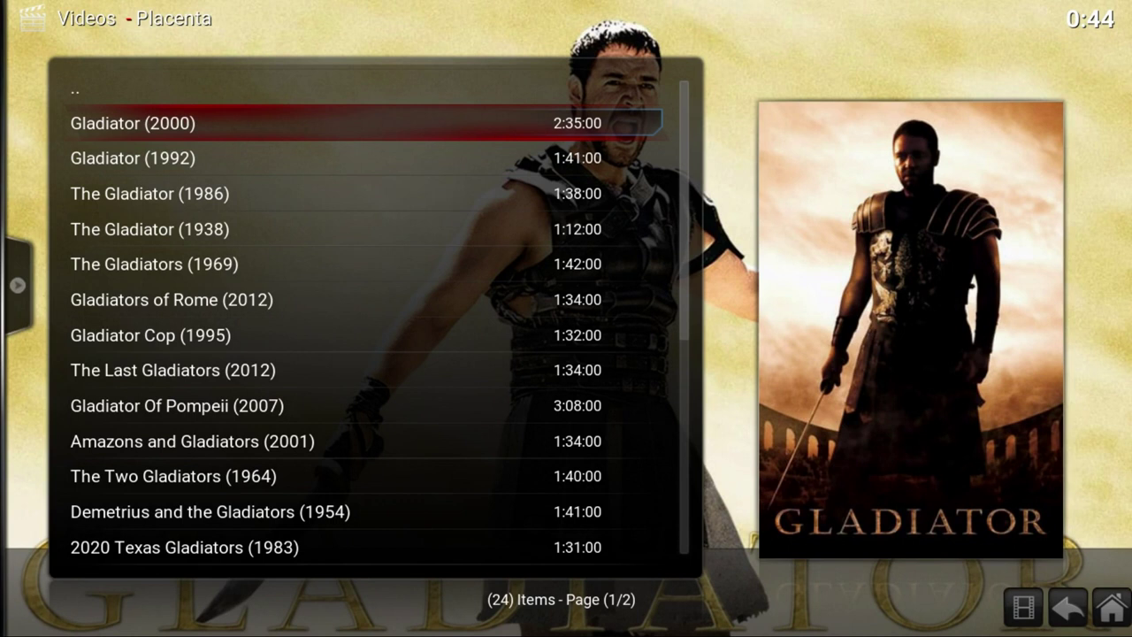
pyautogui.press('Return')
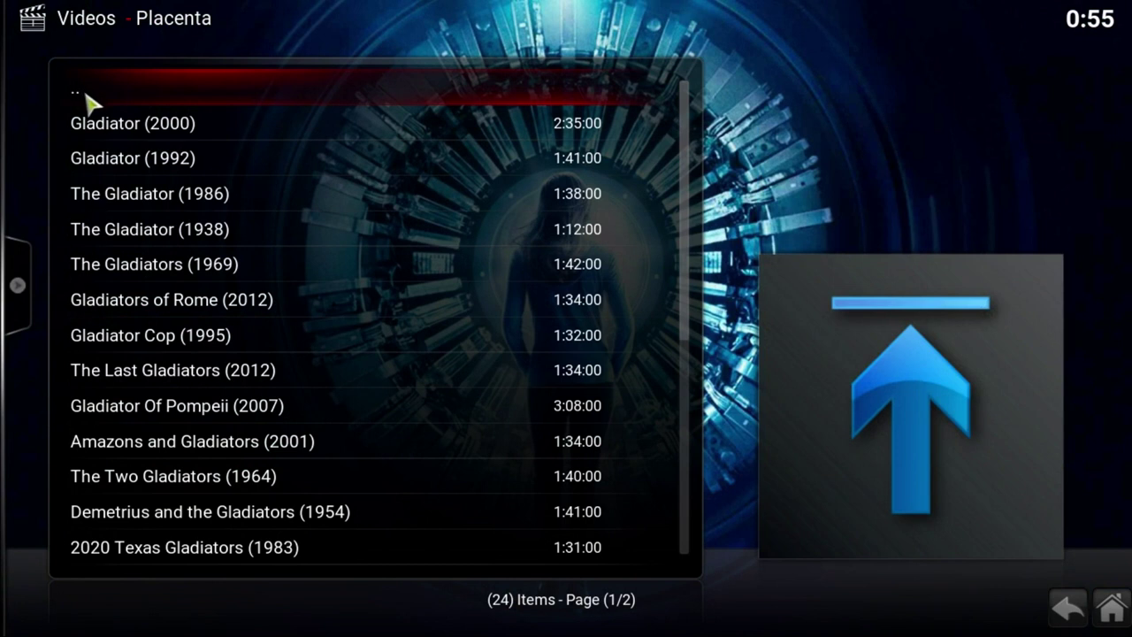
# Clear the movie search history, confirm the deletion, and return to Placenta's main list
pyautogui.click(89, 101)
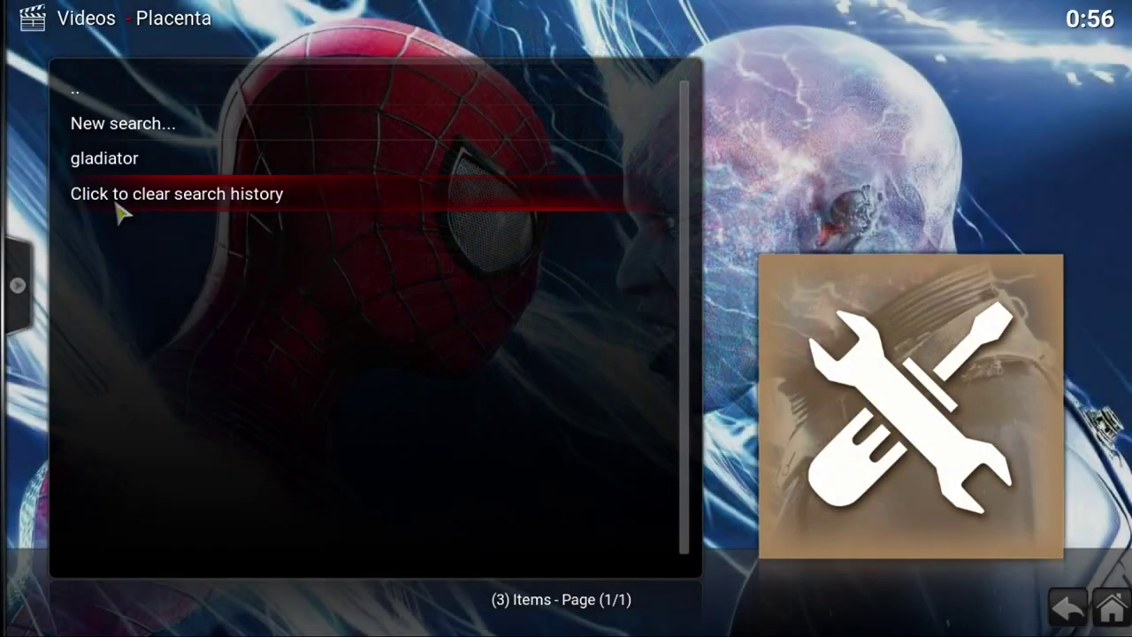
pyautogui.click(116, 202)
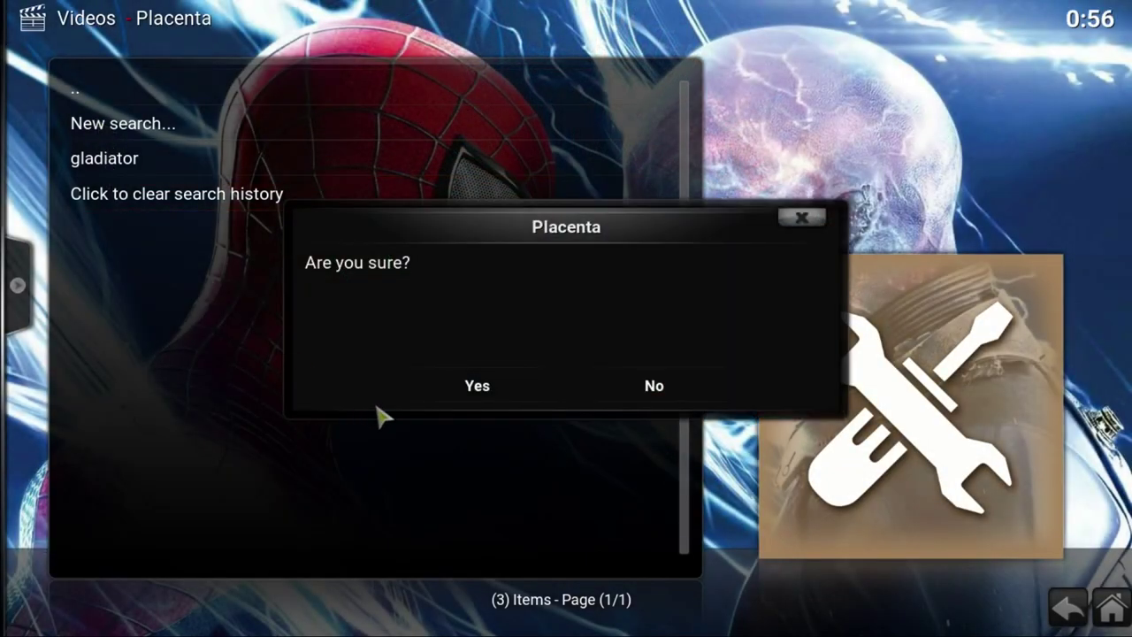
pyautogui.click(470, 390)
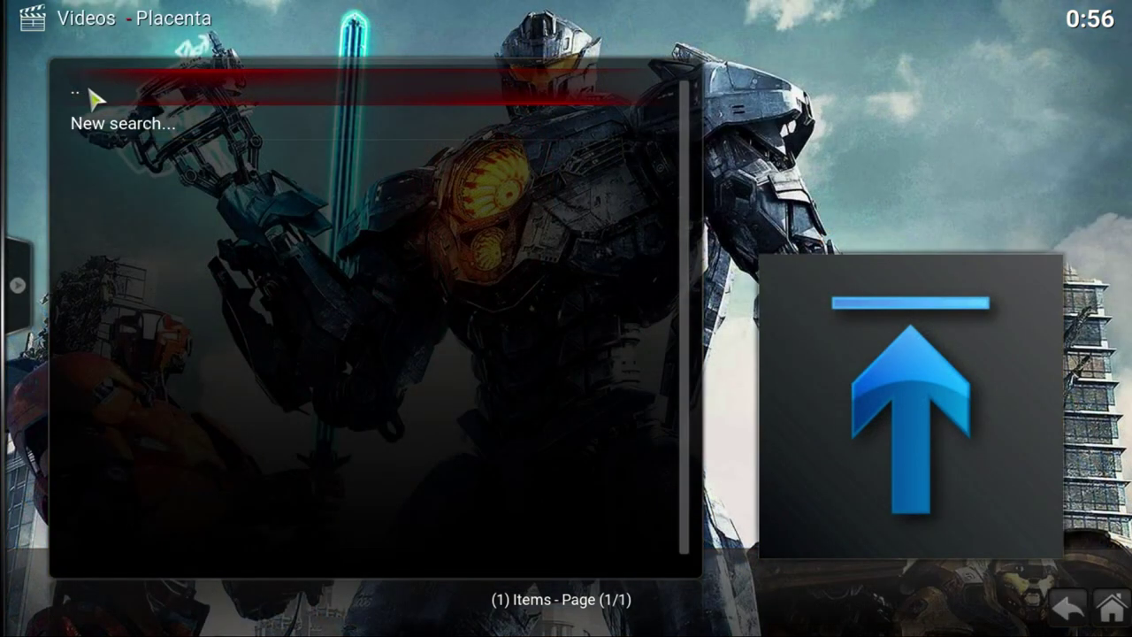
pyautogui.click(89, 99)
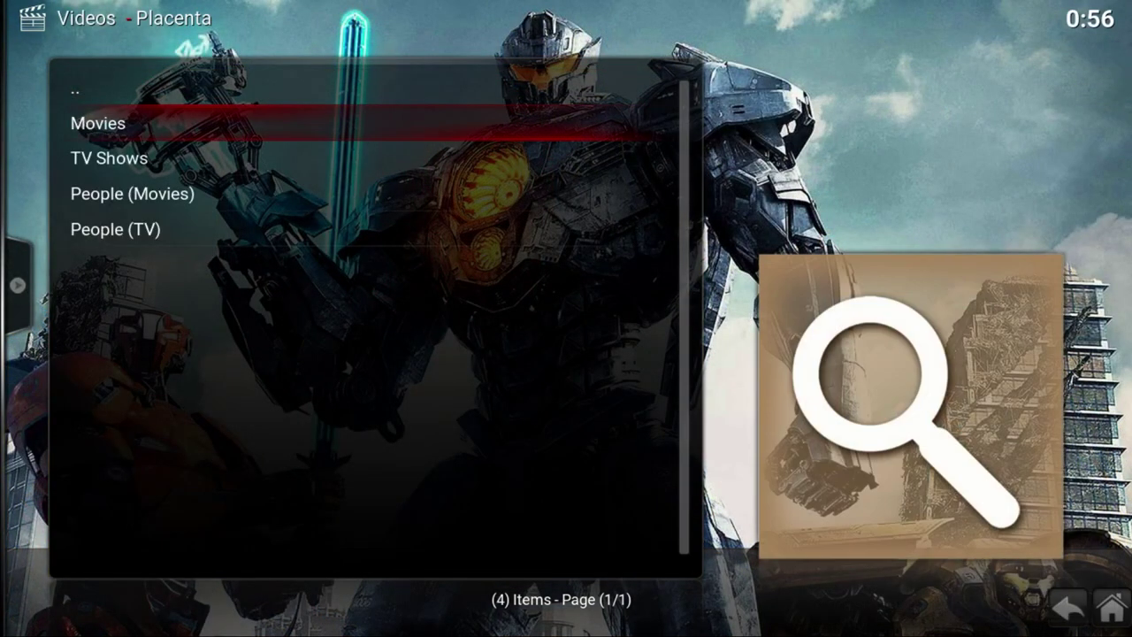
pyautogui.click(83, 94)
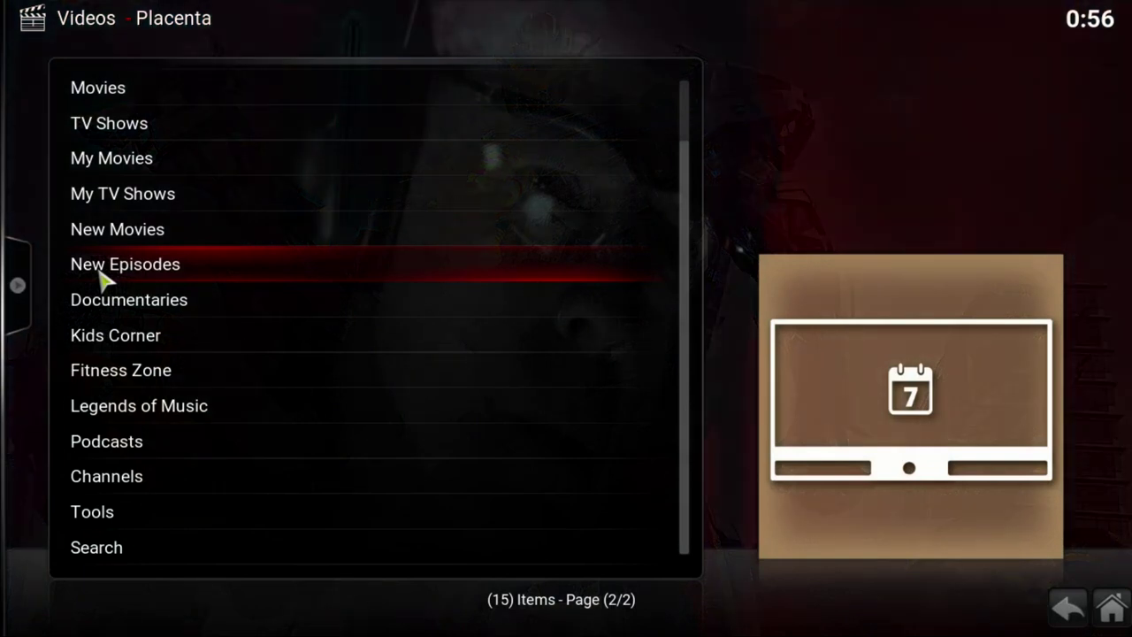
# Leave Placenta's main list and the Videos section to return to the home screen
pyautogui.press('Down')
pyautogui.press('Down')
pyautogui.press('Down')
pyautogui.press('Down')
pyautogui.press('Down')
pyautogui.press('Down')
pyautogui.press('Down')
pyautogui.press('Down')
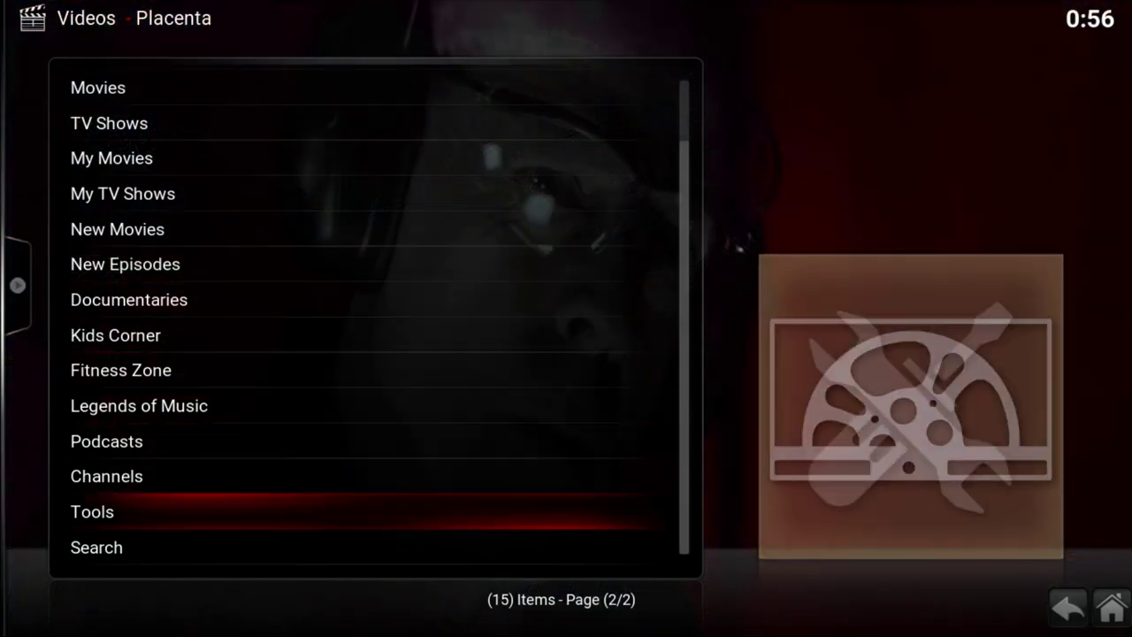
pyautogui.press('Down')
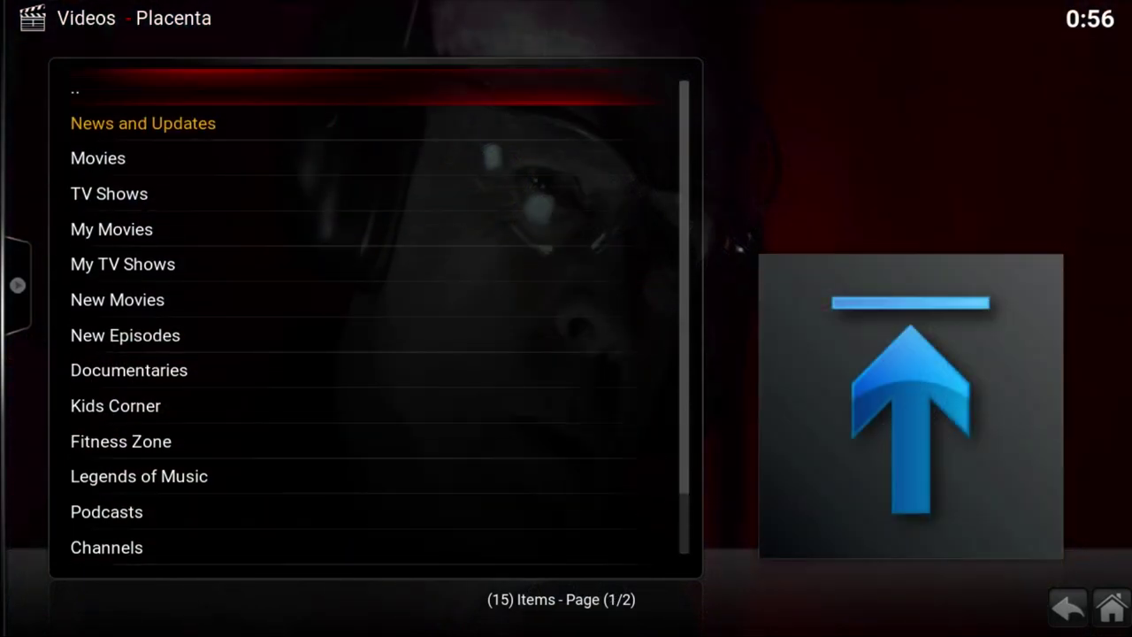
pyautogui.press('Return')
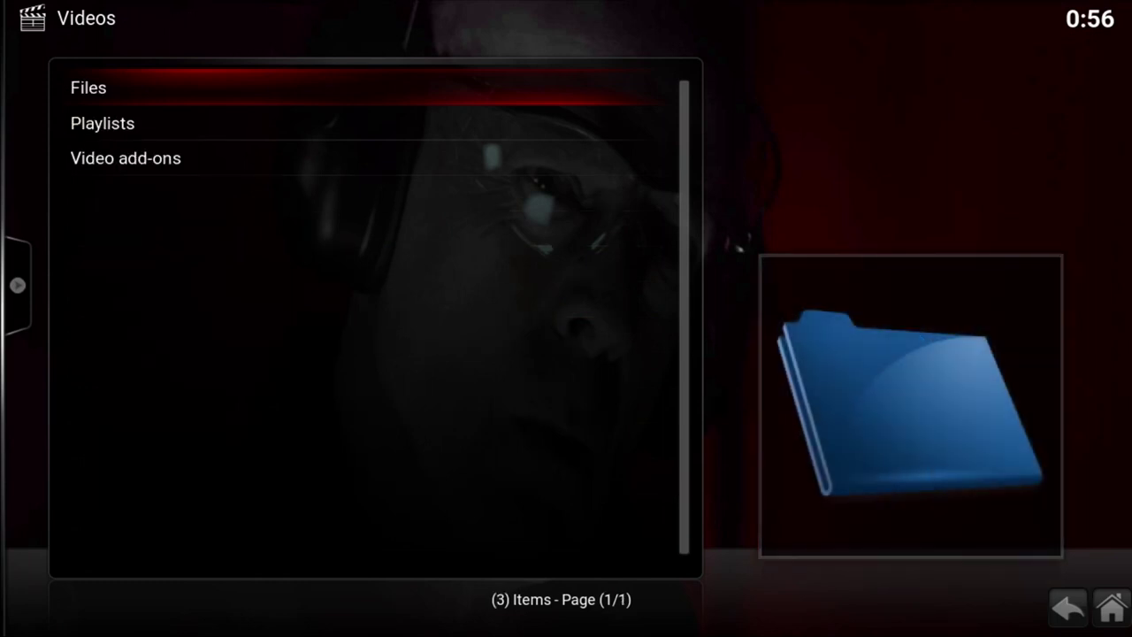
pyautogui.press('Escape')
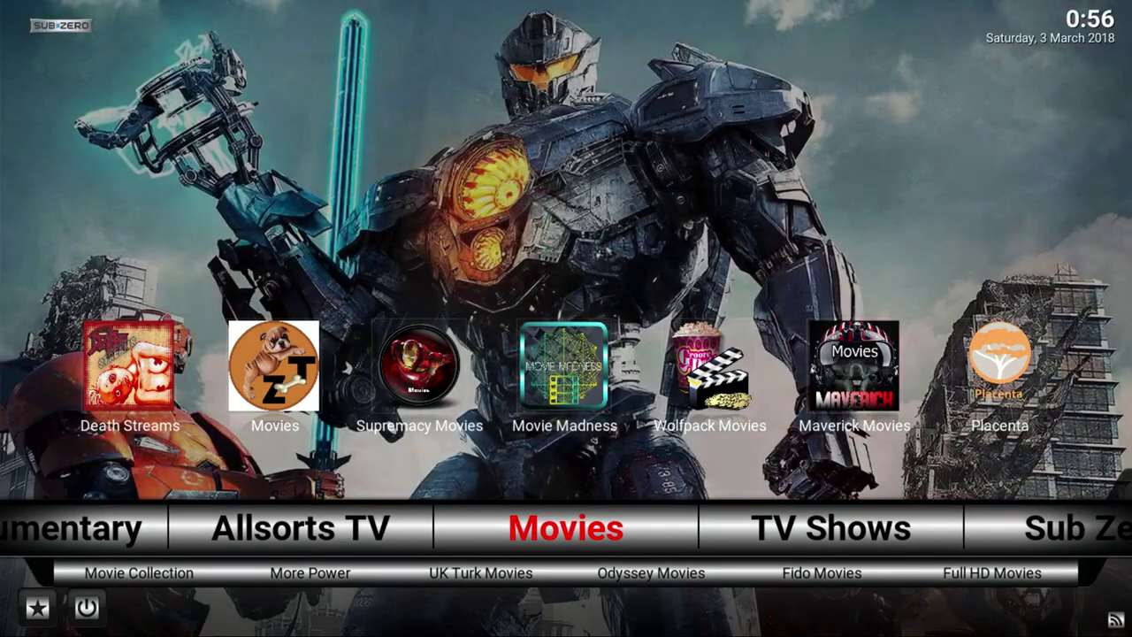
# Open the power options from the home screen and exit Kodi to the desktop
pyautogui.click(139, 572)
pyautogui.click(37, 608)
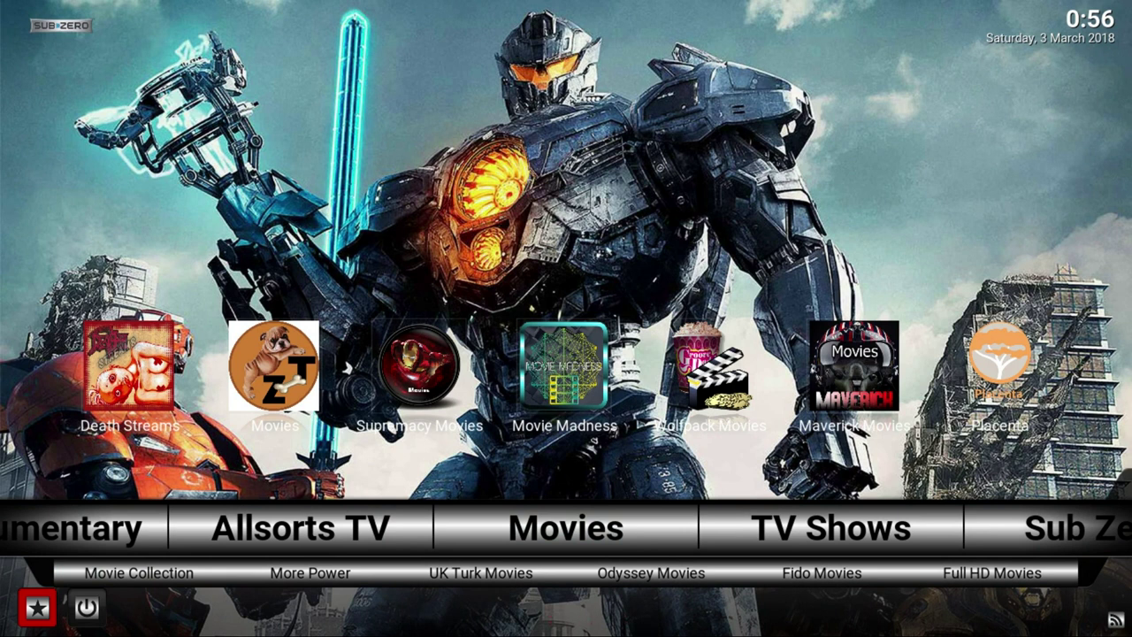
pyautogui.click(87, 607)
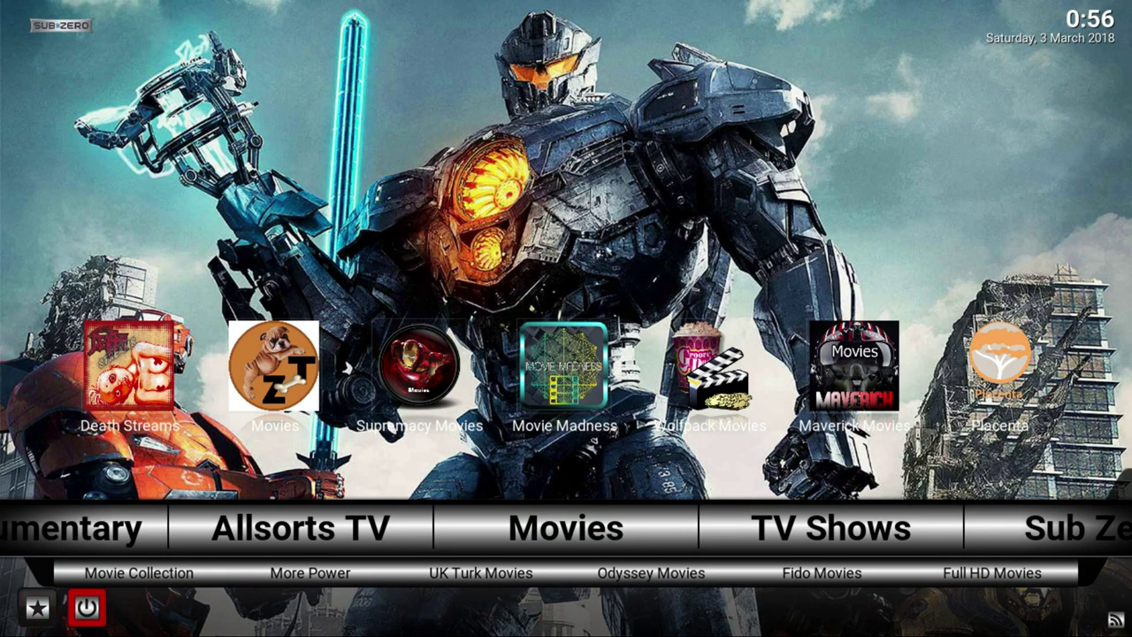
pyautogui.press('Return')
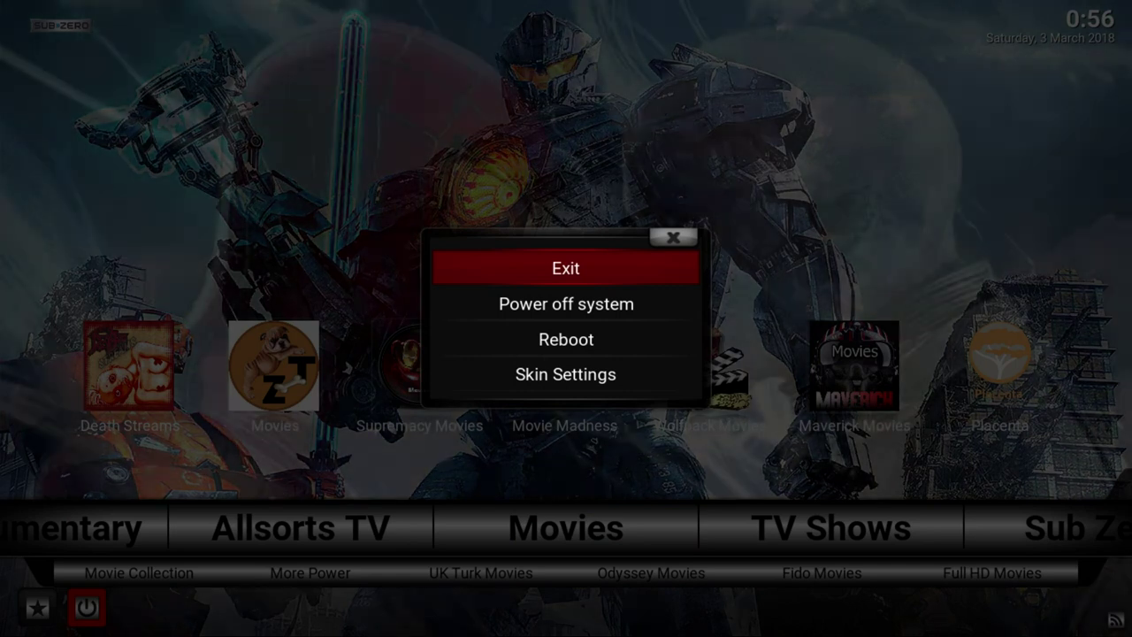
pyautogui.press('Return')
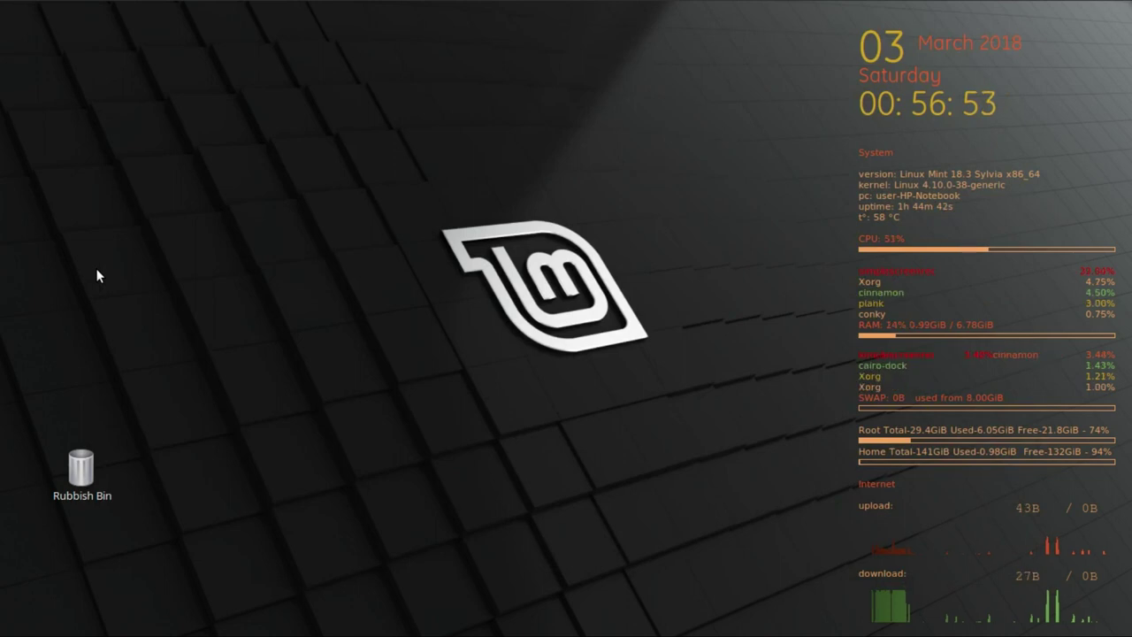